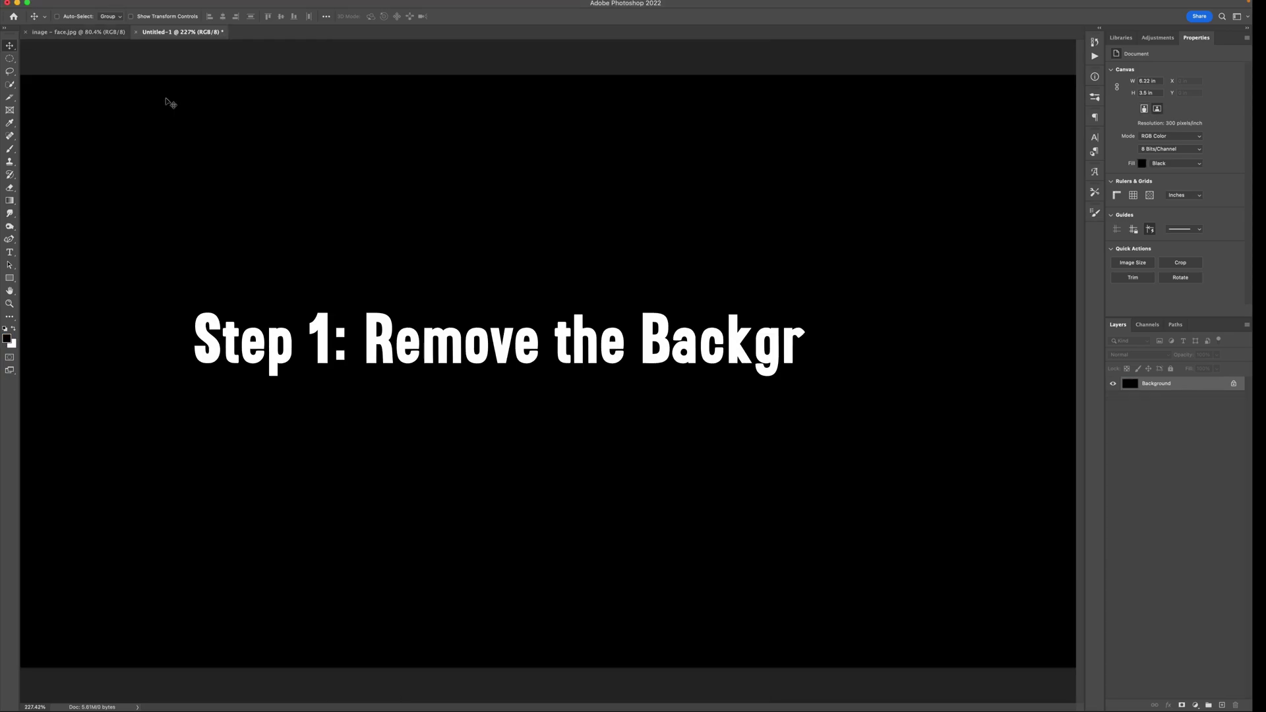
- Switch to the Image - Face.jpg document and look over the portrait
{"action": "left_click", "coordinate": [102, 36]}
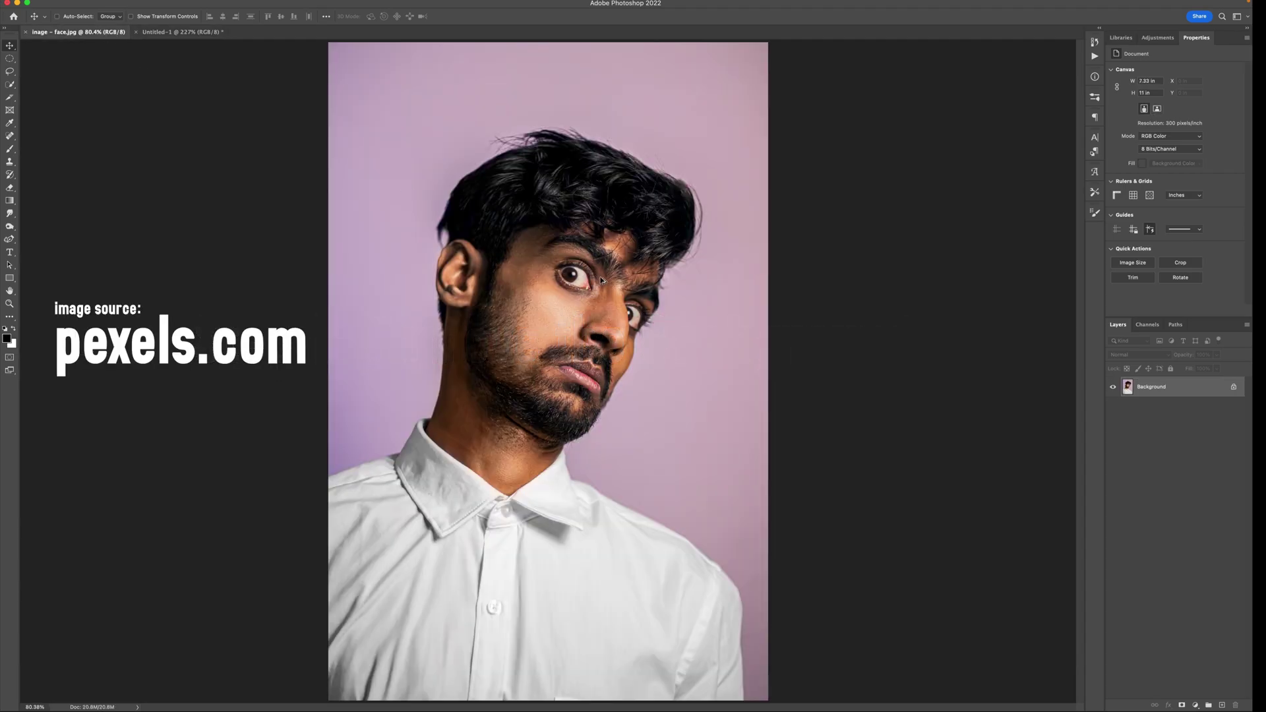
{"action": "scroll", "coordinate": [600, 277], "scroll_direction": "up", "scroll_amount": 3}
{"action": "scroll", "coordinate": [600, 276], "scroll_direction": "down", "scroll_amount": 5}
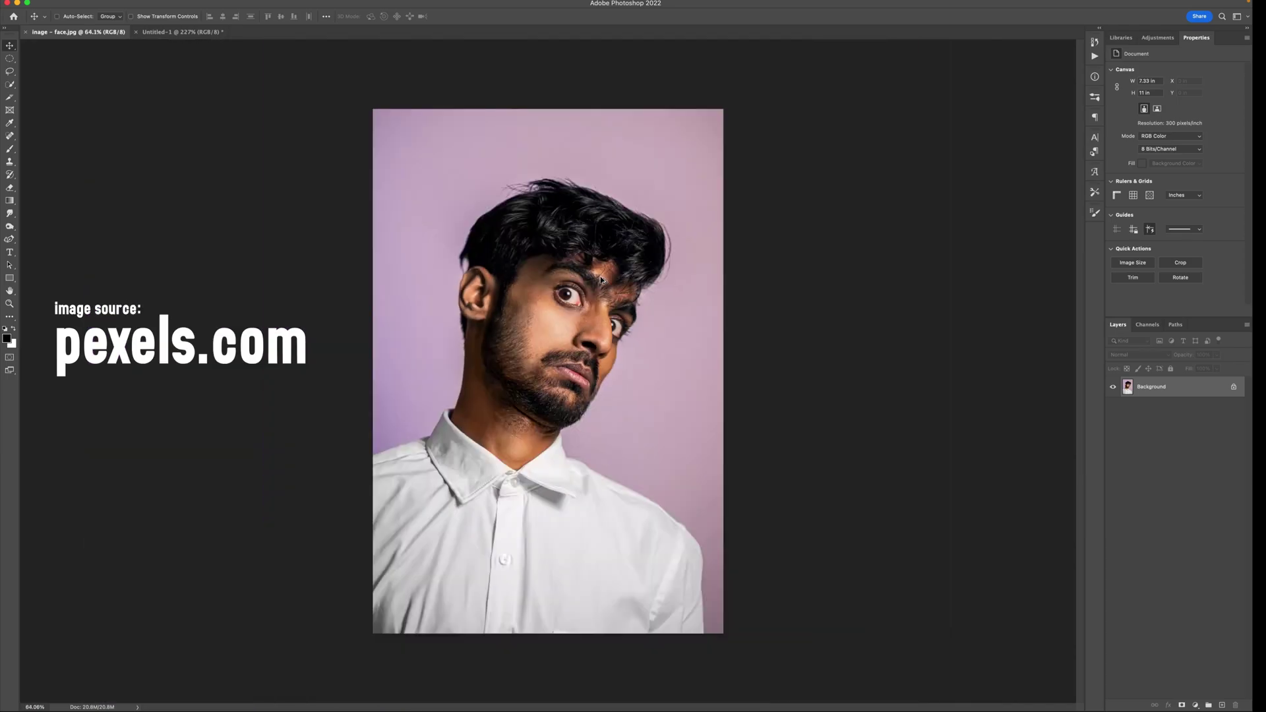
{"action": "scroll", "coordinate": [600, 277], "scroll_direction": "up", "scroll_amount": 6}
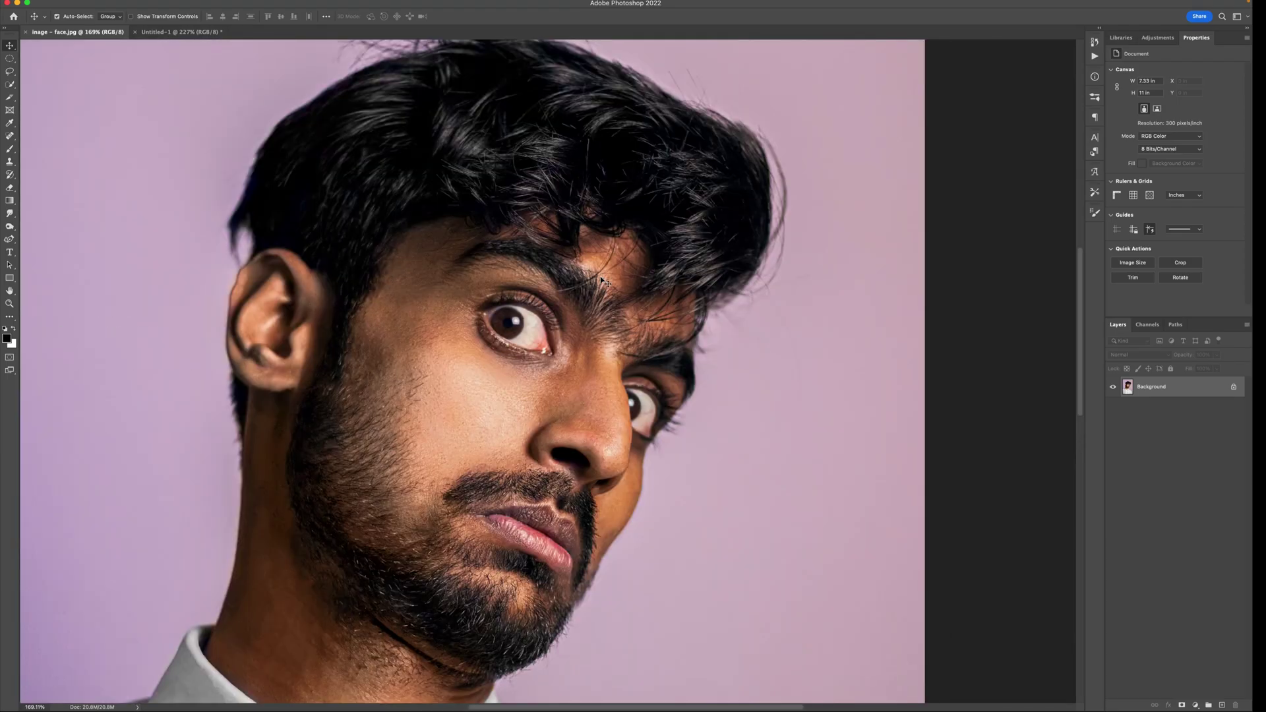
{"action": "scroll", "coordinate": [604, 280], "scroll_direction": "down", "scroll_amount": 5}
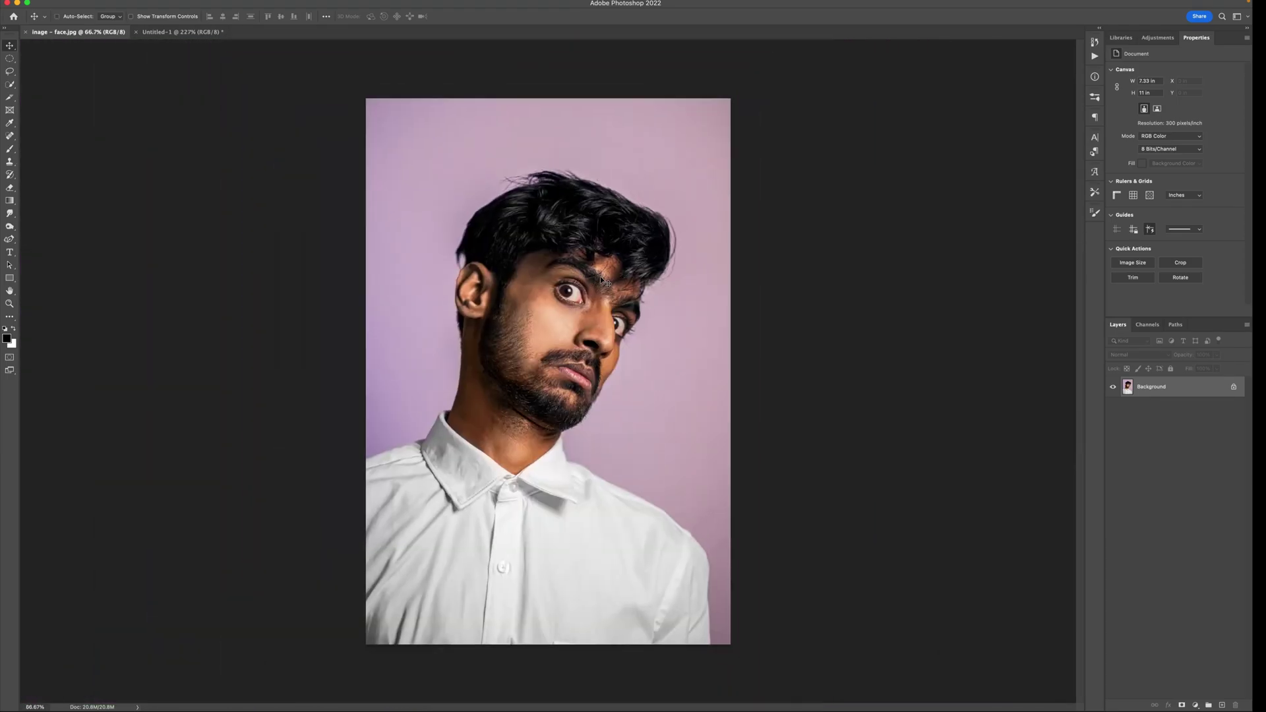
{"action": "scroll", "coordinate": [604, 280], "scroll_direction": "up", "scroll_amount": 4}
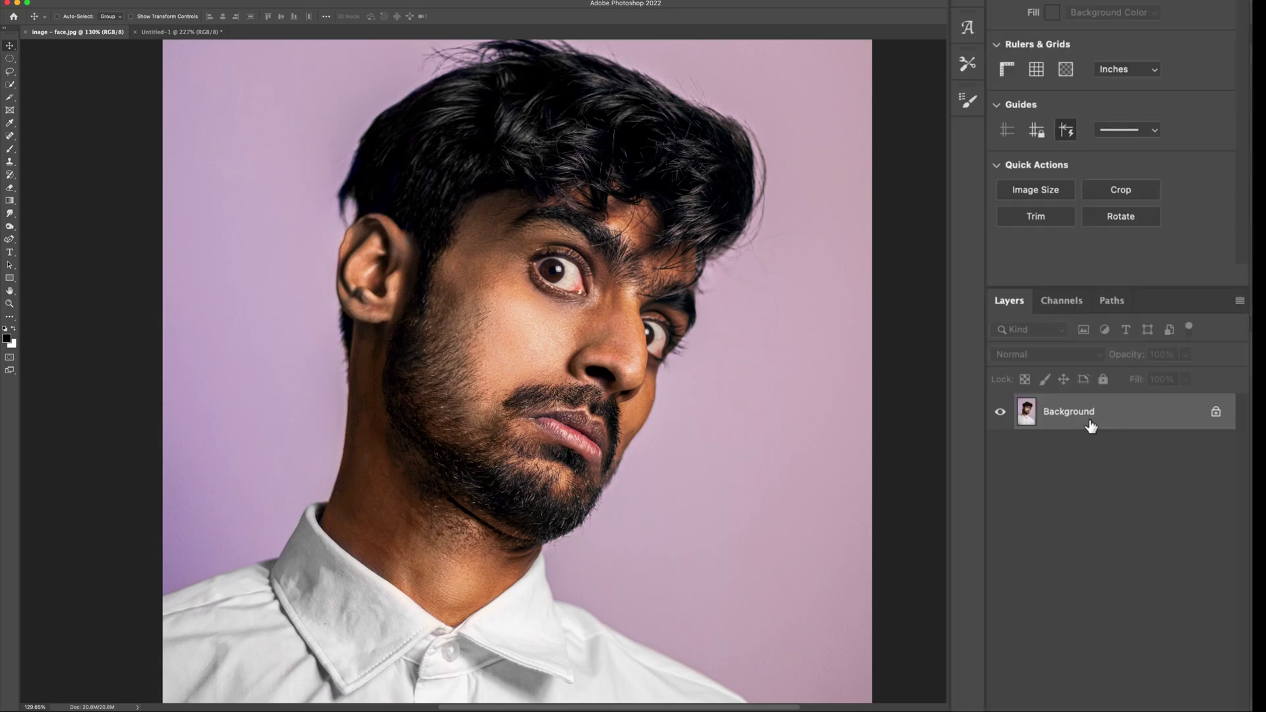
- Unlock the Background layer, remove the portrait's background, and check the cutout edge around the ear
{"action": "left_click", "coordinate": [1216, 414]}
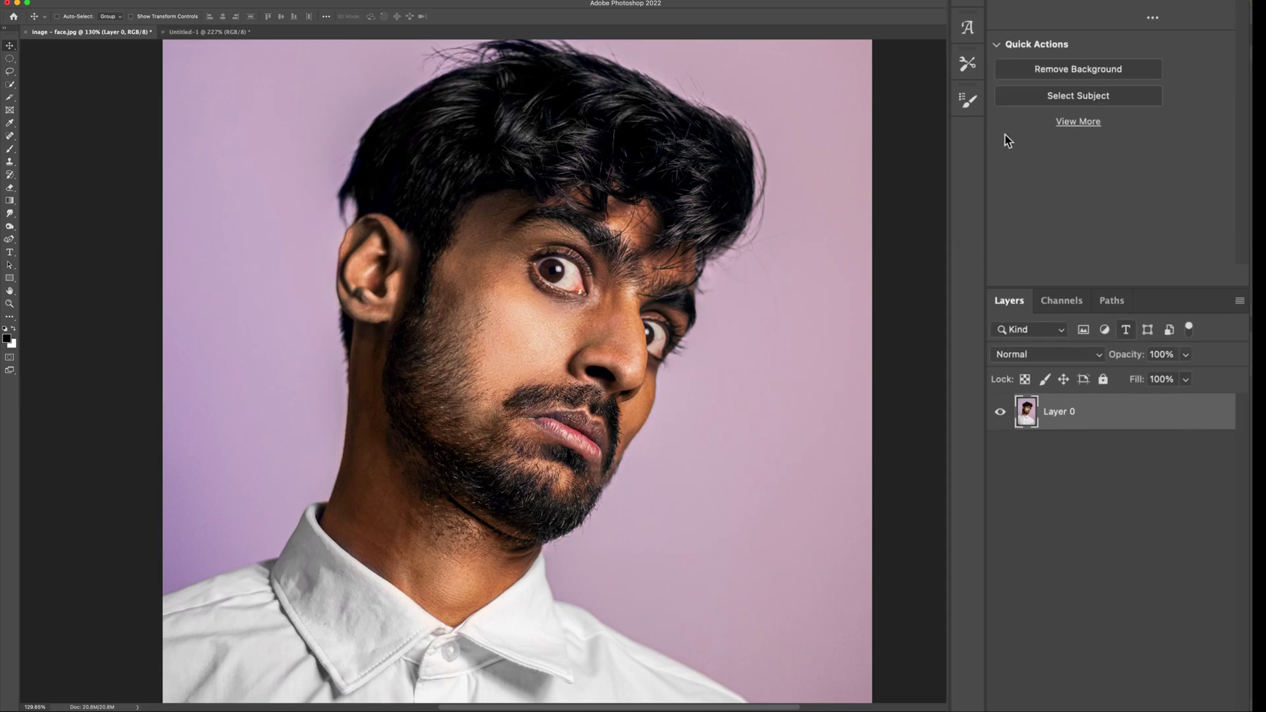
{"action": "left_click", "coordinate": [1072, 70]}
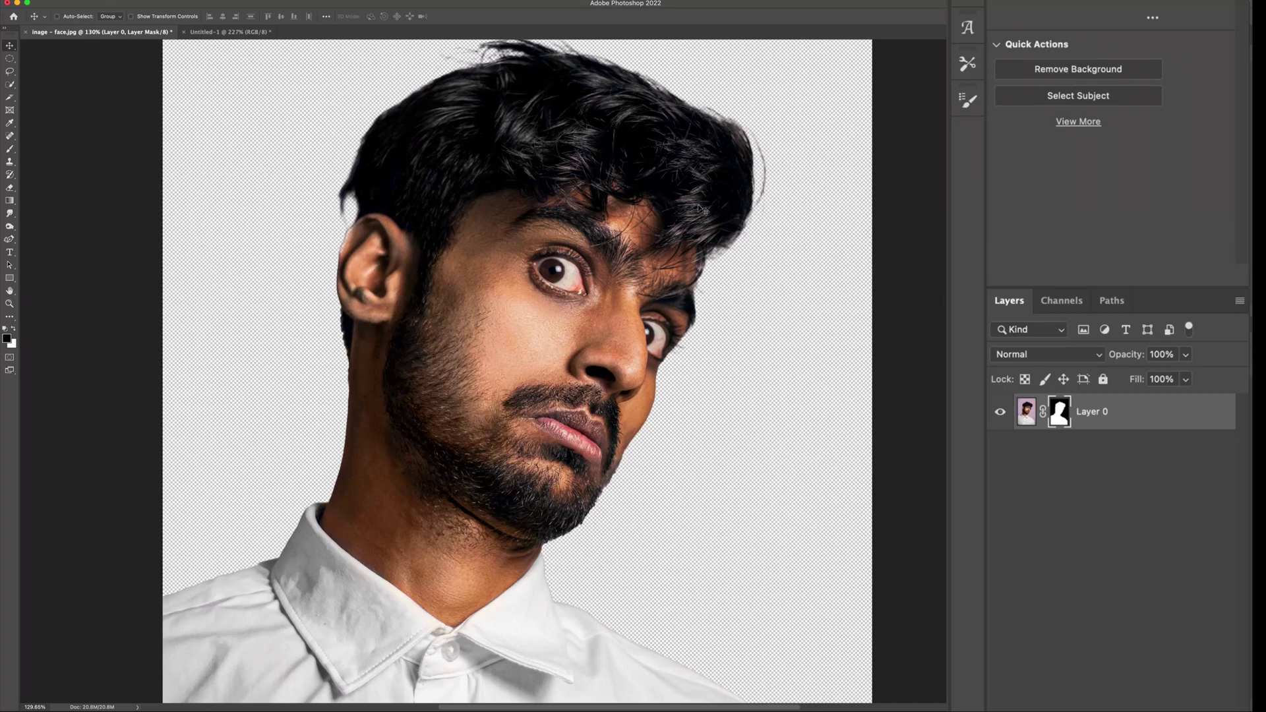
{"action": "scroll", "coordinate": [398, 225], "scroll_direction": "up", "scroll_amount": 5}
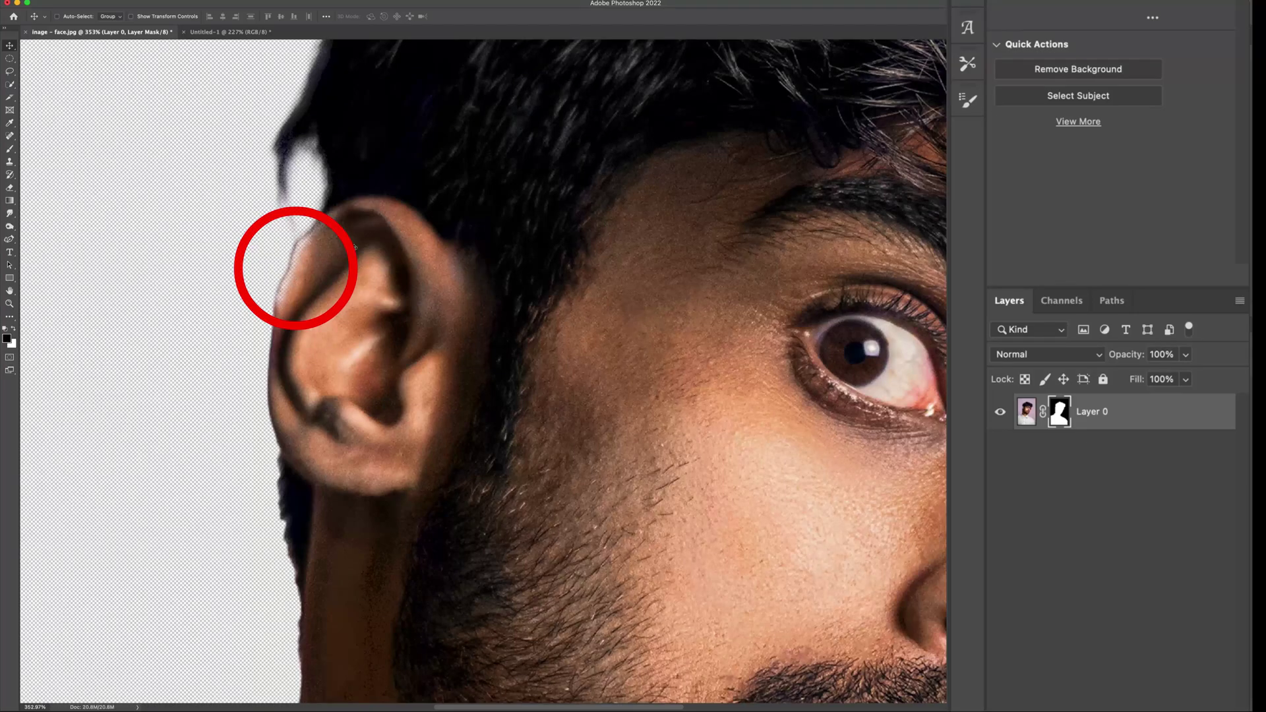
{"action": "key", "text": "super+0"}
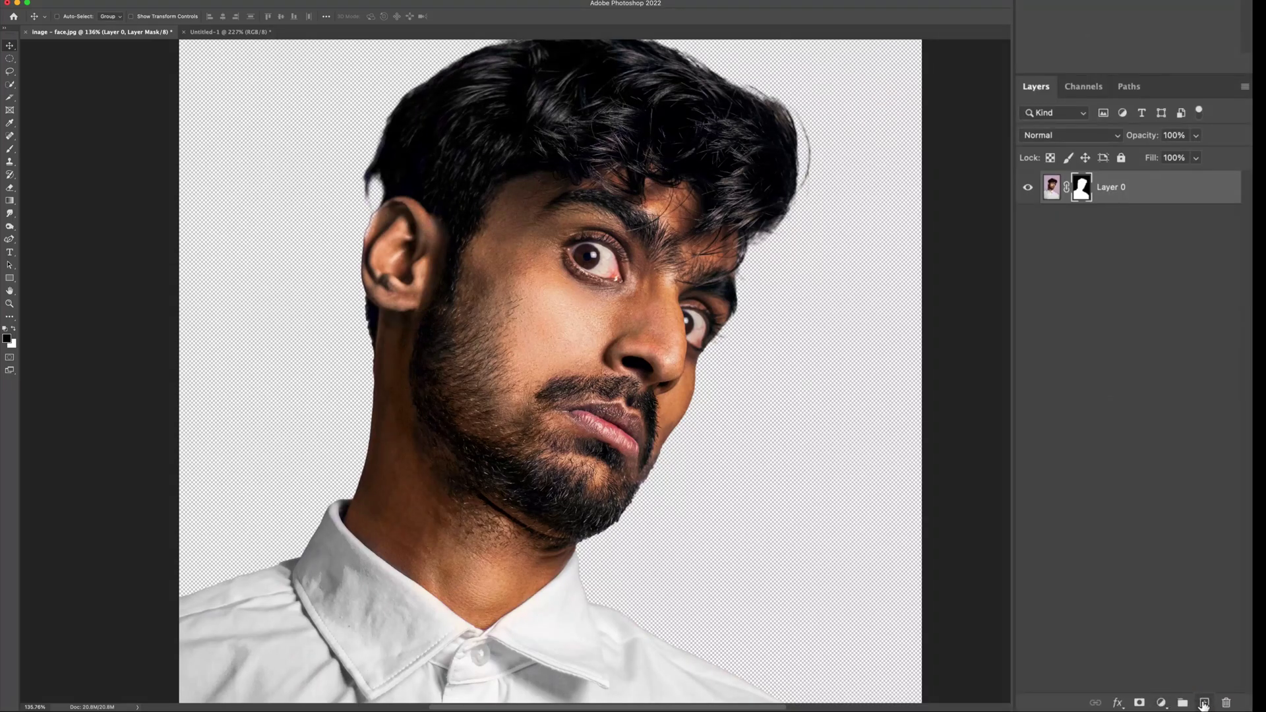
- Add a new layer beneath Layer 0 and fill it with the black foreground color at 100% opacity
{"action": "left_click", "coordinate": [1204, 703]}
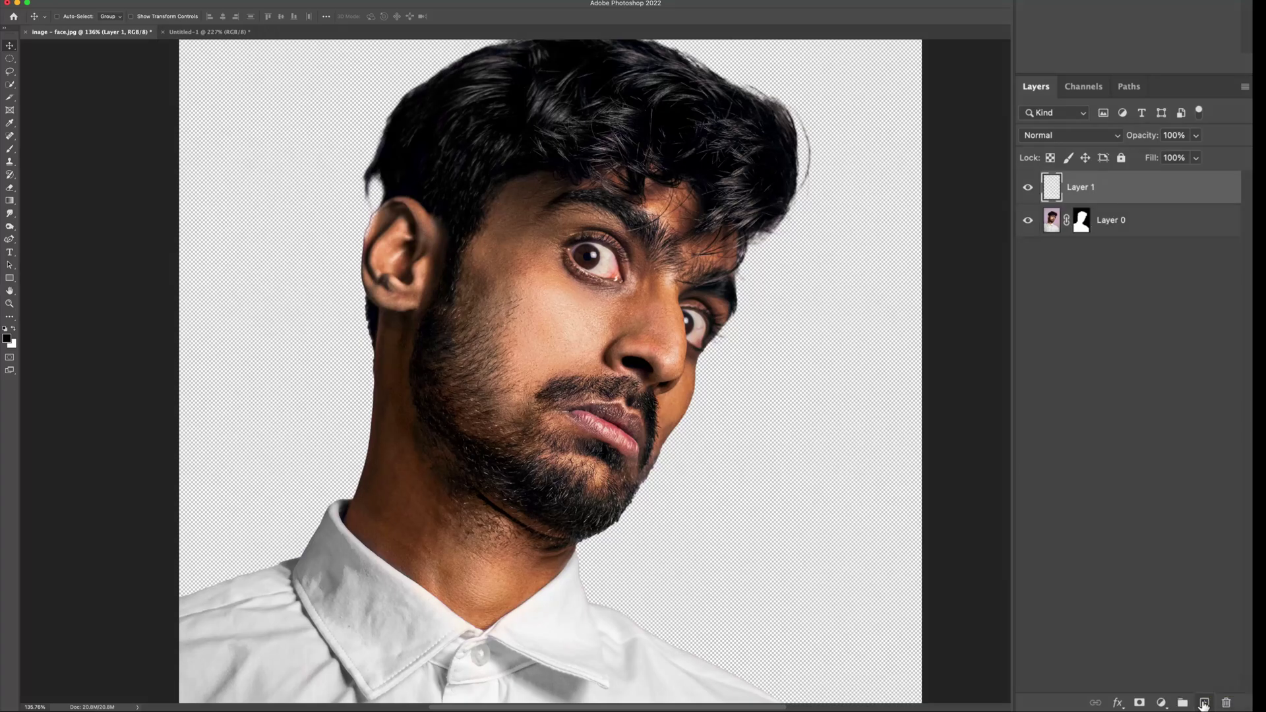
{"action": "left_click_drag", "start_coordinate": [1106, 190], "coordinate": [1108, 240]}
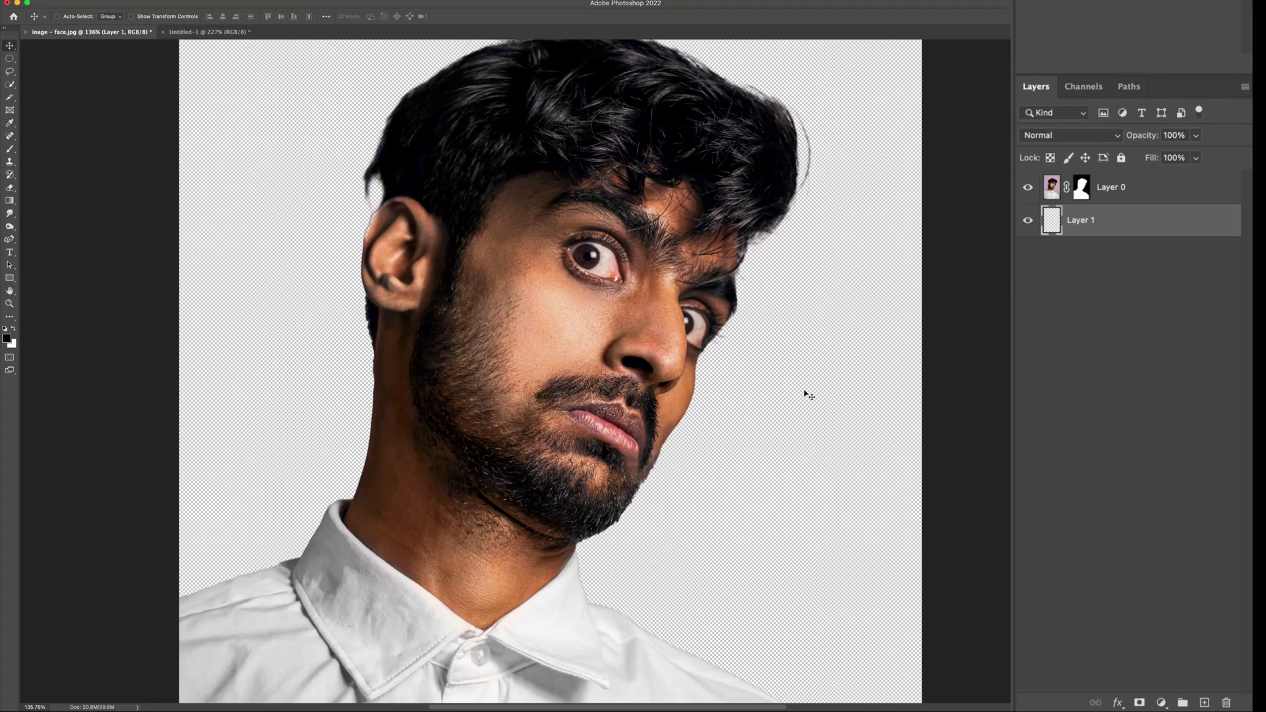
{"action": "key", "text": "shift+Delete"}
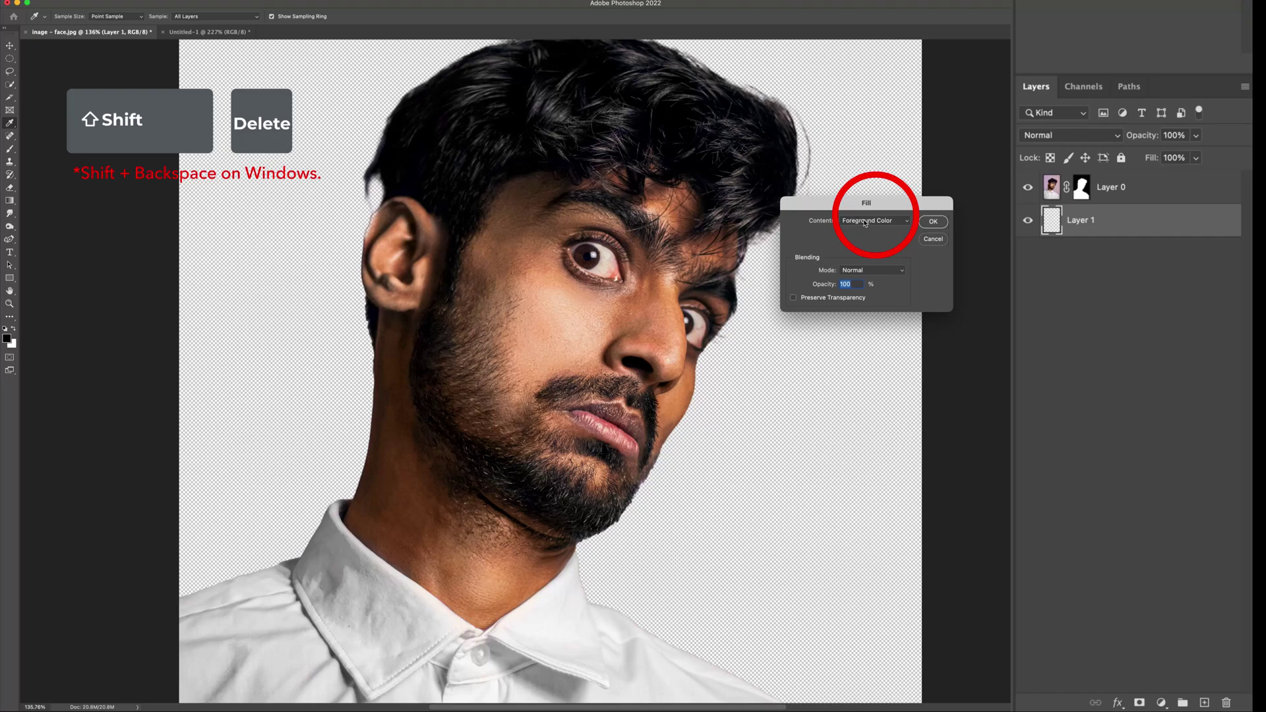
{"action": "left_click", "coordinate": [932, 223]}
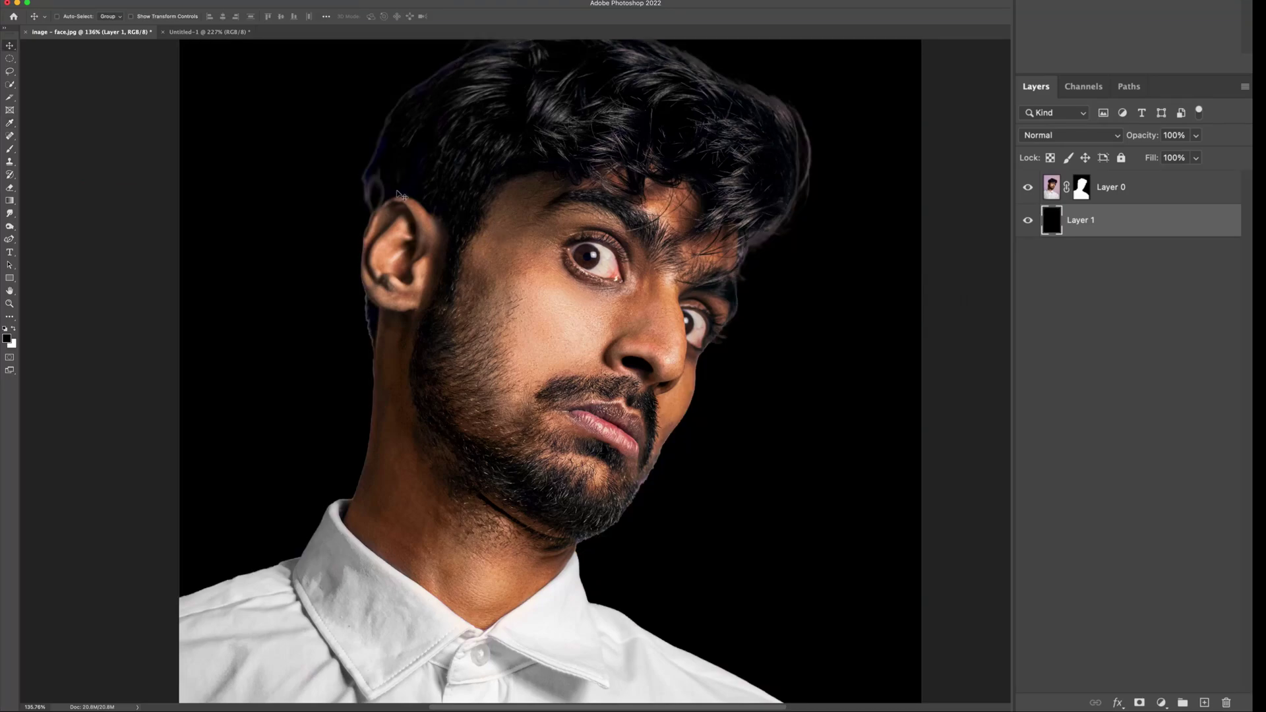
- Target Layer 0's mask and set up the Brush tool with a brush size of 62
{"action": "scroll", "coordinate": [404, 192], "scroll_direction": "up", "scroll_amount": 2}
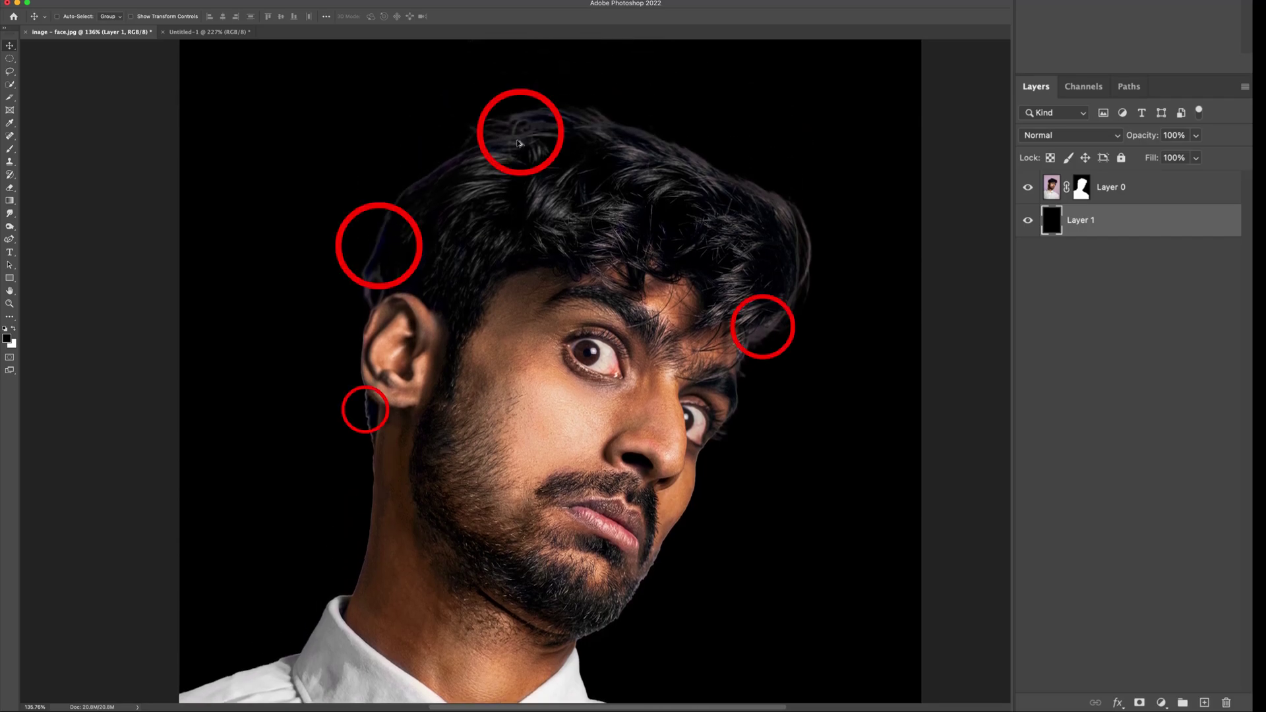
{"action": "scroll", "coordinate": [519, 143], "scroll_direction": "up", "scroll_amount": 3}
{"action": "scroll", "coordinate": [974, 389], "scroll_direction": "down", "scroll_amount": 5}
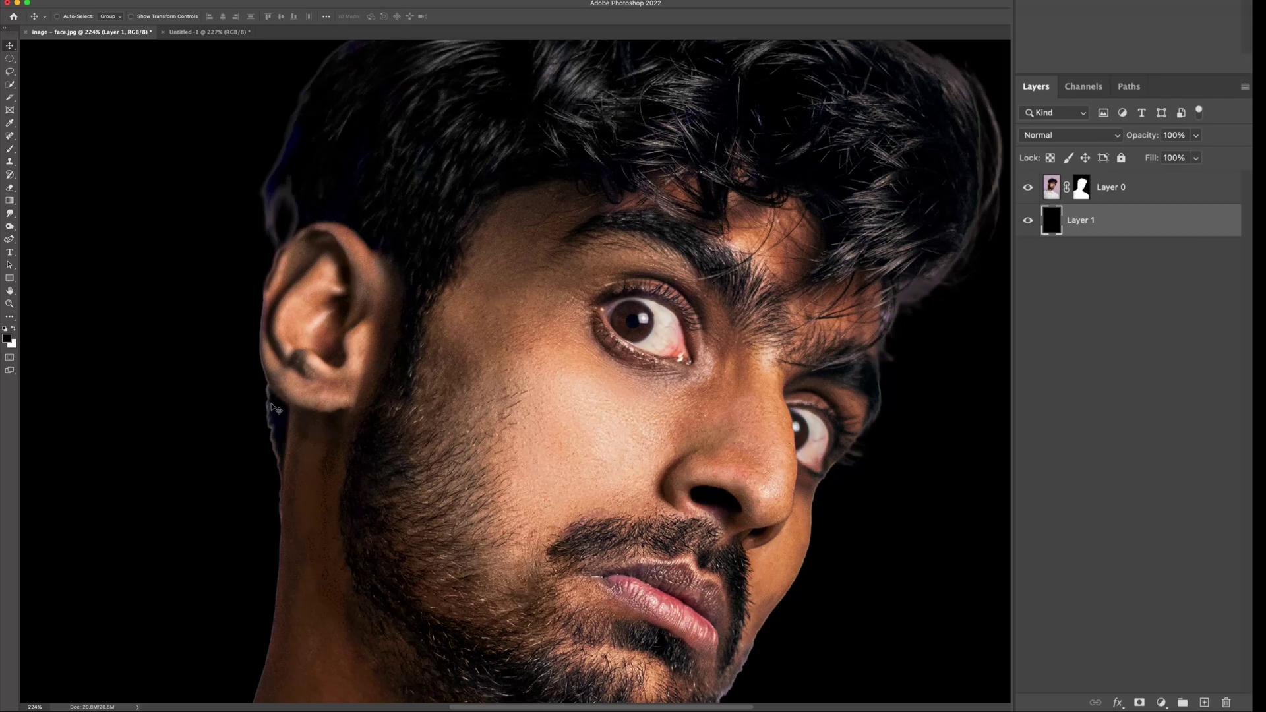
{"action": "scroll", "coordinate": [276, 409], "scroll_direction": "down", "scroll_amount": 2}
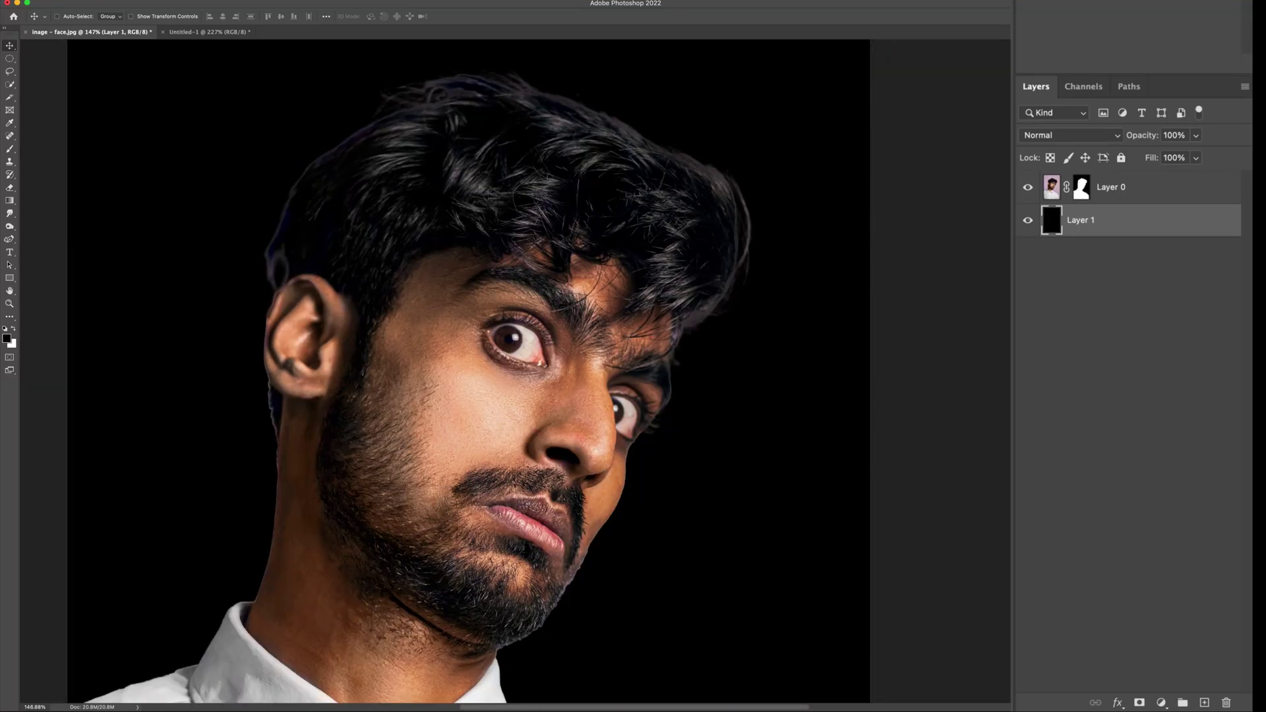
{"action": "left_click", "coordinate": [1080, 189]}
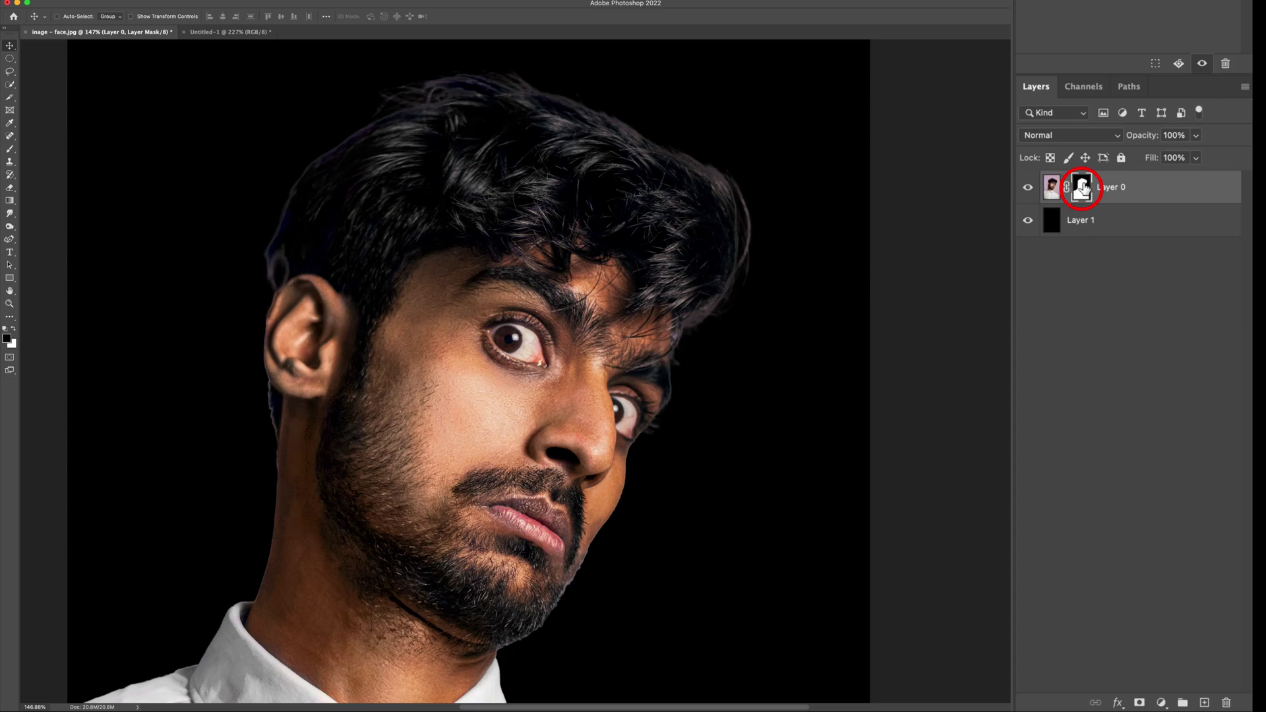
{"action": "left_click", "coordinate": [1052, 188]}
{"action": "left_click", "coordinate": [1082, 187]}
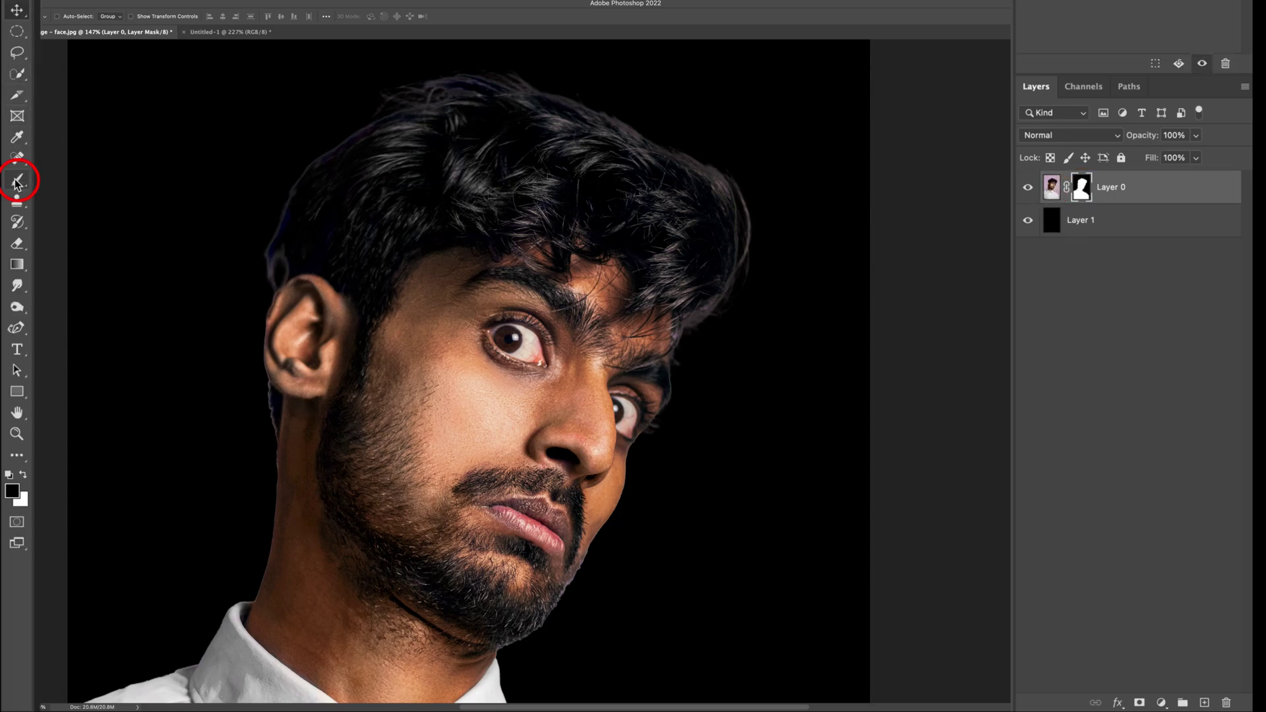
{"action": "left_click", "coordinate": [9, 149]}
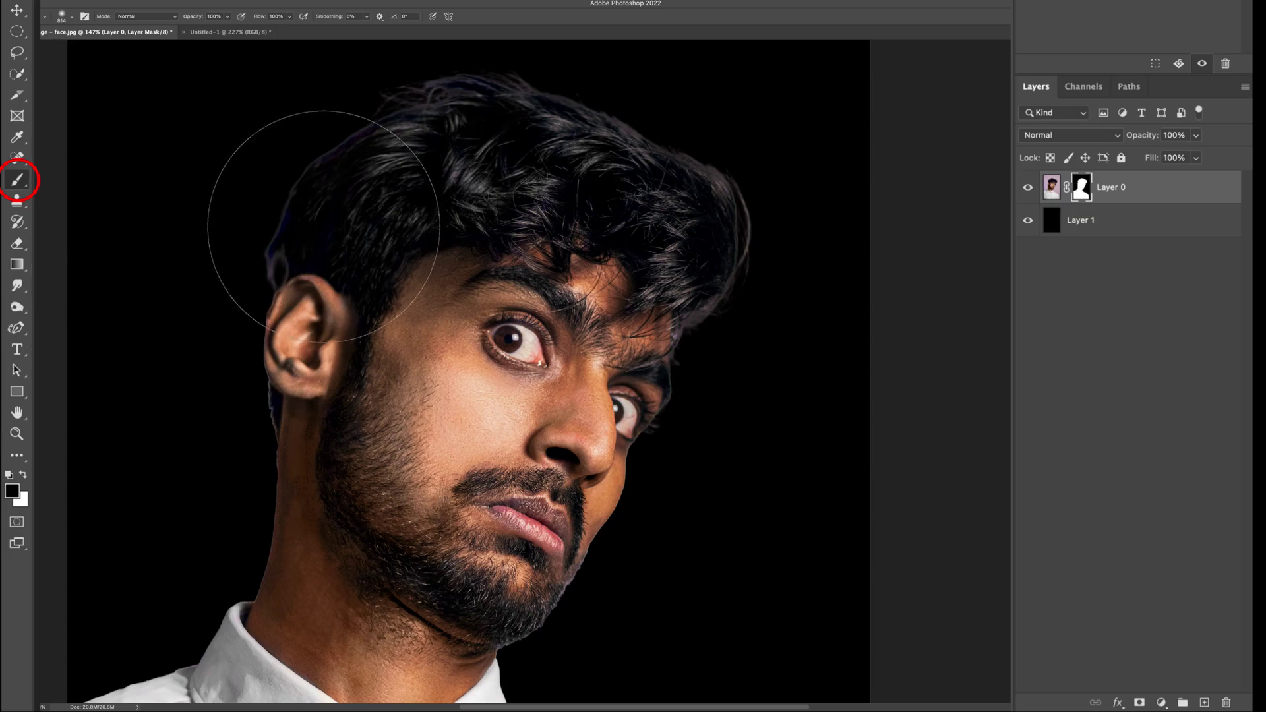
{"action": "mouse_move", "coordinate": [362, 234]}
{"action": "left_mouse_down"}
{"action": "mouse_move", "coordinate": [240, 260]}
{"action": "mouse_move", "coordinate": [88, 258]}
{"action": "left_mouse_up"}
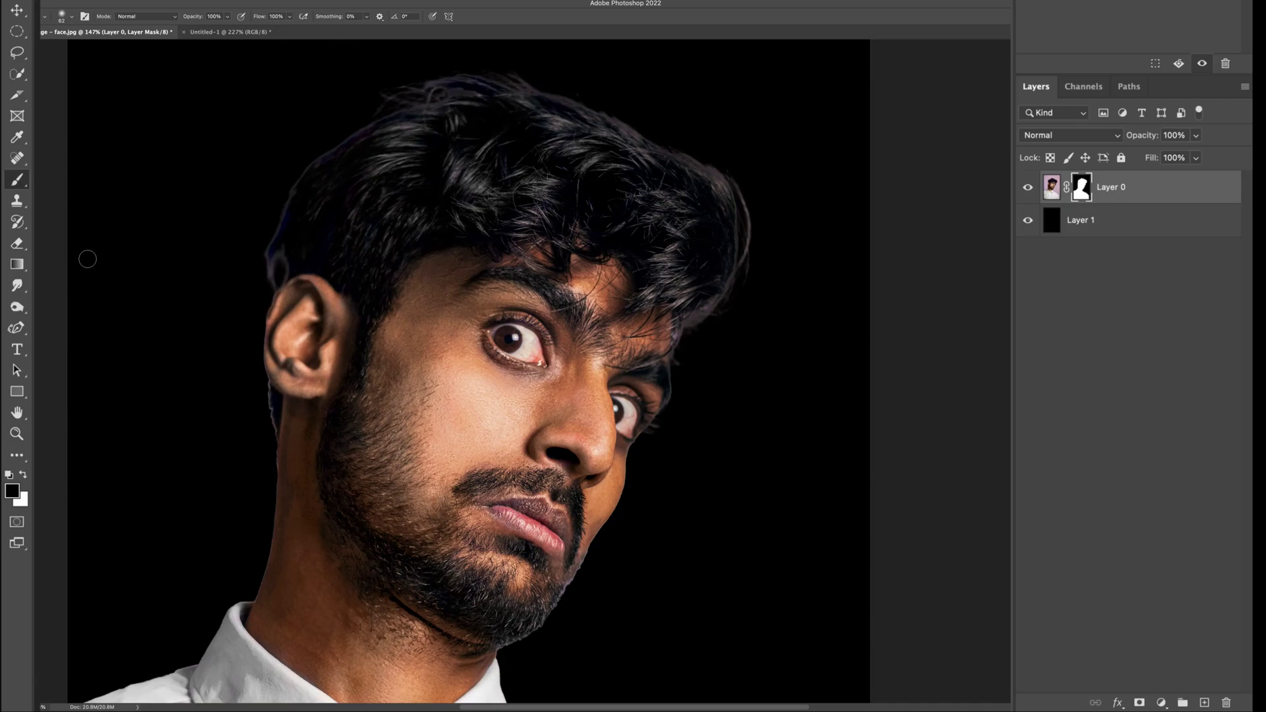
- Resize the brush and paint black on Layer 0's mask over the upper outer edge of the ear
{"action": "scroll", "coordinate": [281, 289], "scroll_direction": "up", "scroll_amount": 5}
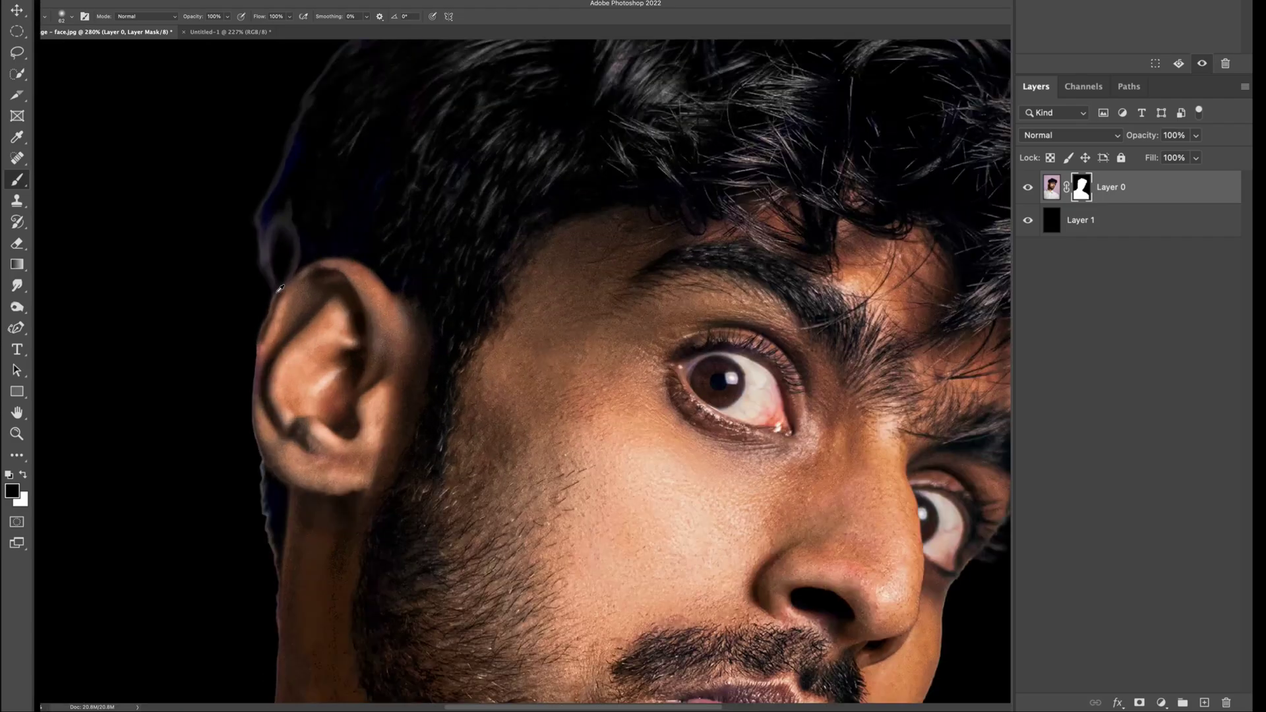
{"action": "scroll", "coordinate": [280, 288], "scroll_direction": "down", "scroll_amount": 2}
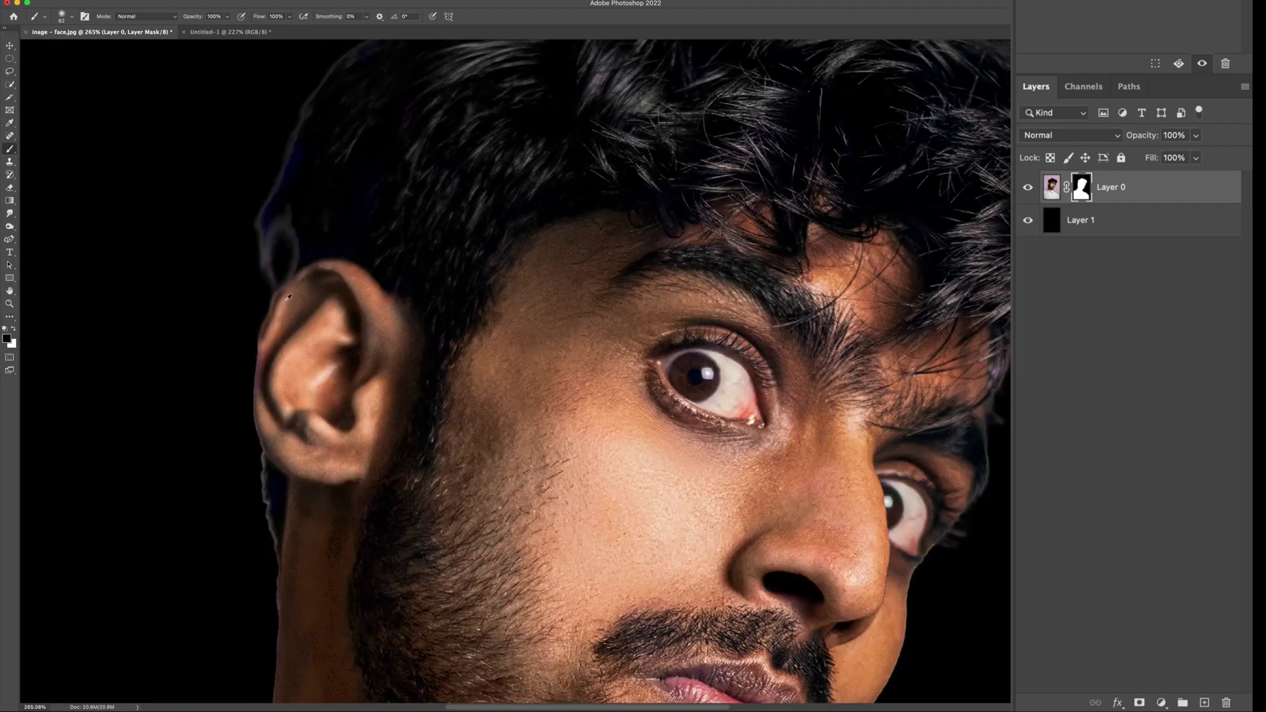
{"action": "scroll", "coordinate": [282, 303], "scroll_direction": "up", "scroll_amount": 3}
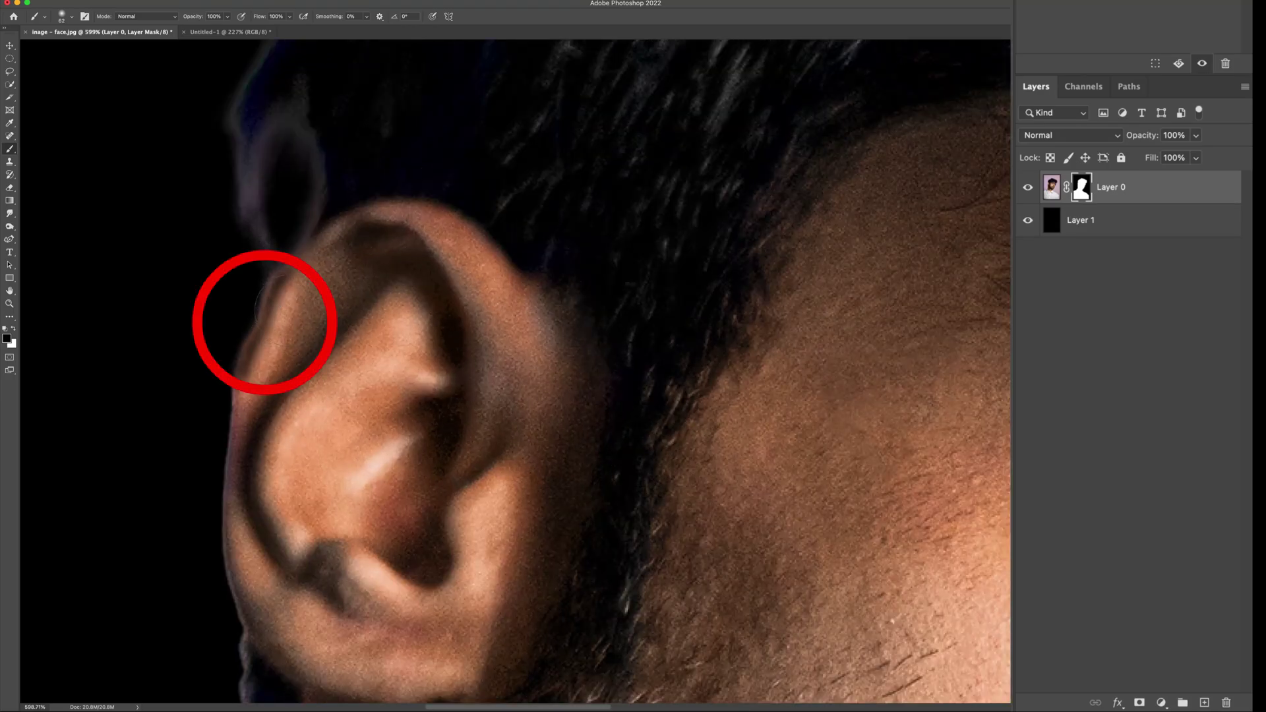
{"action": "mouse_move", "coordinate": [303, 297]}
{"action": "left_mouse_down"}
{"action": "mouse_move", "coordinate": [329, 299]}
{"action": "mouse_move", "coordinate": [315, 301]}
{"action": "left_mouse_up"}
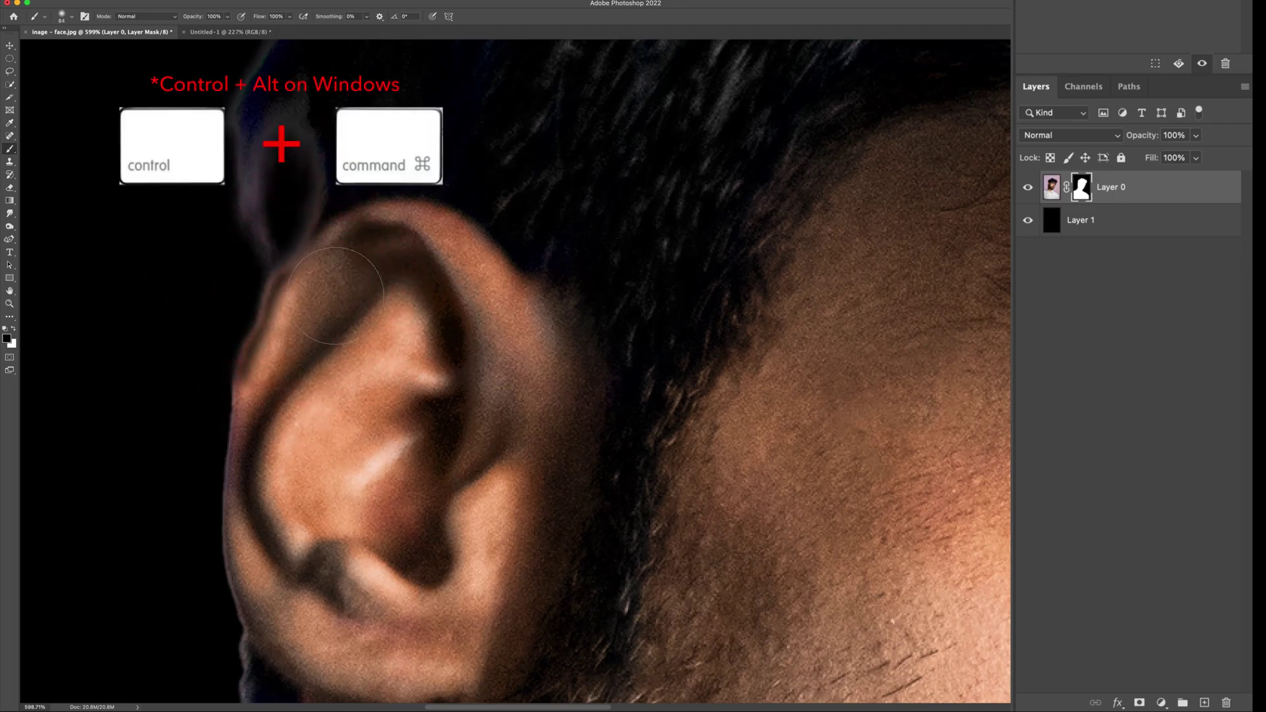
{"action": "mouse_move", "coordinate": [335, 296]}
{"action": "left_mouse_down"}
{"action": "mouse_move", "coordinate": [402, 298]}
{"action": "mouse_move", "coordinate": [277, 303]}
{"action": "mouse_move", "coordinate": [229, 331]}
{"action": "mouse_move", "coordinate": [244, 327]}
{"action": "left_mouse_up"}
{"action": "mouse_move", "coordinate": [293, 267]}
{"action": "left_mouse_down"}
{"action": "mouse_move", "coordinate": [249, 371]}
{"action": "mouse_move", "coordinate": [288, 278]}
{"action": "mouse_move", "coordinate": [260, 369]}
{"action": "mouse_move", "coordinate": [300, 286]}
{"action": "mouse_move", "coordinate": [289, 337]}
{"action": "left_mouse_up"}
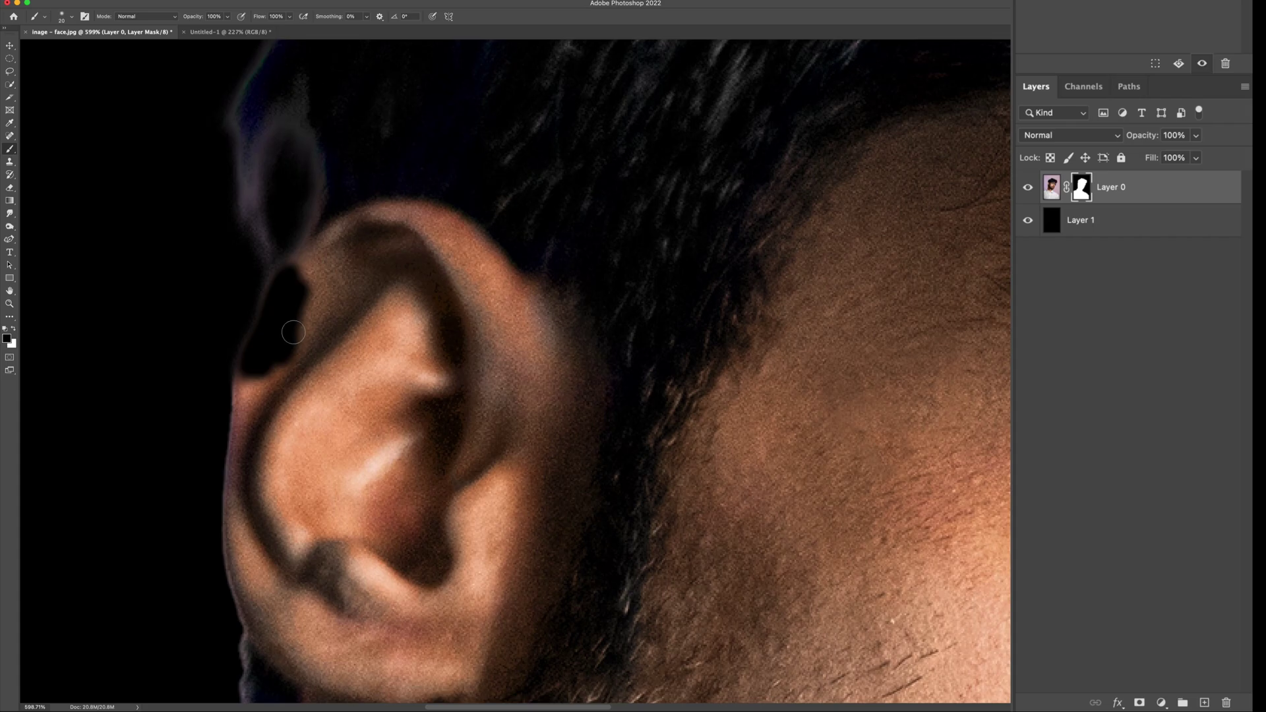
- Paint white on Layer 0's mask to bring back the upper outer edge of the ear
{"action": "key", "text": "x"}
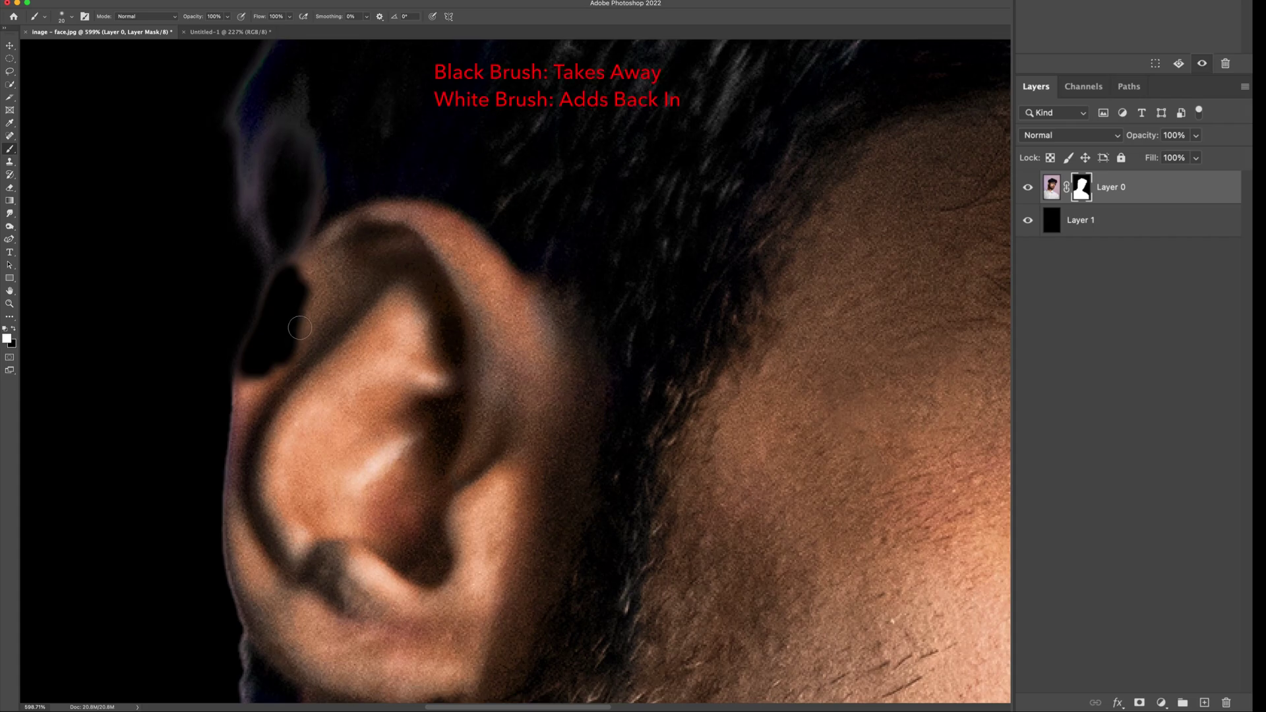
{"action": "mouse_move", "coordinate": [310, 285]}
{"action": "left_mouse_down"}
{"action": "mouse_move", "coordinate": [269, 373]}
{"action": "mouse_move", "coordinate": [294, 267]}
{"action": "mouse_move", "coordinate": [271, 299]}
{"action": "mouse_move", "coordinate": [276, 277]}
{"action": "mouse_move", "coordinate": [244, 388]}
{"action": "mouse_move", "coordinate": [273, 277]}
{"action": "left_mouse_up"}
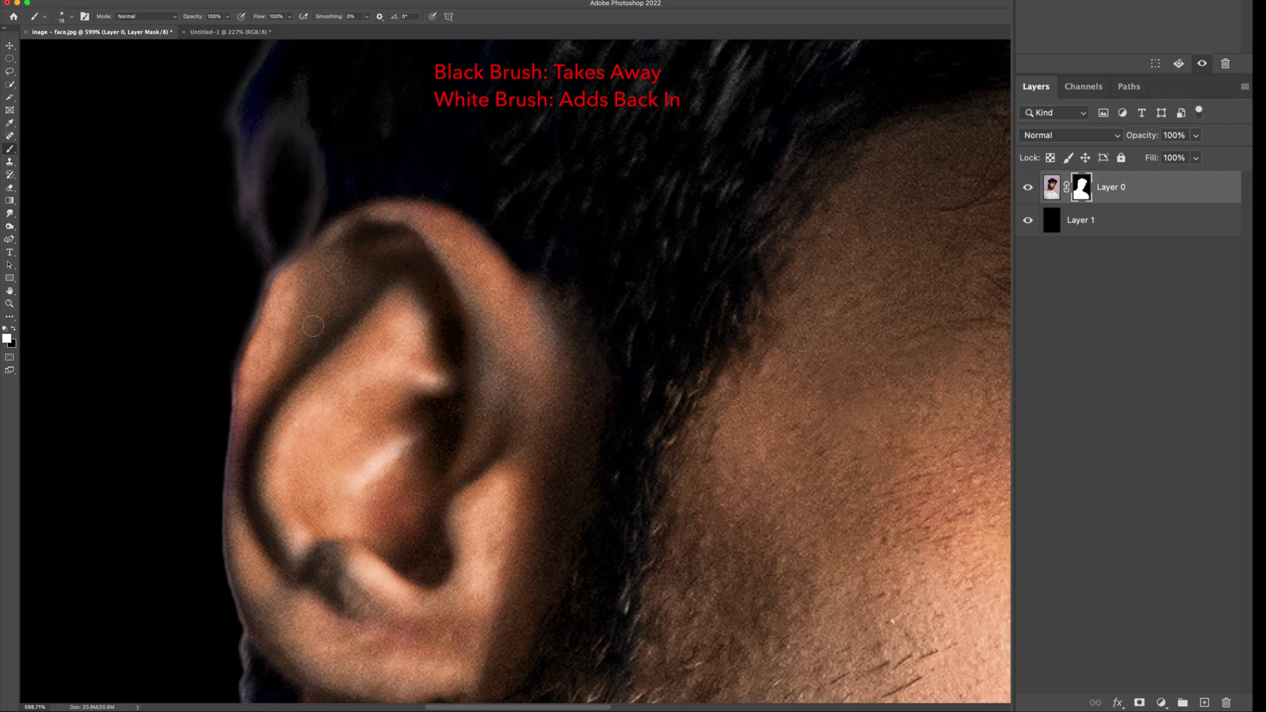
- Paint black on Layer 0's mask over the cheek edge beside the nose, and undo the stroke
{"action": "scroll", "coordinate": [305, 318], "scroll_direction": "down", "scroll_amount": 5}
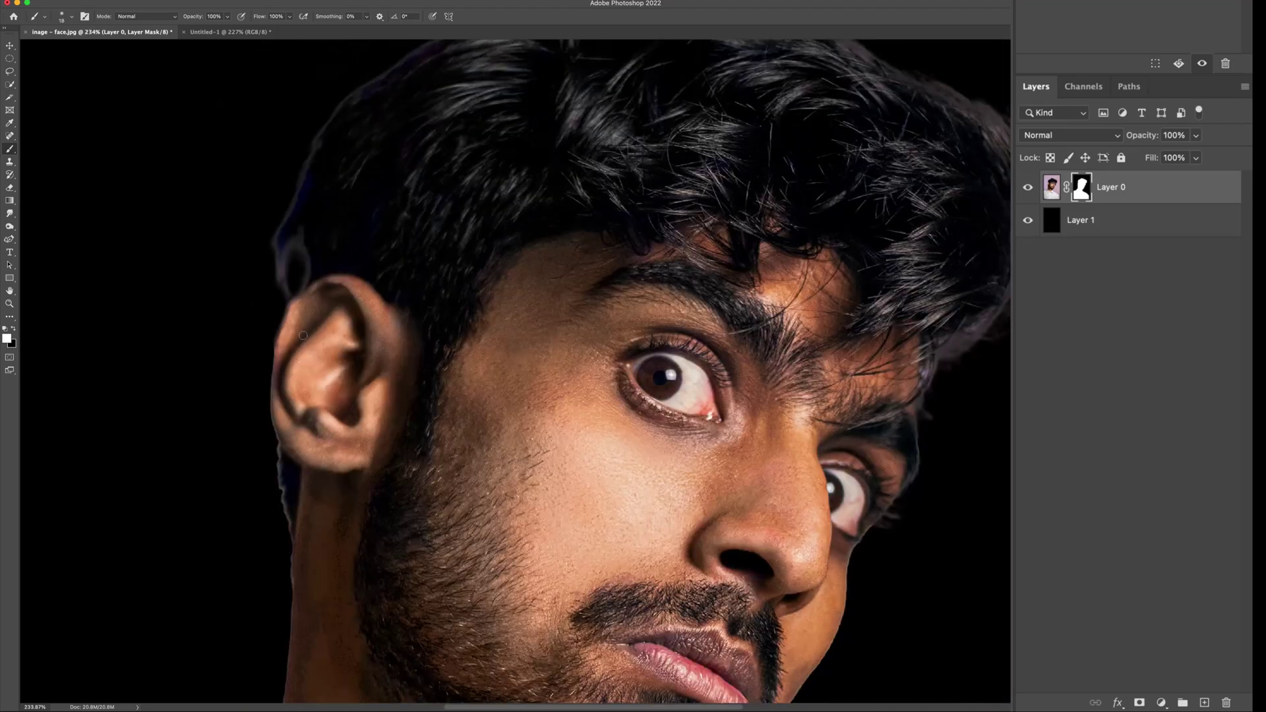
{"action": "scroll", "coordinate": [305, 330], "scroll_direction": "down", "scroll_amount": 1}
{"action": "scroll", "coordinate": [275, 343], "scroll_direction": "up", "scroll_amount": 3}
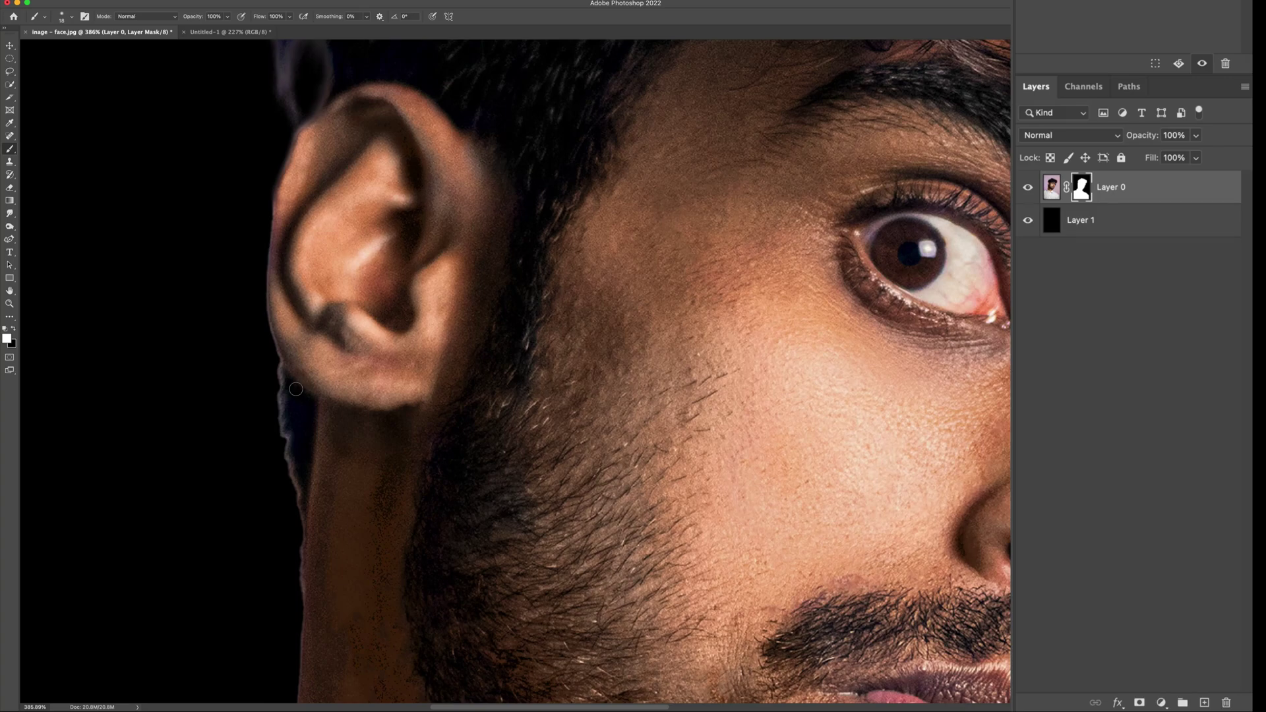
{"action": "scroll", "coordinate": [295, 388], "scroll_direction": "down", "scroll_amount": 5}
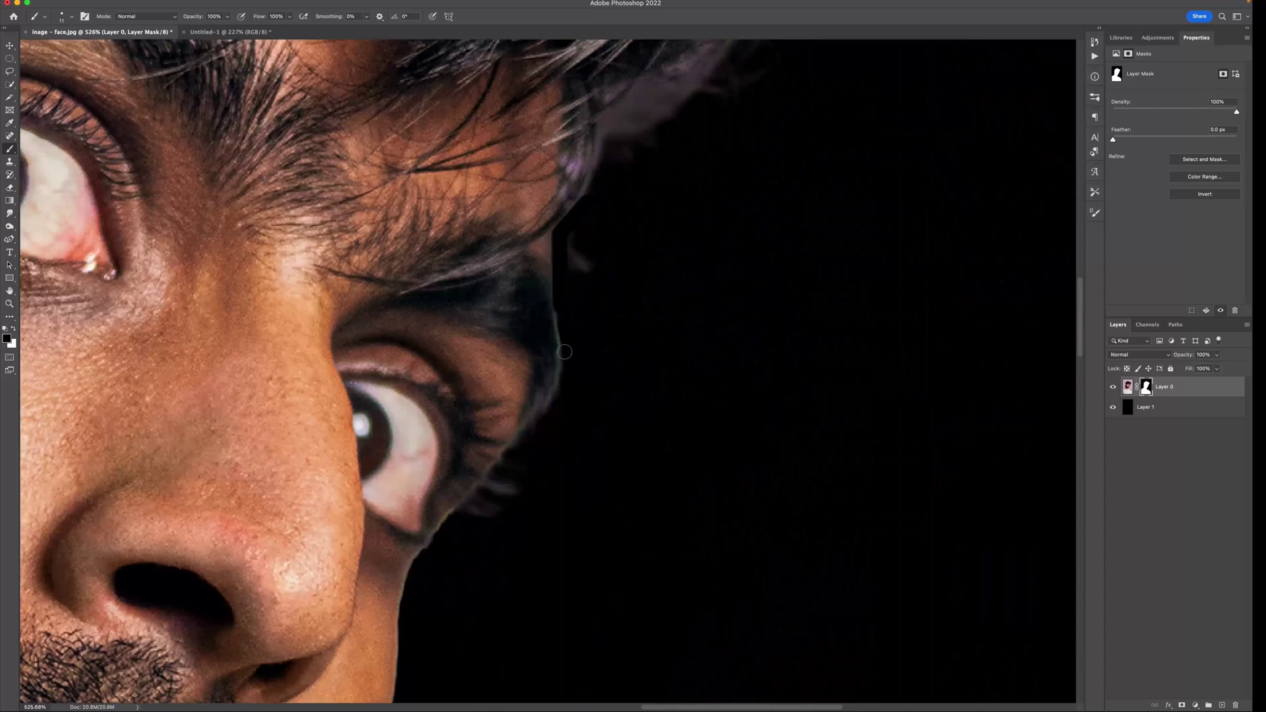
{"action": "scroll", "coordinate": [548, 370], "scroll_direction": "down", "scroll_amount": 5}
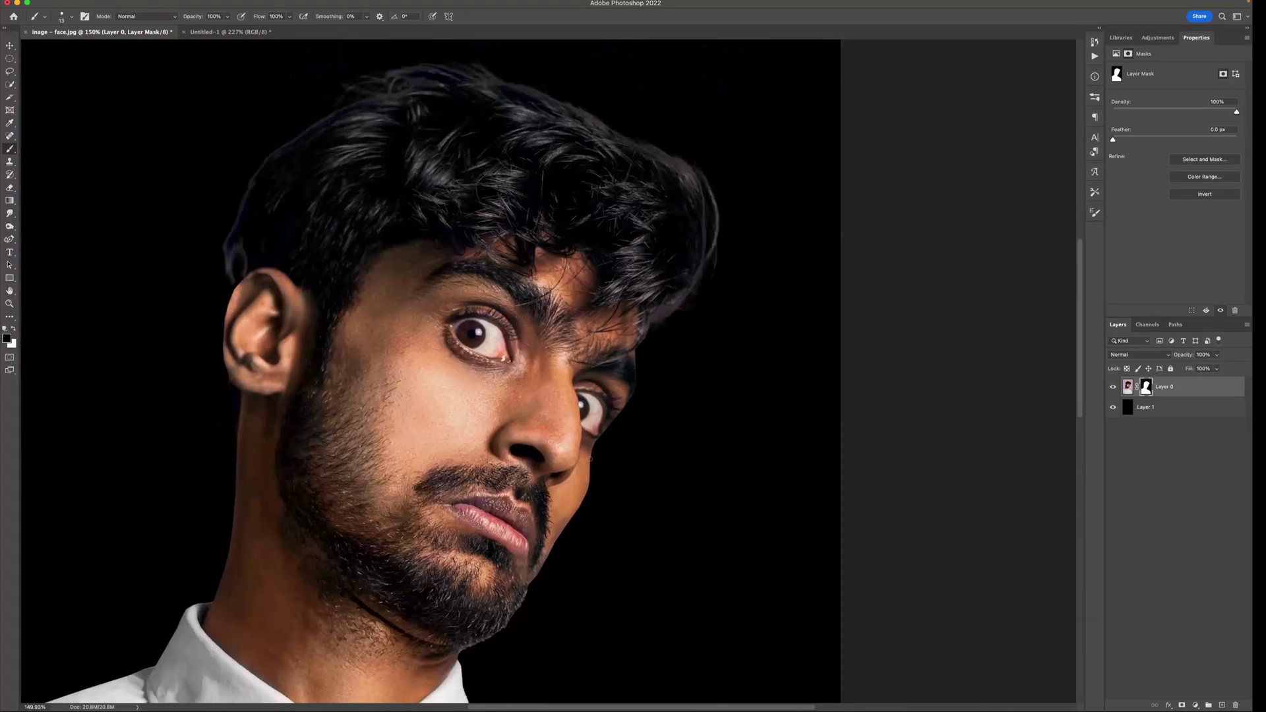
{"action": "scroll", "coordinate": [614, 442], "scroll_direction": "up", "scroll_amount": 3}
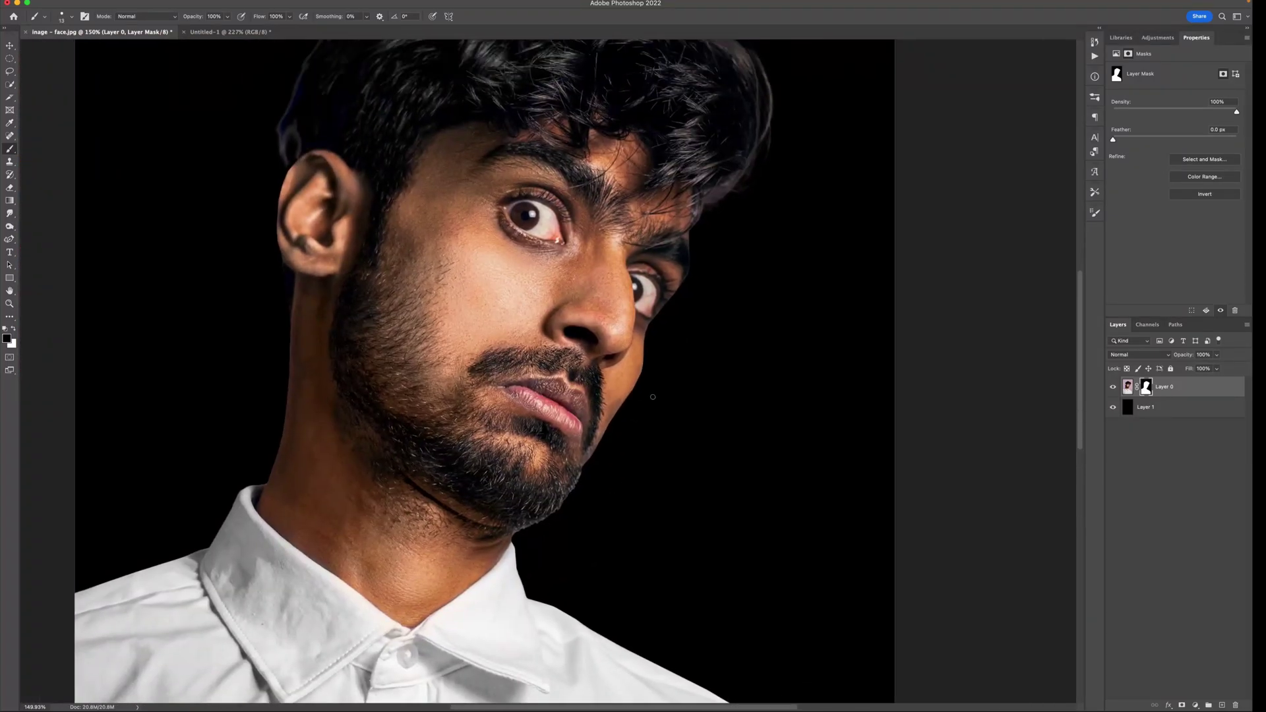
{"action": "scroll", "coordinate": [648, 406], "scroll_direction": "up", "scroll_amount": 5}
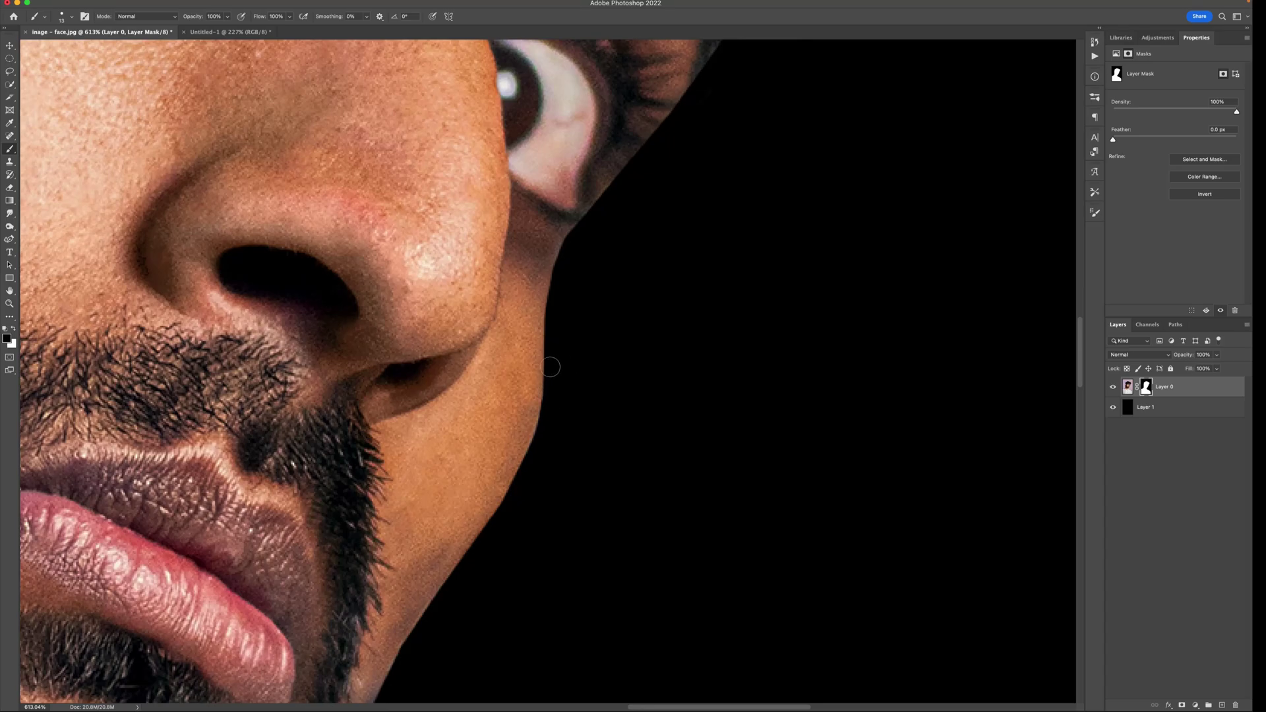
{"action": "mouse_move", "coordinate": [557, 357]}
{"action": "left_mouse_down"}
{"action": "mouse_move", "coordinate": [529, 407]}
{"action": "mouse_move", "coordinate": [556, 369]}
{"action": "mouse_move", "coordinate": [528, 372]}
{"action": "mouse_move", "coordinate": [485, 424]}
{"action": "left_mouse_up"}
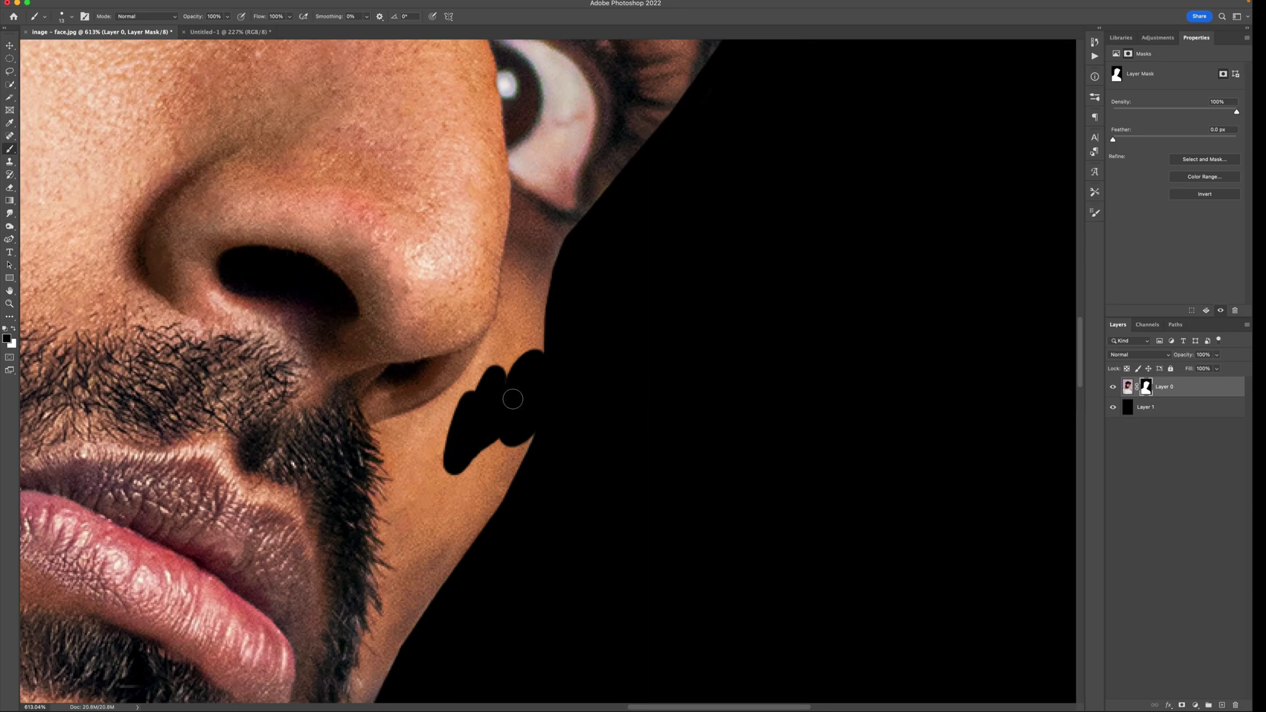
{"action": "key", "text": "super+z"}
- Paint white on Layer 0's mask just outside the cheek edge to reveal the original pink background
{"action": "key", "text": "x"}
{"action": "mouse_move", "coordinate": [581, 362]}
{"action": "left_mouse_down"}
{"action": "mouse_move", "coordinate": [521, 472]}
{"action": "mouse_move", "coordinate": [559, 411]}
{"action": "left_mouse_up"}
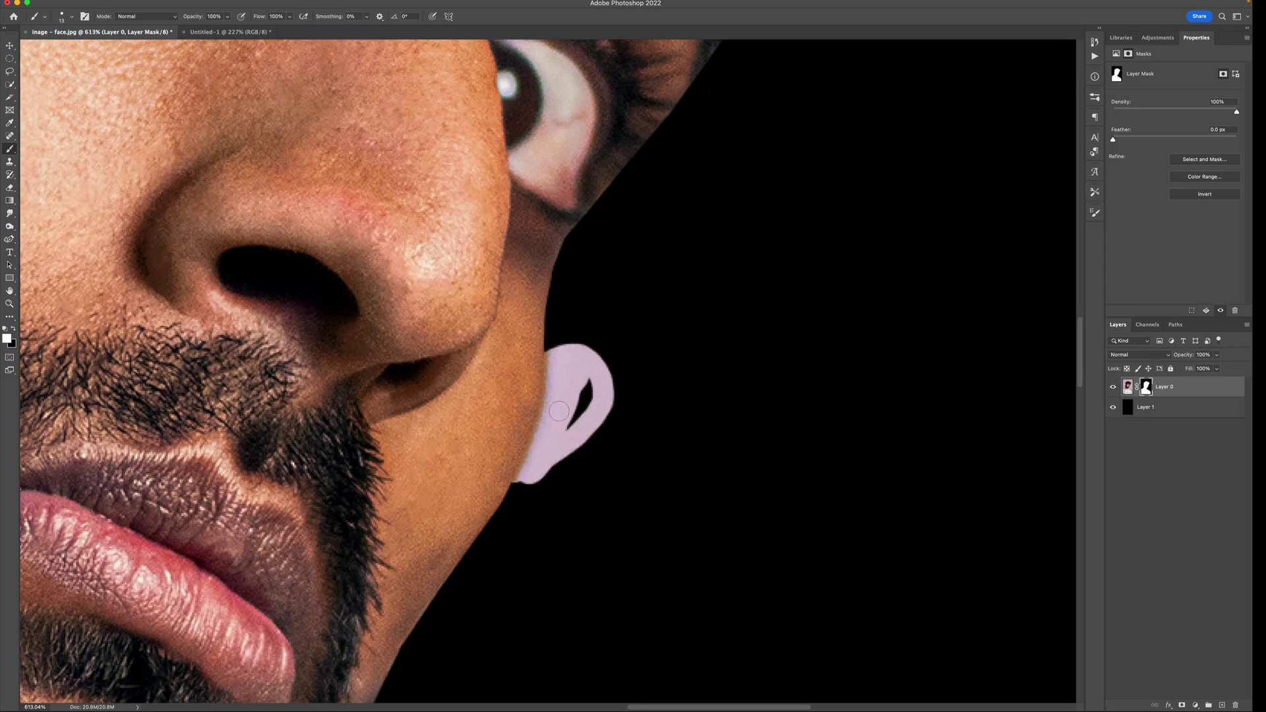
- Paint black on Layer 0's mask to hide the revealed pink background beside the cheek
{"action": "key", "text": "x"}
{"action": "scroll", "coordinate": [467, 370], "scroll_direction": "down", "scroll_amount": 8}
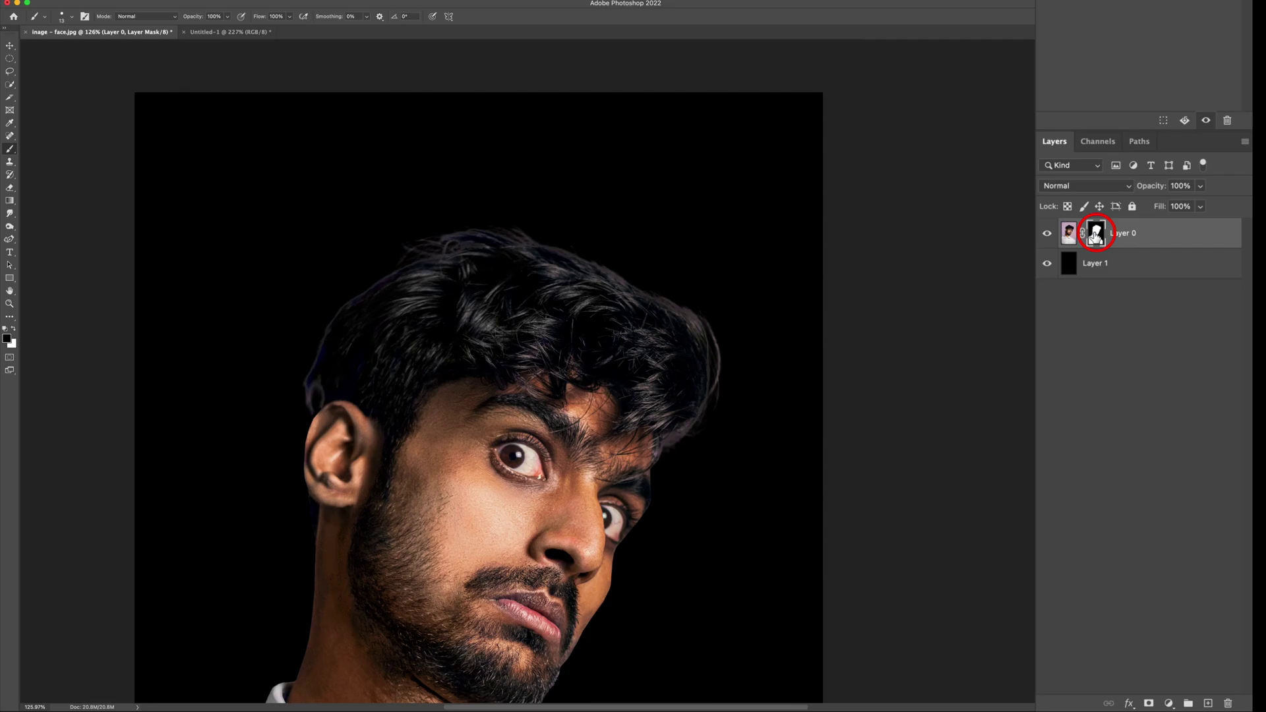
- Refine Layer 0's mask in Select and Mask with Decontaminate Colors enabled, and output it to a New Layer with Layer Mask
{"action": "double_click", "coordinate": [1094, 237]}
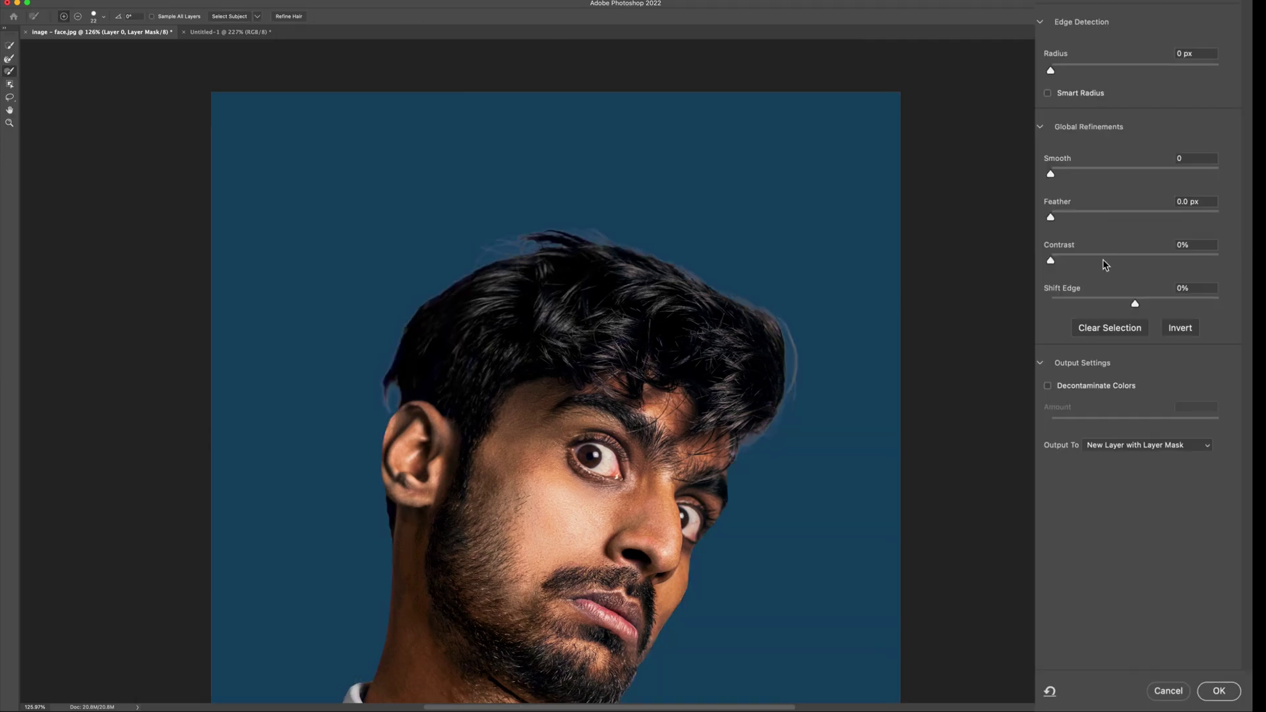
{"action": "scroll", "coordinate": [627, 340], "scroll_direction": "down", "scroll_amount": 5}
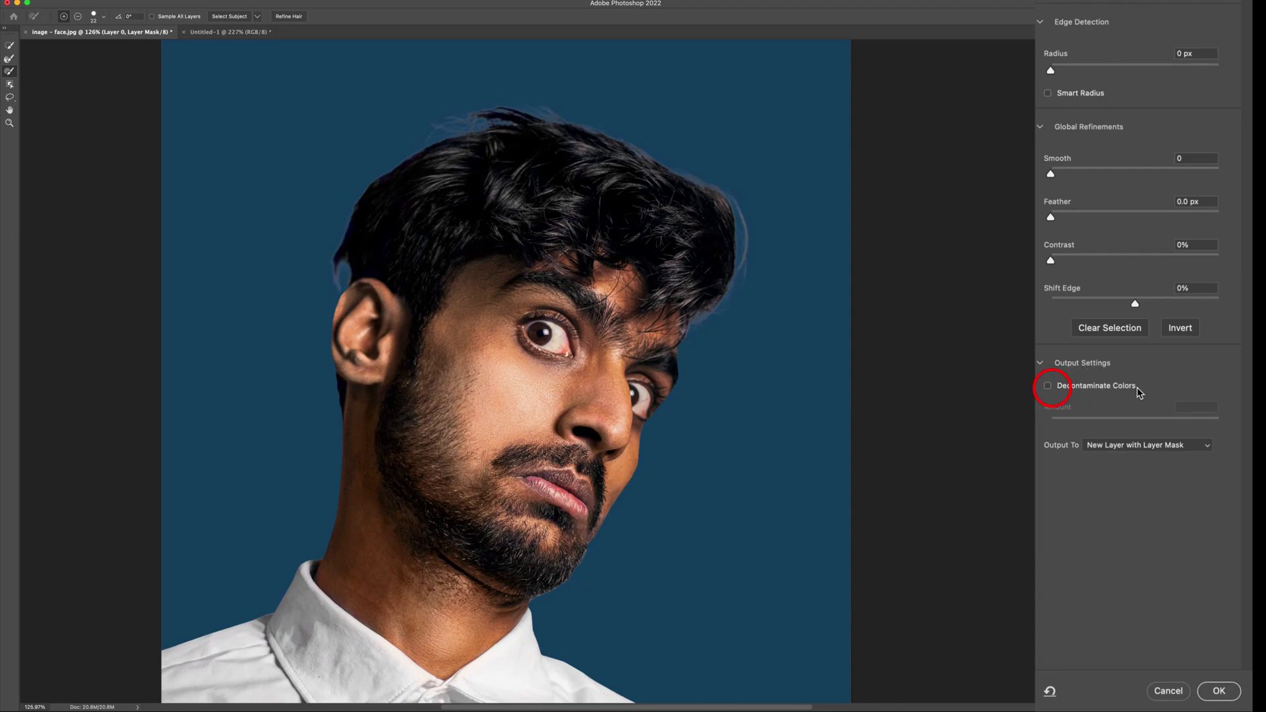
{"action": "left_click", "coordinate": [1048, 387]}
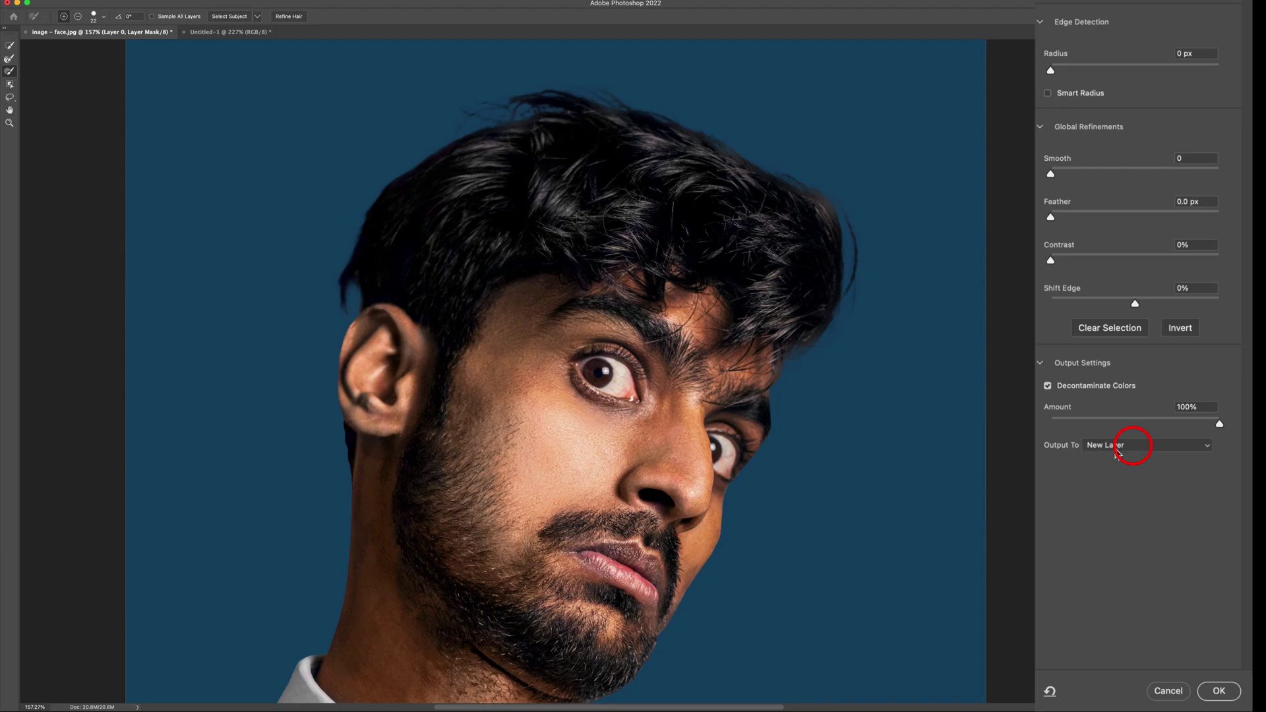
{"action": "left_click", "coordinate": [1117, 451]}
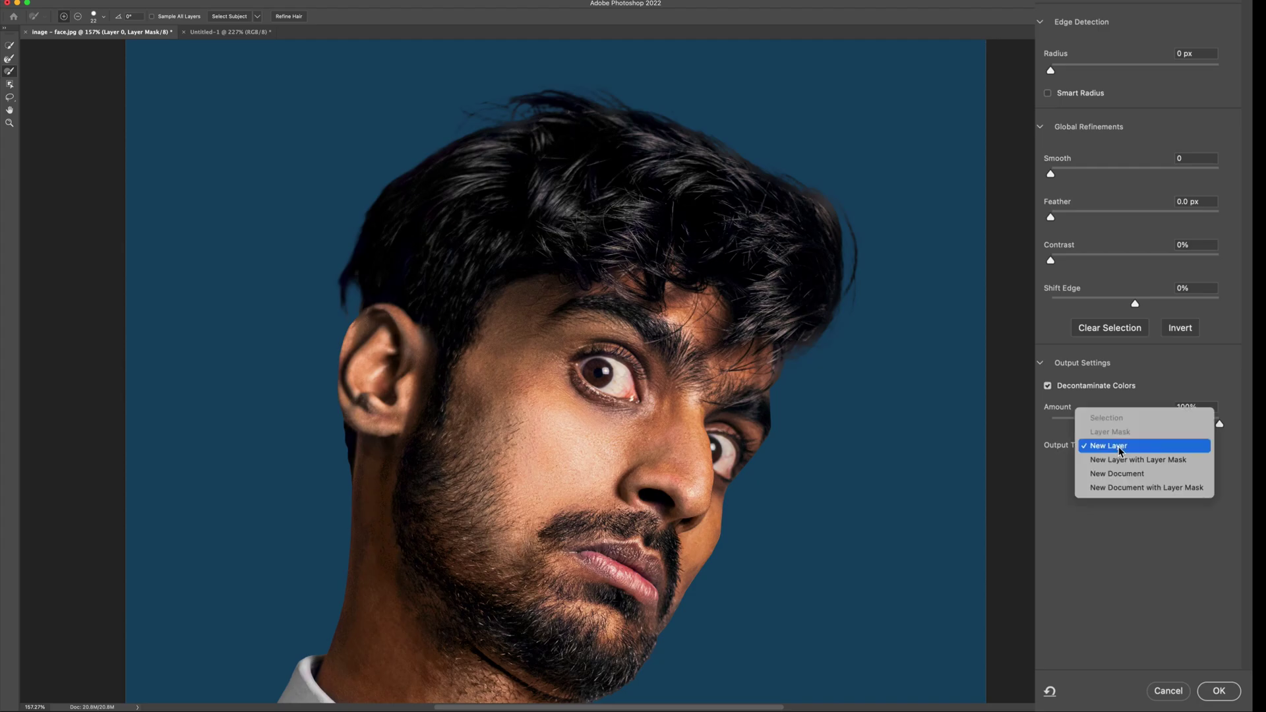
{"action": "left_click", "coordinate": [1180, 462]}
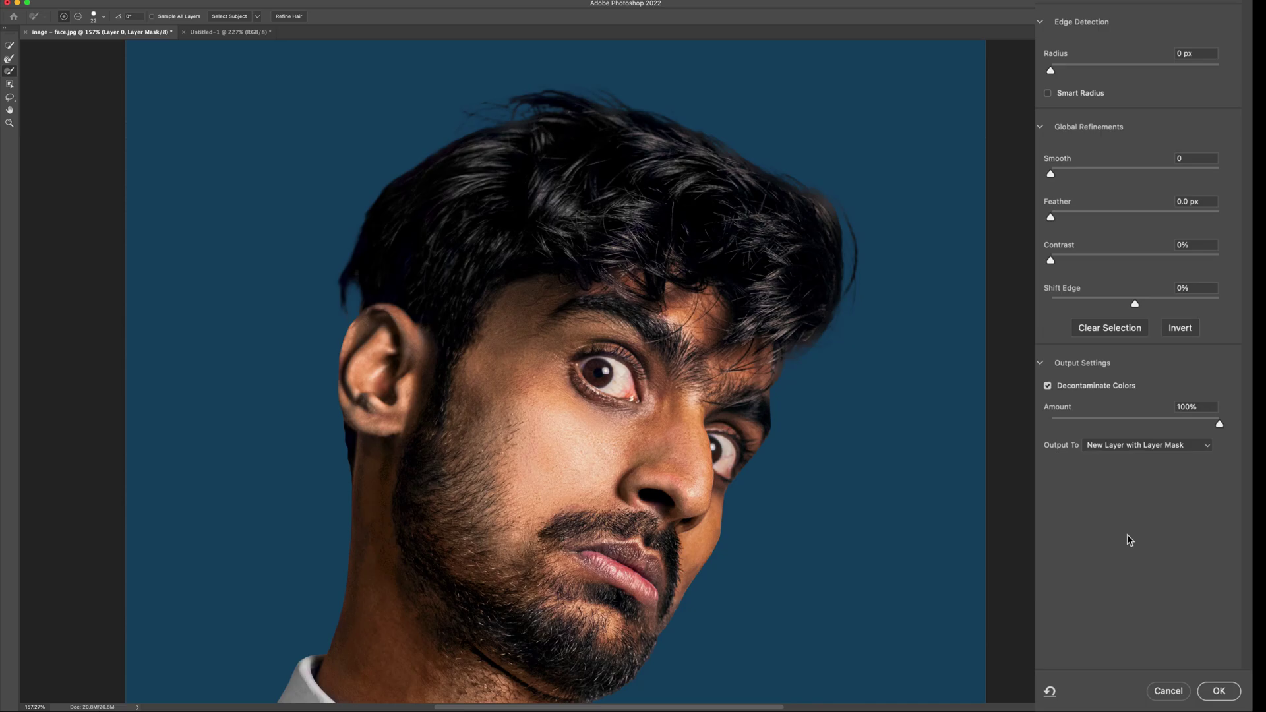
{"action": "left_click", "coordinate": [1227, 692]}
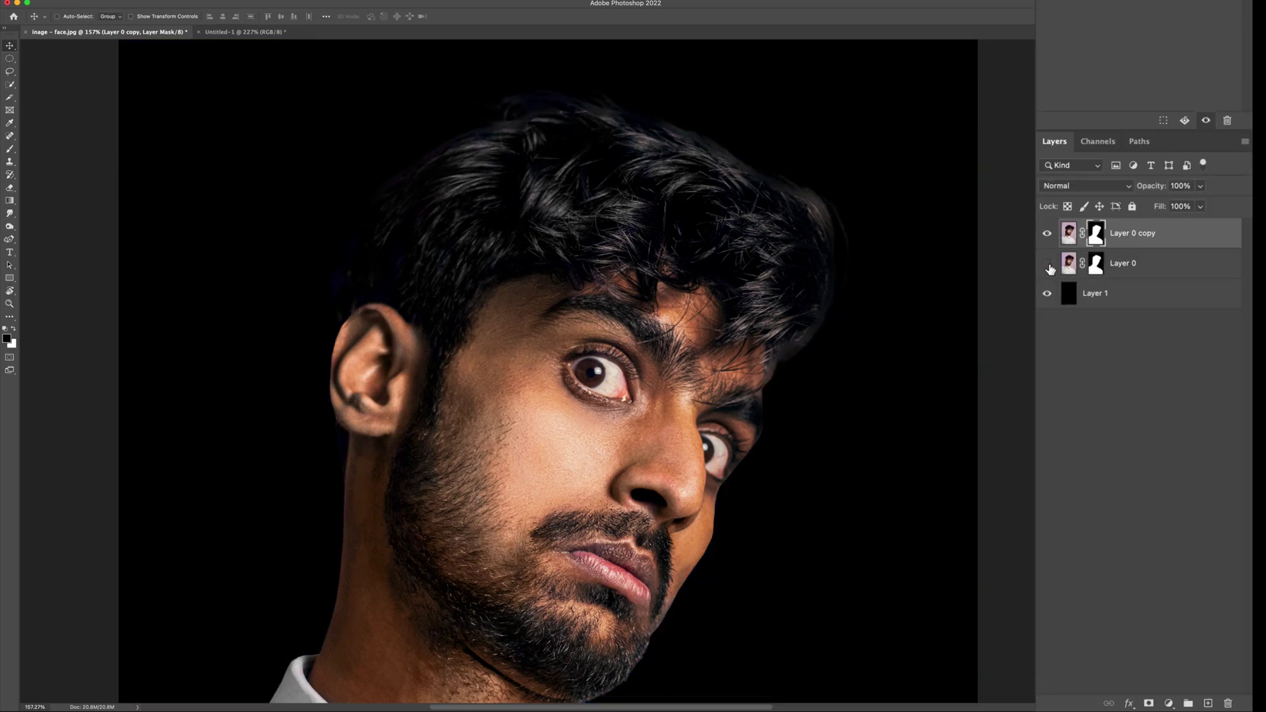
- Toggle Layer 0's visibility to compare the original cutout with the decontaminated copy, leaving Layer 0 hidden
{"action": "left_click", "coordinate": [1048, 267]}
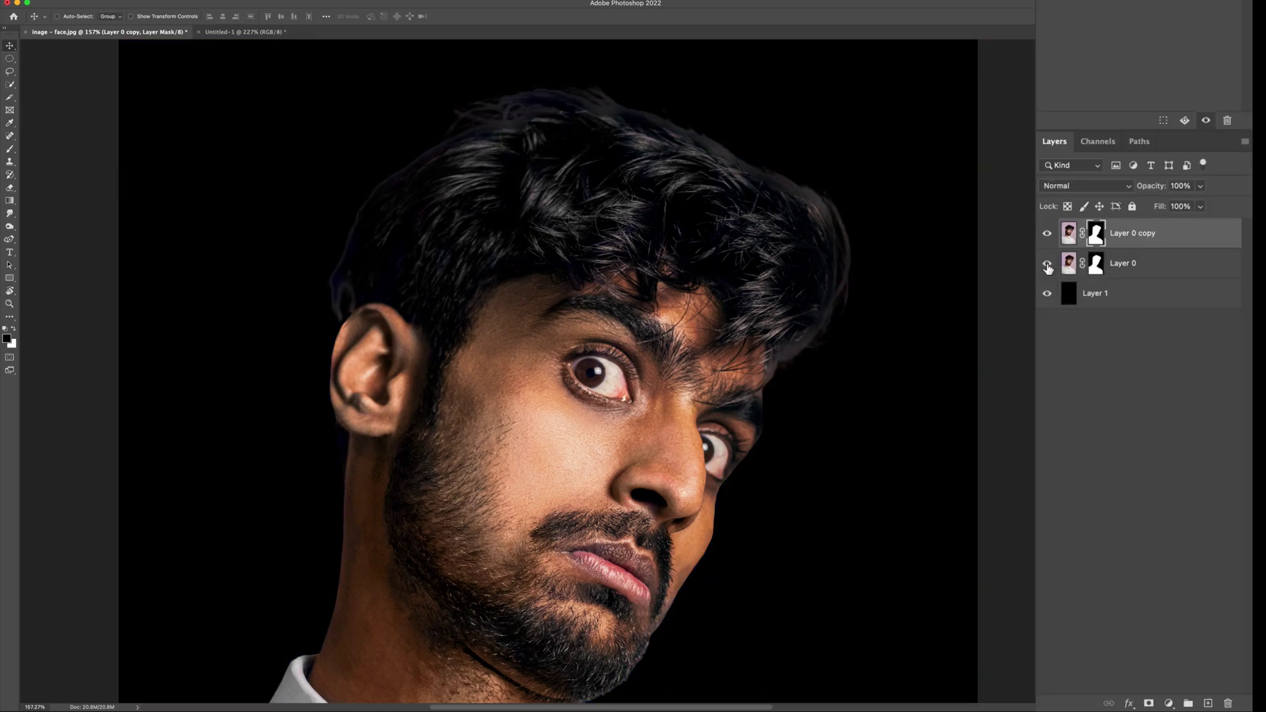
{"action": "left_click", "coordinate": [1048, 267]}
{"action": "left_click", "coordinate": [1048, 266]}
{"action": "left_click", "coordinate": [1048, 266]}
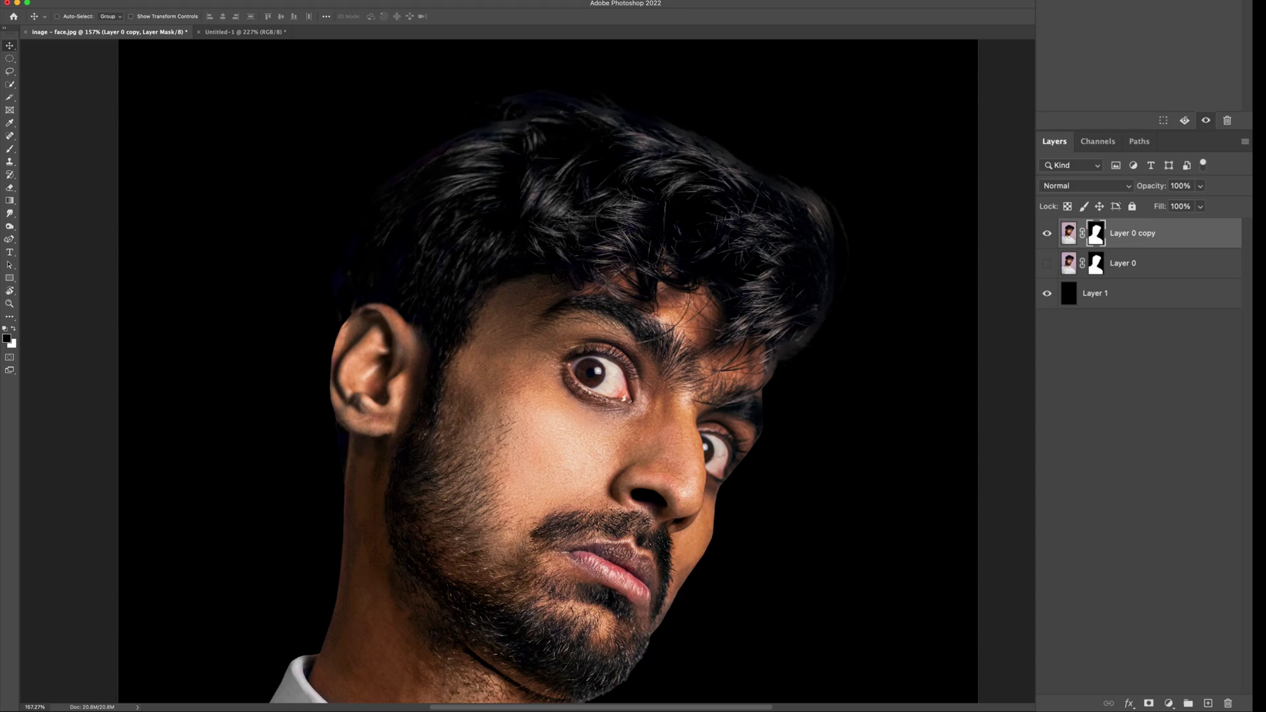
- Add a pink Color Overlay effect to Layer 1 and rename Layer 0 copy as "new subject"
{"action": "left_click", "coordinate": [1128, 297]}
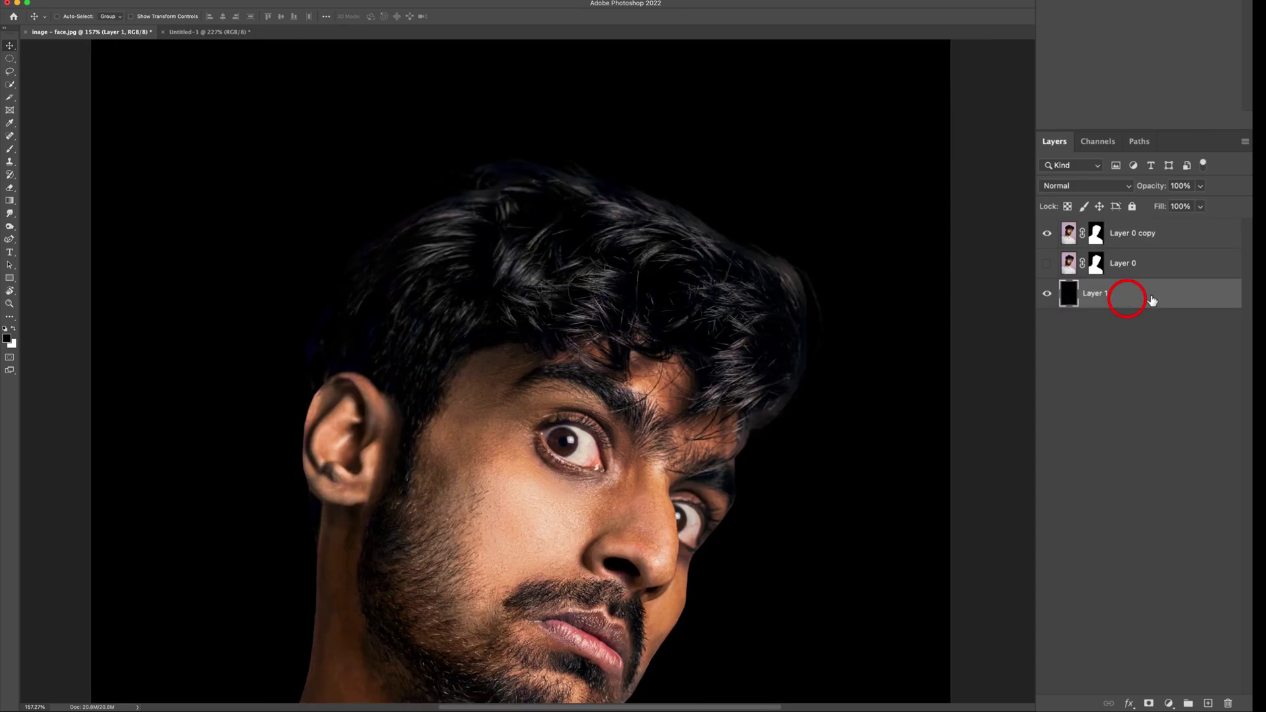
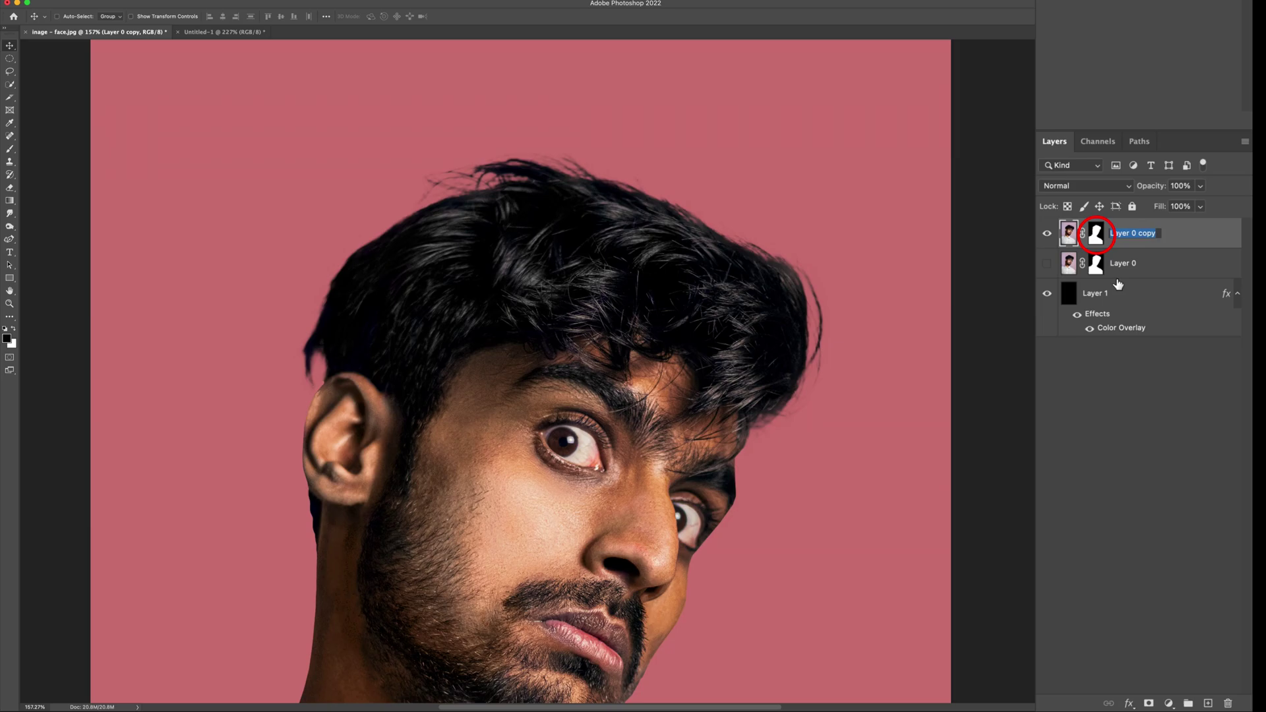
{"action": "type", "text": "new subject"}
{"action": "key", "text": "Return"}
- Enlarge the brush to 57 and paint black on the new subject layer's mask to trim the stray hairs around the head
{"action": "left_click", "coordinate": [1097, 233]}
{"action": "key", "text": "b"}
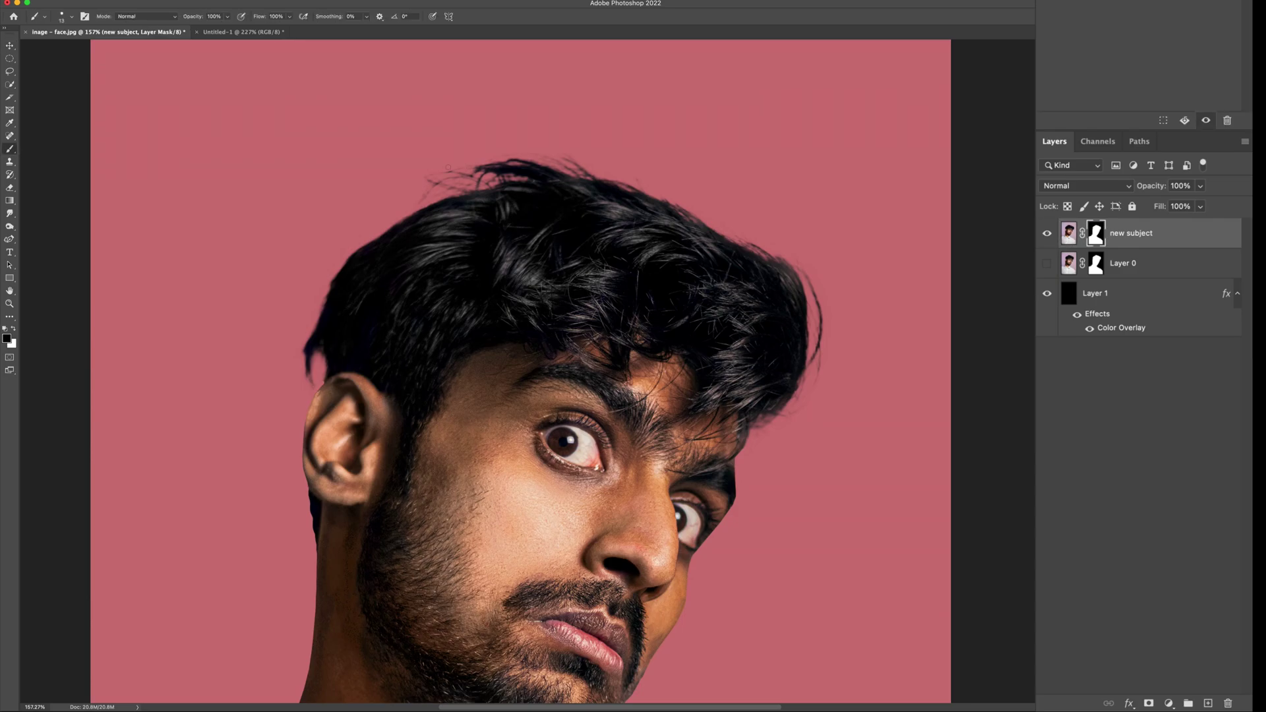
{"action": "left_click_drag", "start_coordinate": [404, 170], "coordinate": [424, 174]}
{"action": "scroll", "coordinate": [686, 231], "scroll_direction": "down", "scroll_amount": 10}
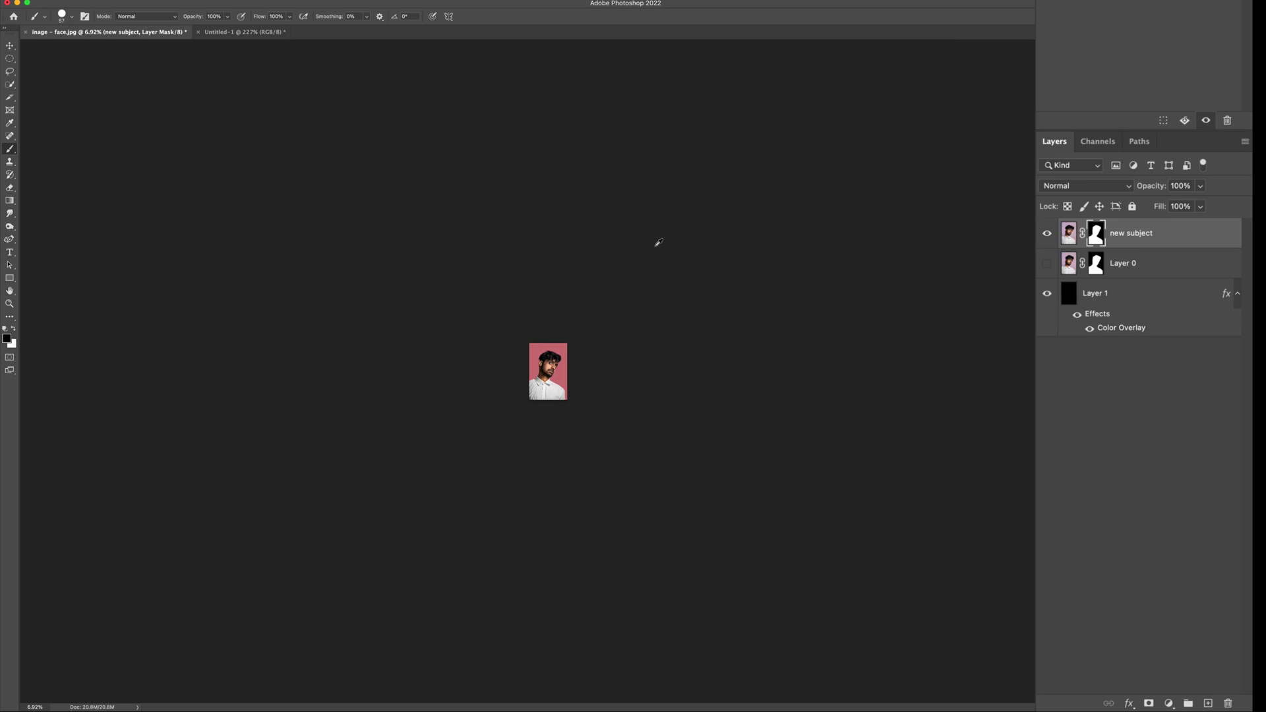
{"action": "scroll", "coordinate": [551, 364], "scroll_direction": "up", "scroll_amount": 10}
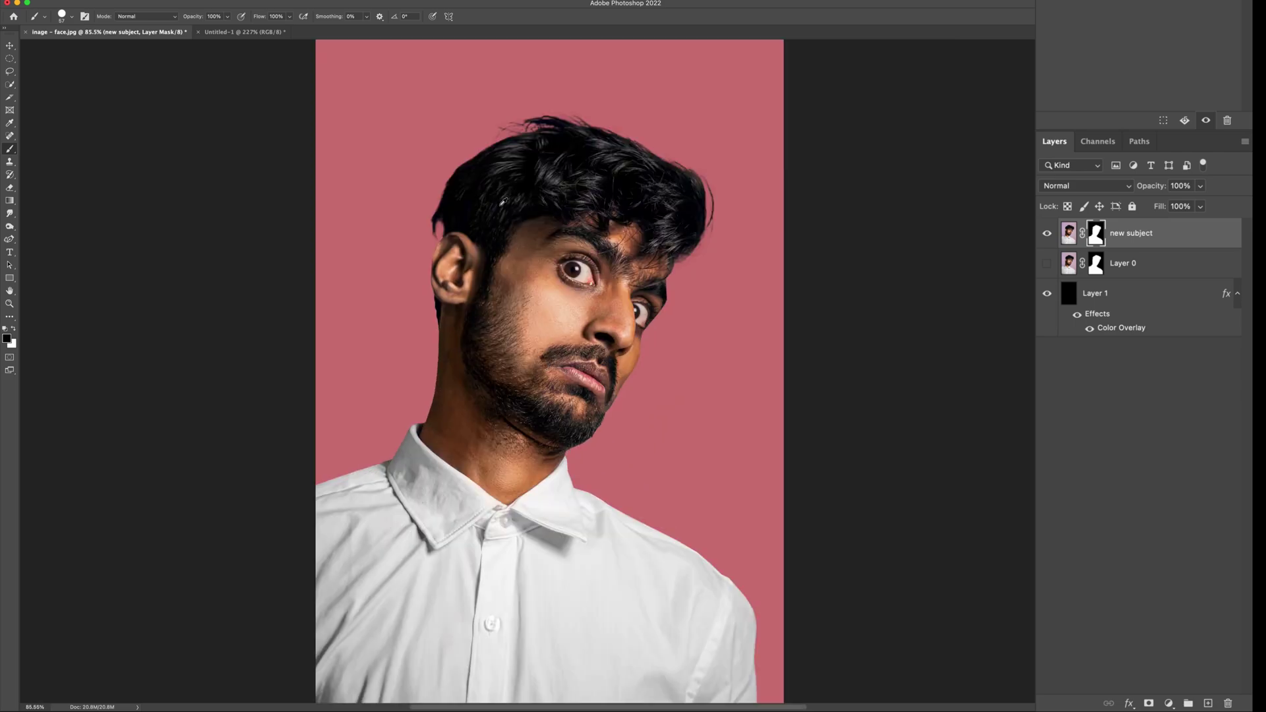
{"action": "scroll", "coordinate": [460, 190], "scroll_direction": "up", "scroll_amount": 6}
{"action": "scroll", "coordinate": [459, 186], "scroll_direction": "down", "scroll_amount": 2}
{"action": "scroll", "coordinate": [459, 186], "scroll_direction": "up", "scroll_amount": 3}
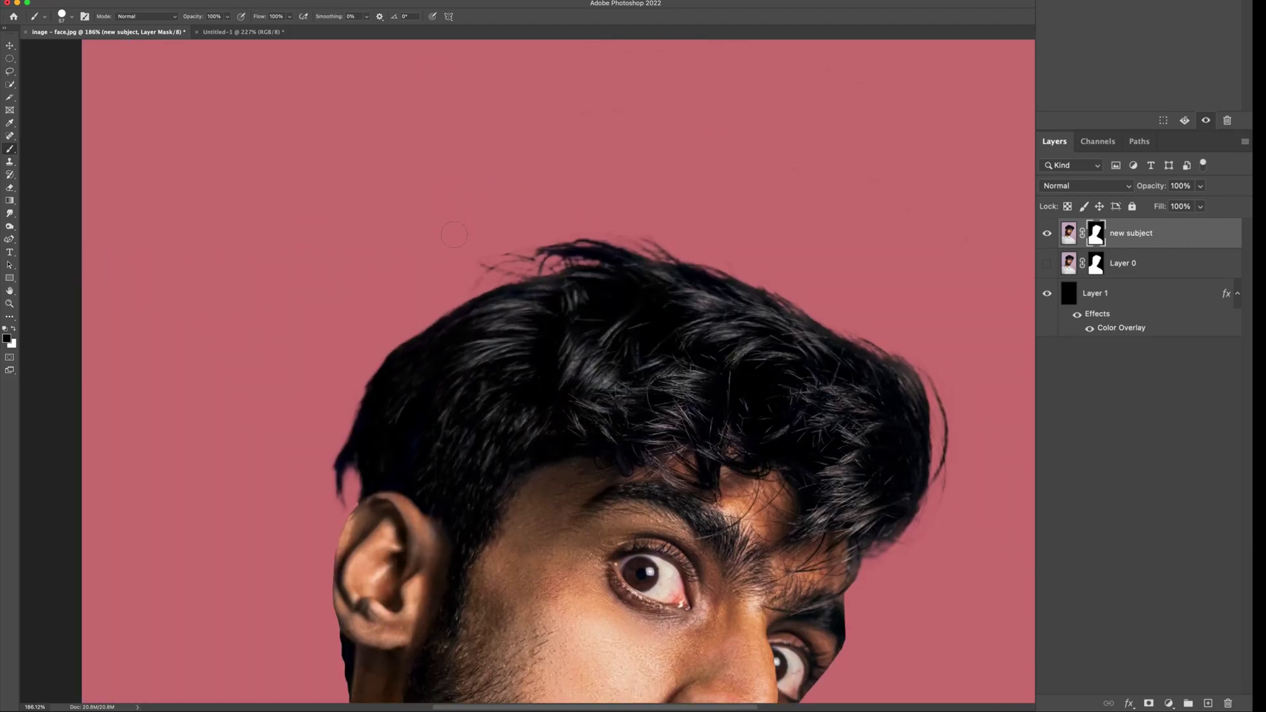
{"action": "scroll", "coordinate": [573, 317], "scroll_direction": "down", "scroll_amount": 3}
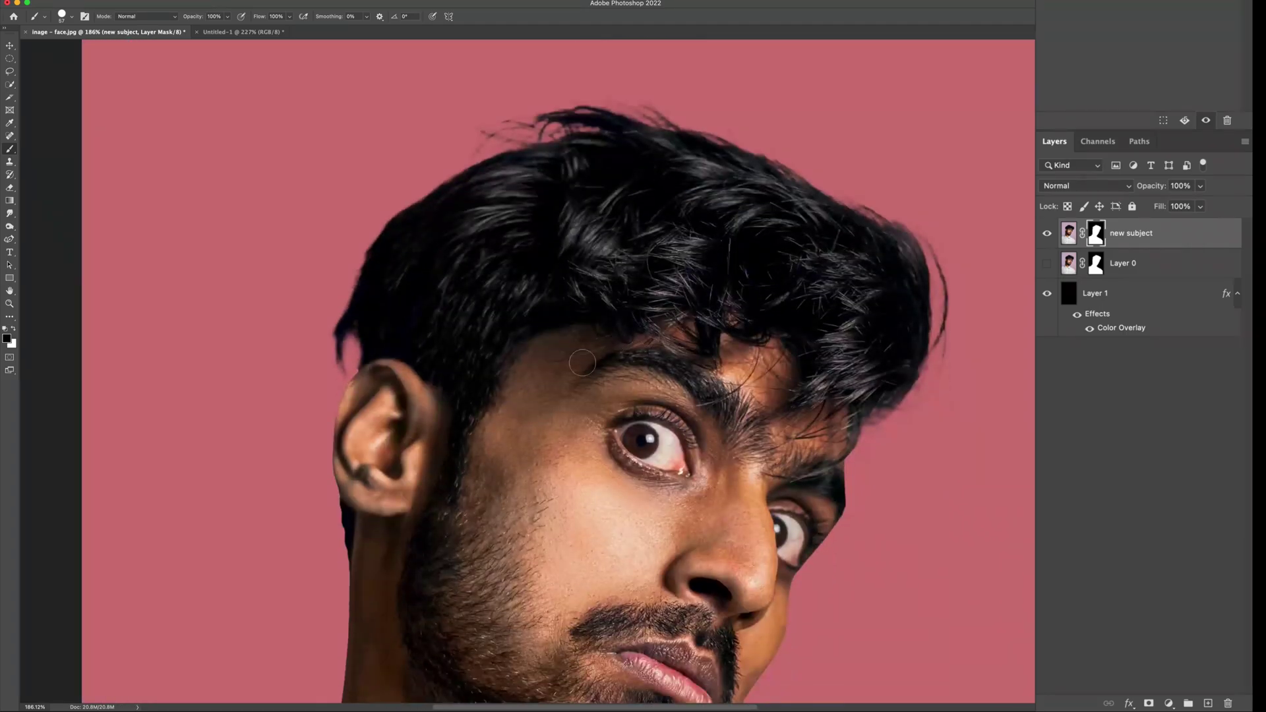
{"action": "scroll", "coordinate": [422, 254], "scroll_direction": "up", "scroll_amount": 5}
{"action": "scroll", "coordinate": [422, 254], "scroll_direction": "down", "scroll_amount": 10}
{"action": "scroll", "coordinate": [626, 108], "scroll_direction": "up", "scroll_amount": 5}
{"action": "scroll", "coordinate": [627, 109], "scroll_direction": "down", "scroll_amount": 5}
- Put the new subject layer into a group
{"action": "key", "text": "v"}
{"action": "key", "text": "ctrl+g"}
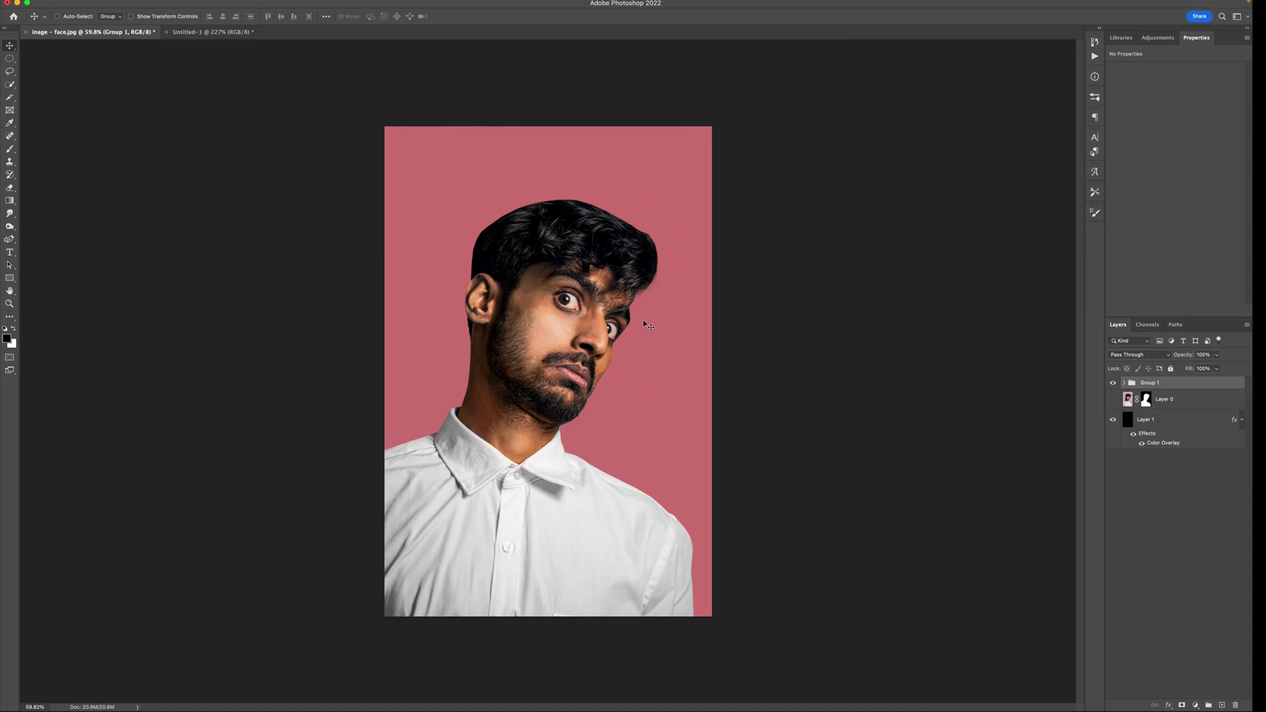
{"action": "scroll", "coordinate": [623, 304], "scroll_direction": "down", "scroll_amount": 5}
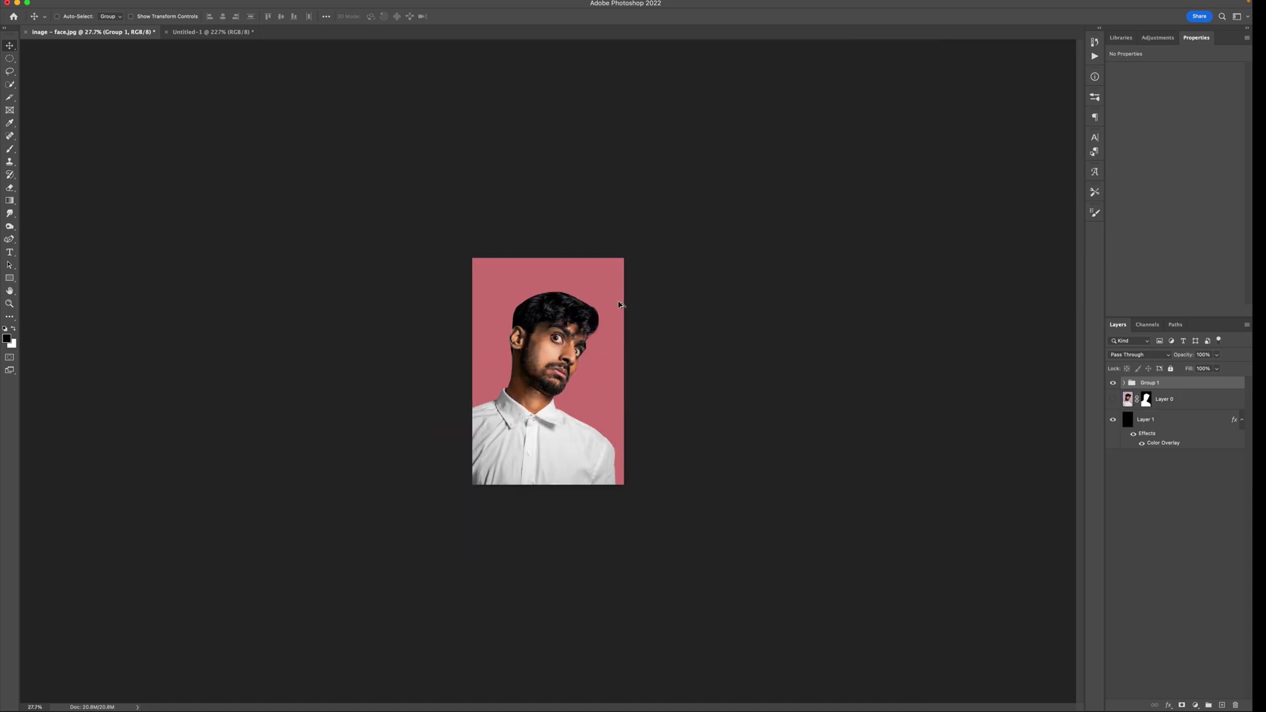
{"action": "scroll", "coordinate": [623, 305], "scroll_direction": "up", "scroll_amount": 5}
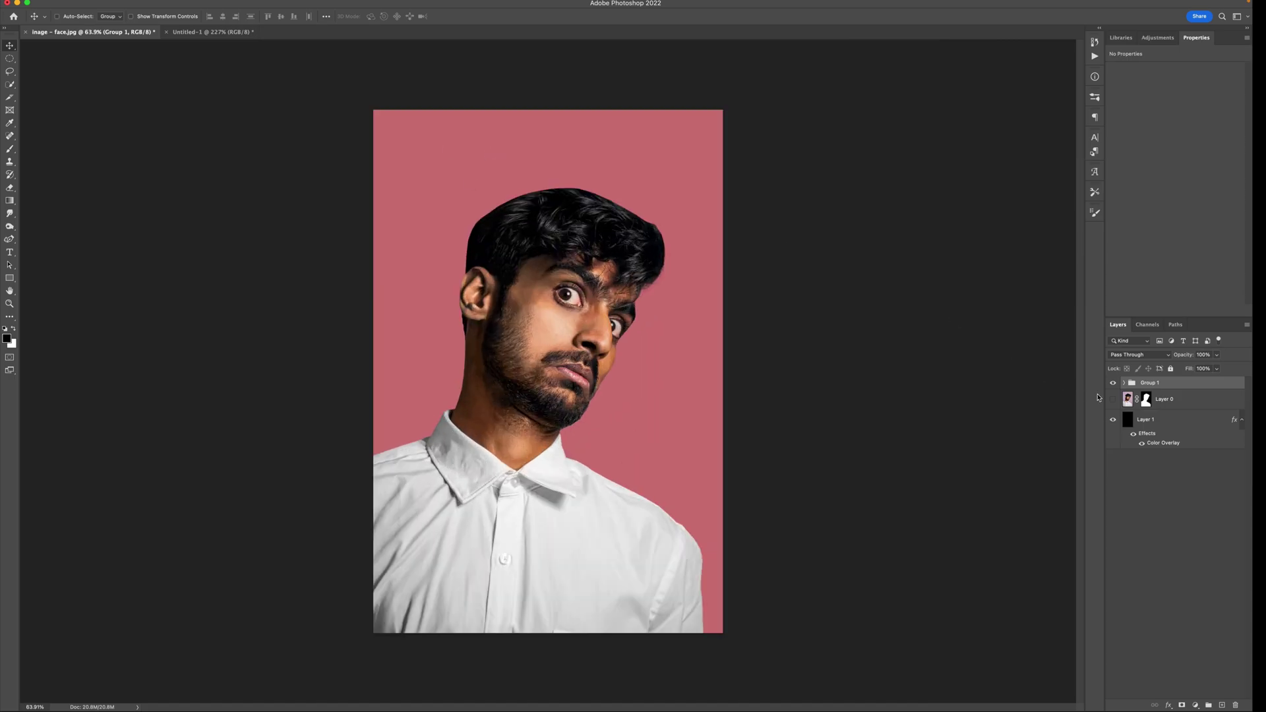
- Toggle Layer 0's visibility to compare its hair outline with the trimmed cutout, leaving Layer 0 hidden
{"action": "left_click", "coordinate": [1113, 399]}
{"action": "left_click", "coordinate": [1114, 400]}
{"action": "left_click", "coordinate": [1114, 401]}
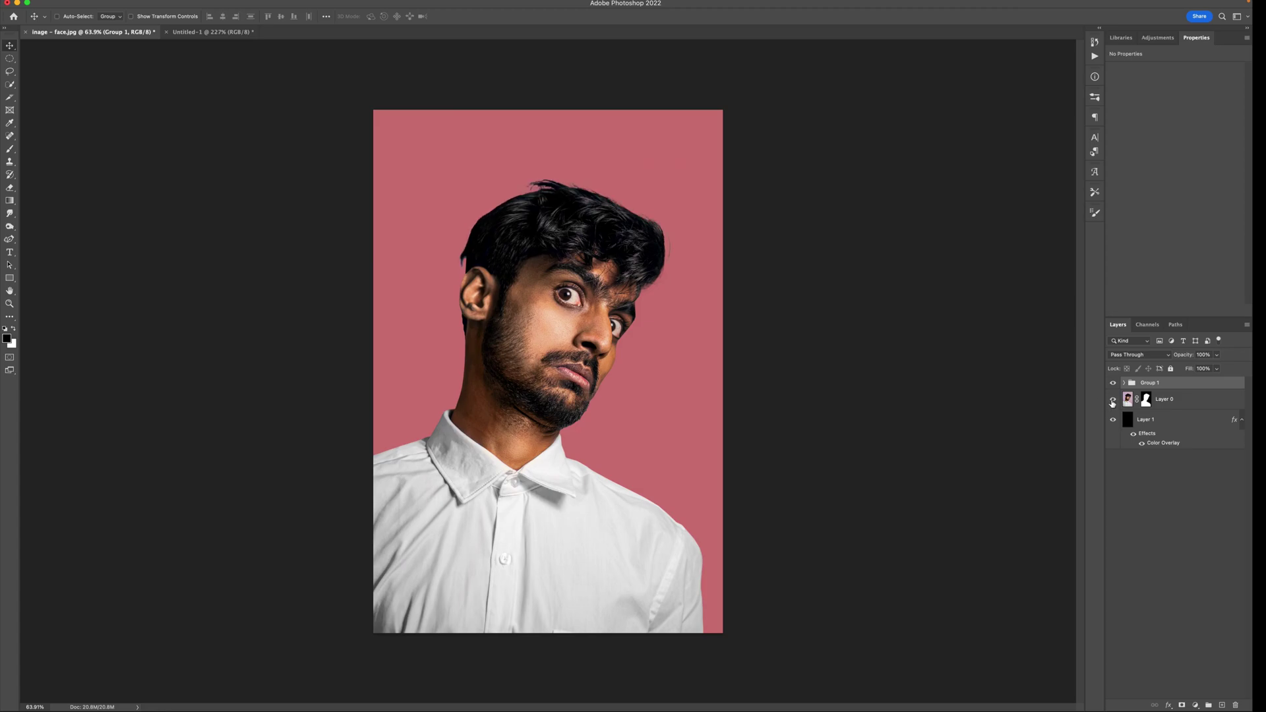
{"action": "left_click", "coordinate": [1113, 401]}
- Merge Group 1 into a single layer and move it into the Untitled-1 document
{"action": "key", "text": "ctrl+e"}
{"action": "left_click_drag", "start_coordinate": [535, 236], "coordinate": [432, 374]}
{"action": "left_click_drag", "start_coordinate": [461, 187], "coordinate": [443, 338]}
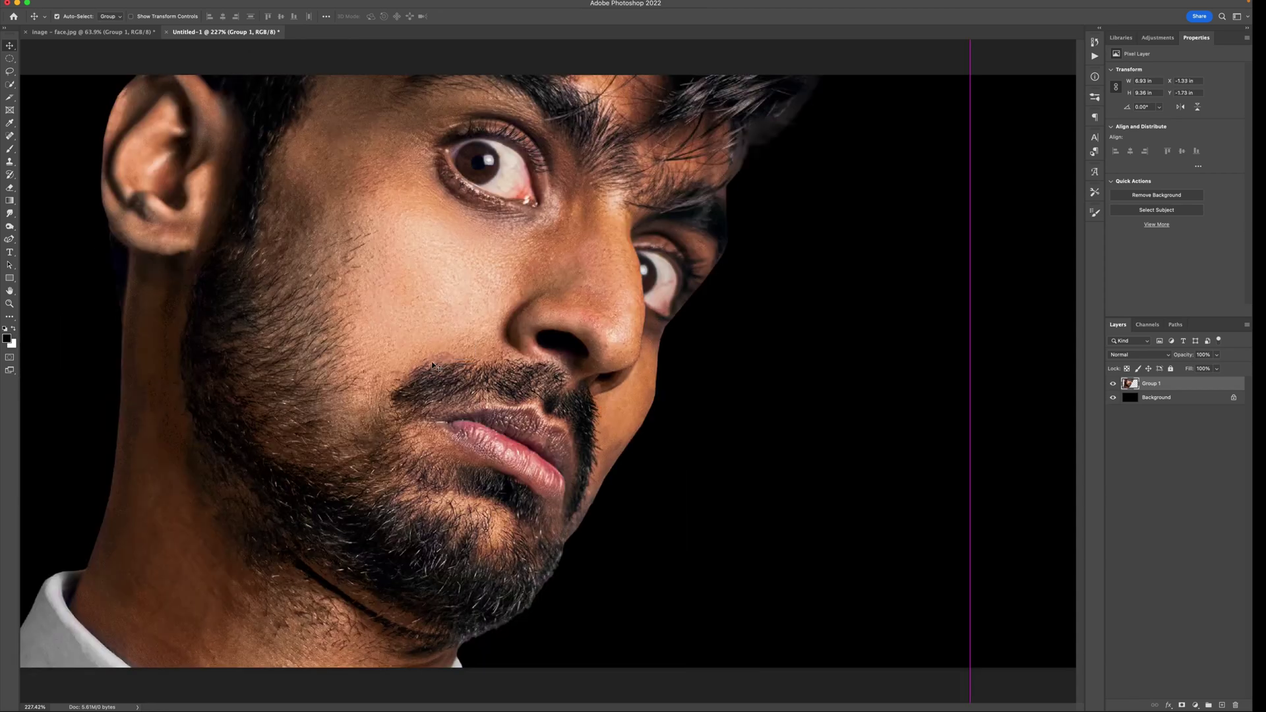
- Scale the Group 1 portrait to about 63% and place it along the left side of the canvas
{"action": "key", "text": "ctrl+minus"}
{"action": "key", "text": "ctrl+t"}
{"action": "left_click_drag", "start_coordinate": [1063, 414], "coordinate": [582, 387]}
{"action": "left_click_drag", "start_coordinate": [414, 400], "coordinate": [344, 399]}
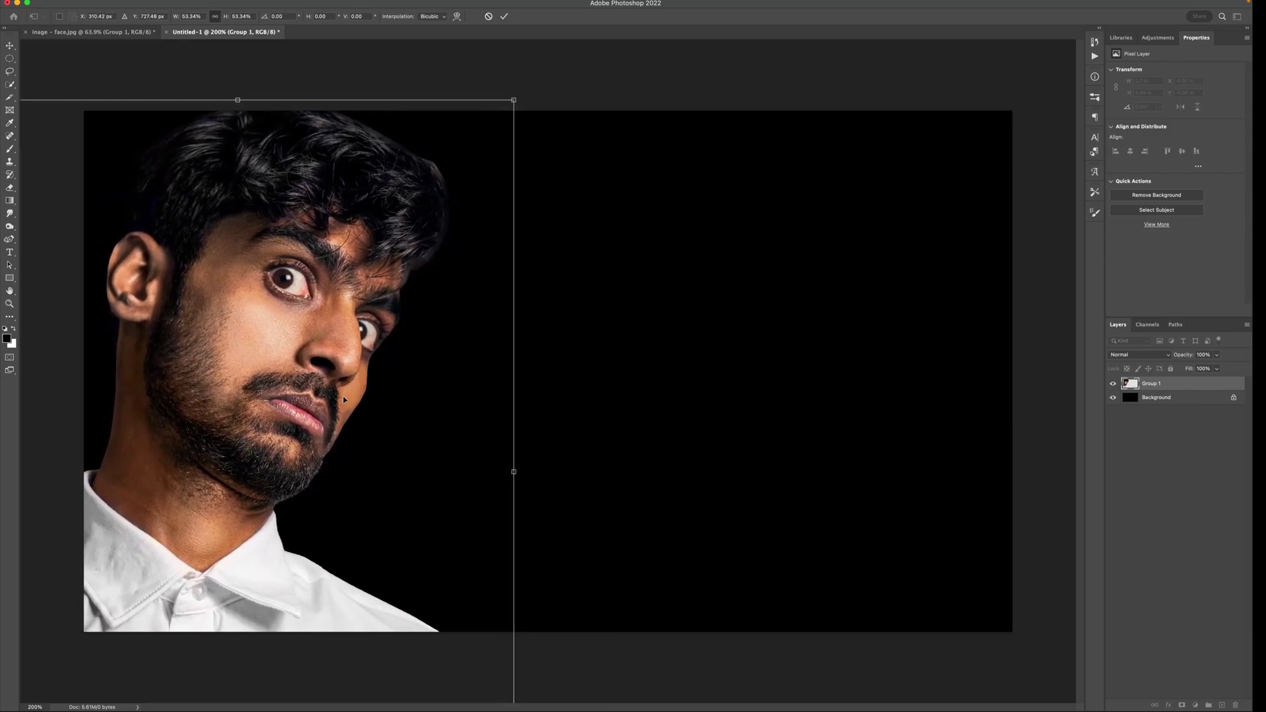
- Add a Gradient fill layer directly above the Background layer
{"action": "left_click", "coordinate": [1157, 397]}
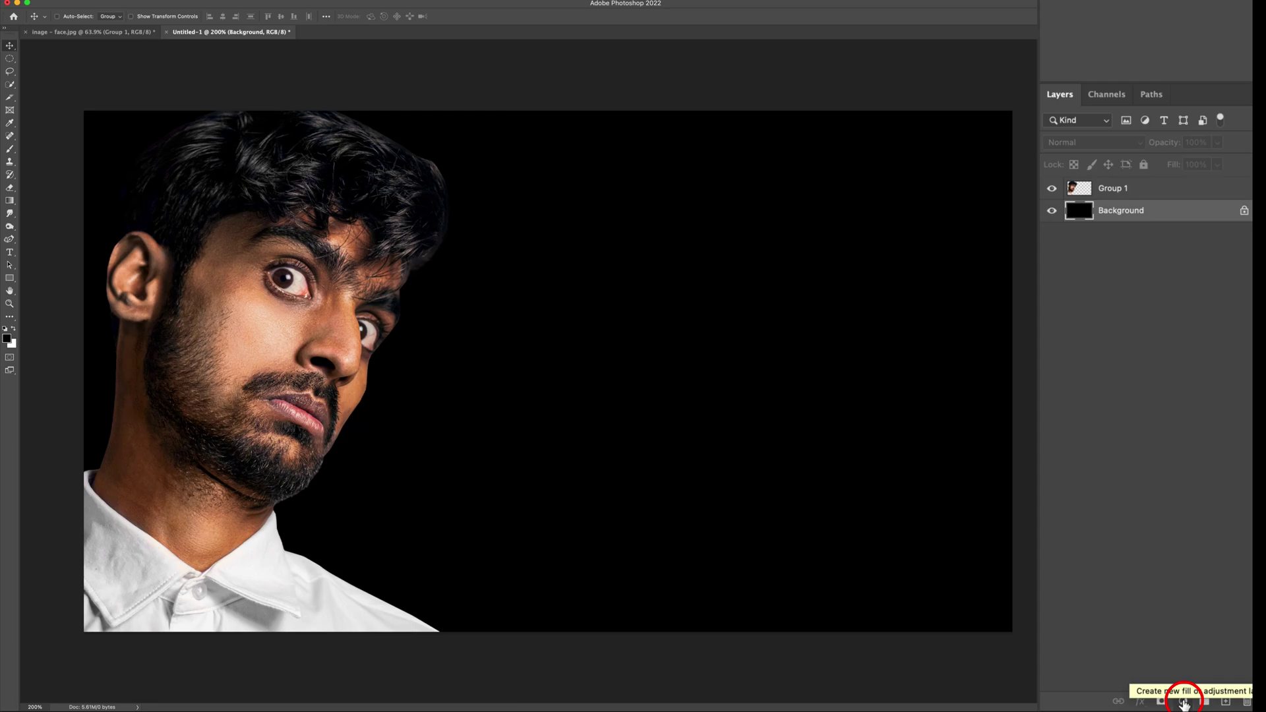
{"action": "left_click", "coordinate": [1184, 702]}
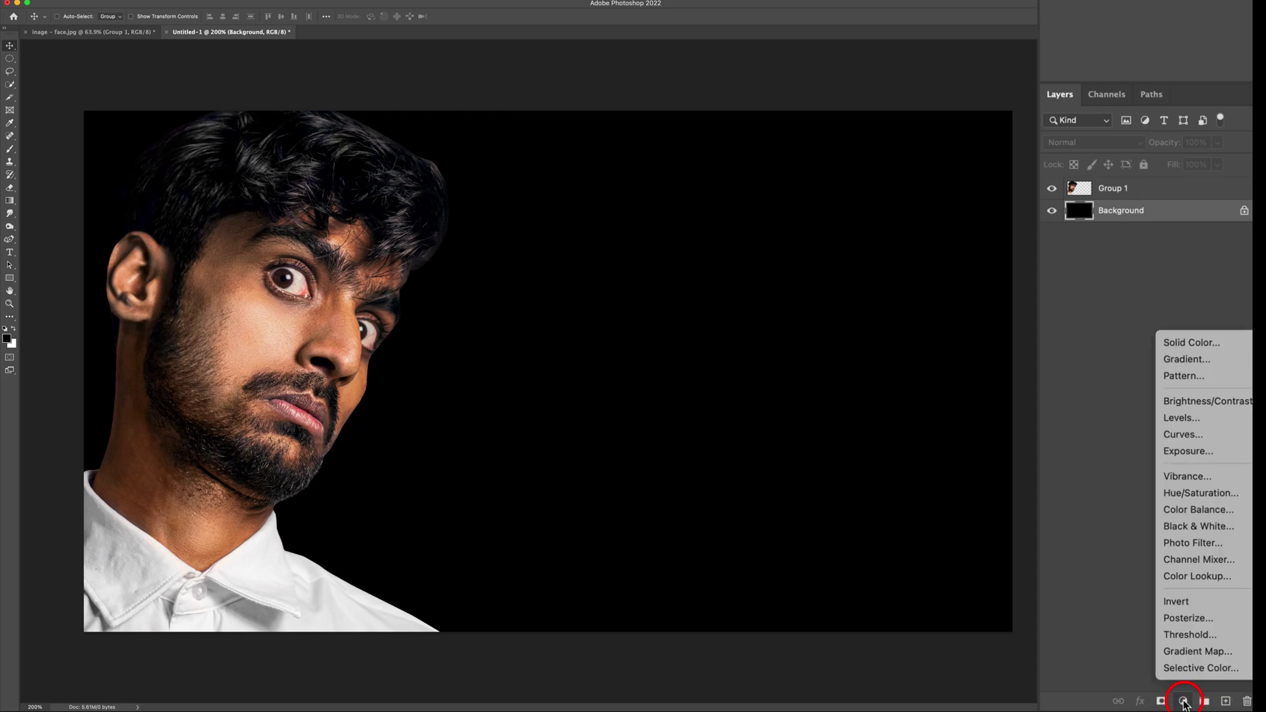
{"action": "left_click", "coordinate": [1182, 360]}
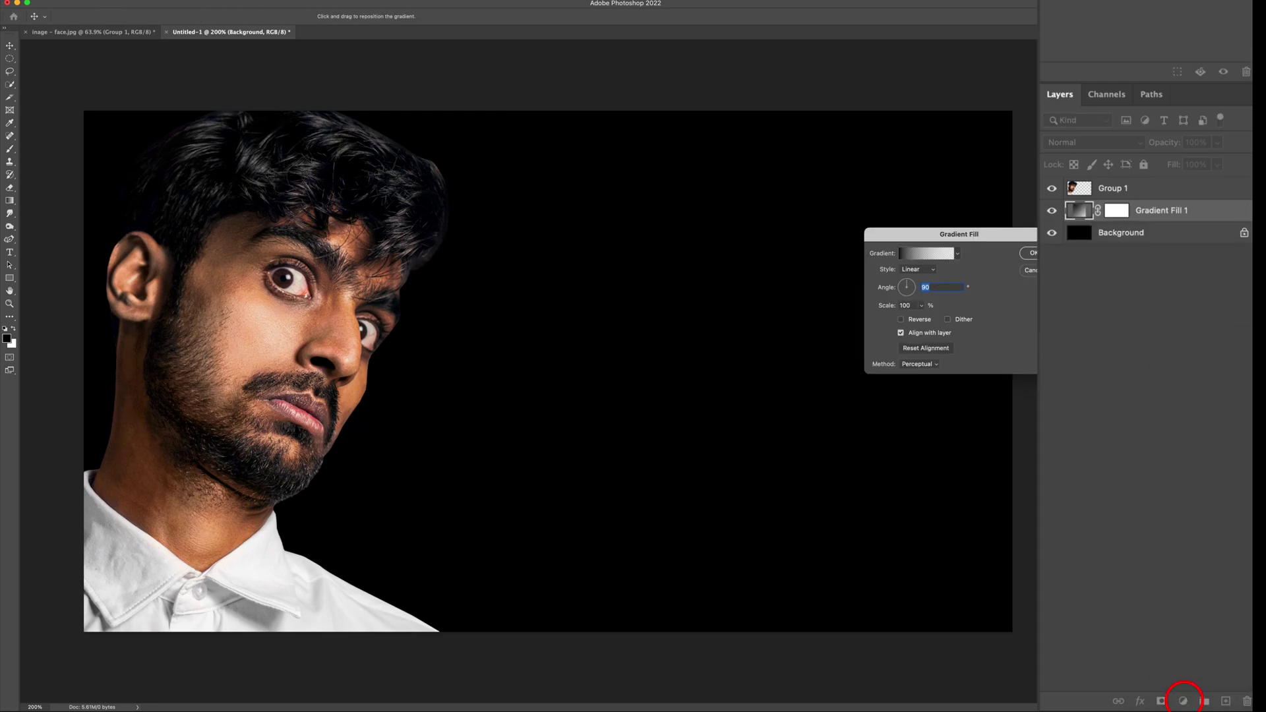
- Edit the fill's gradient and set the color stop at location 100% to f9ba11
{"action": "left_click", "coordinate": [930, 254]}
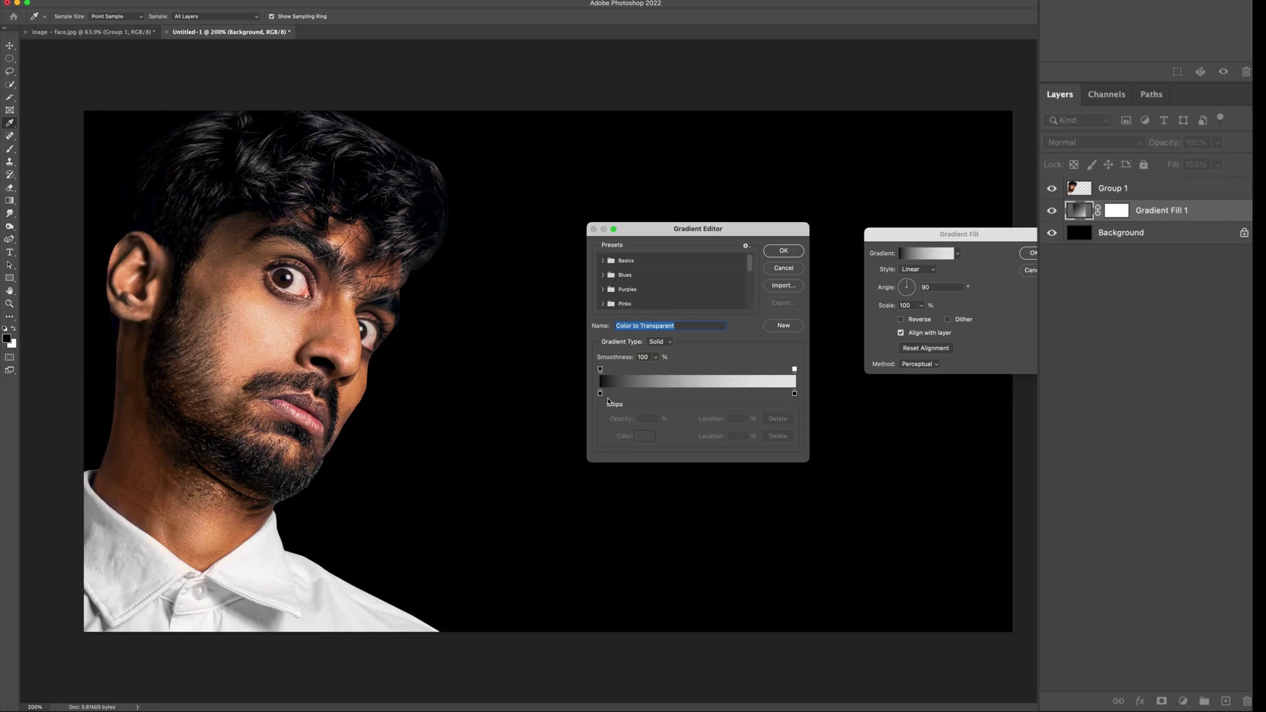
{"action": "left_click", "coordinate": [794, 394]}
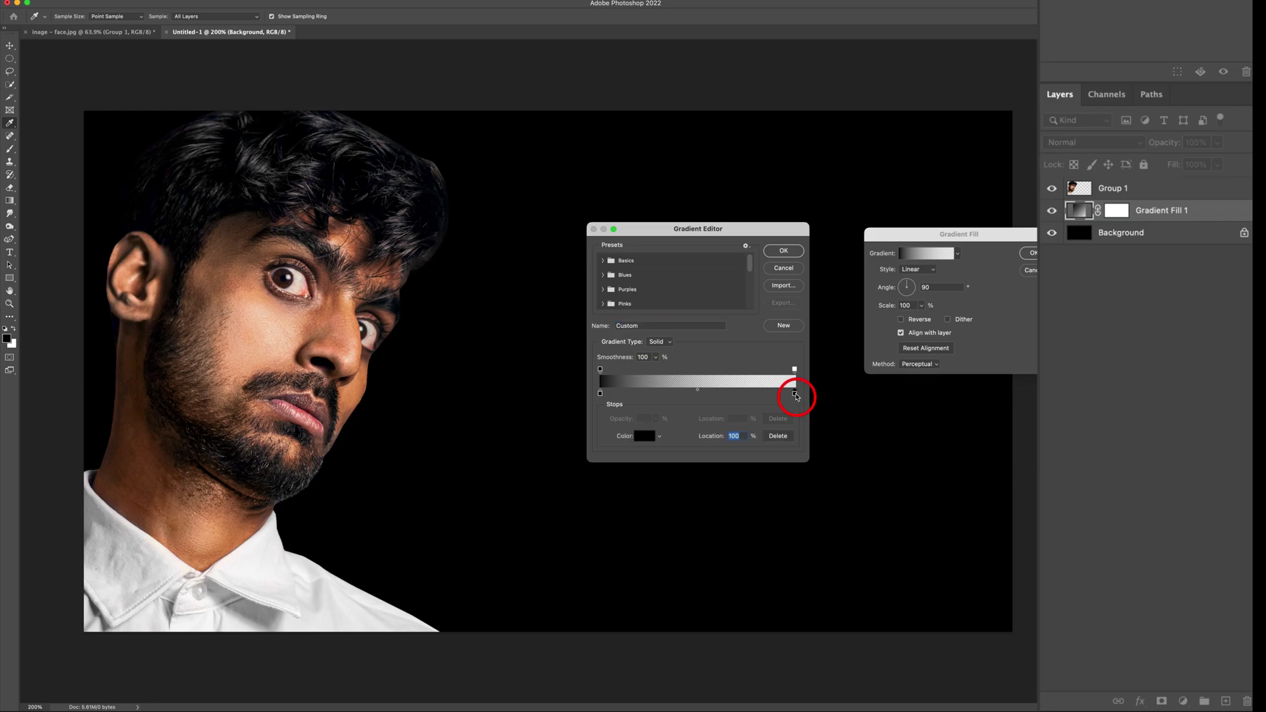
{"action": "left_click", "coordinate": [638, 436]}
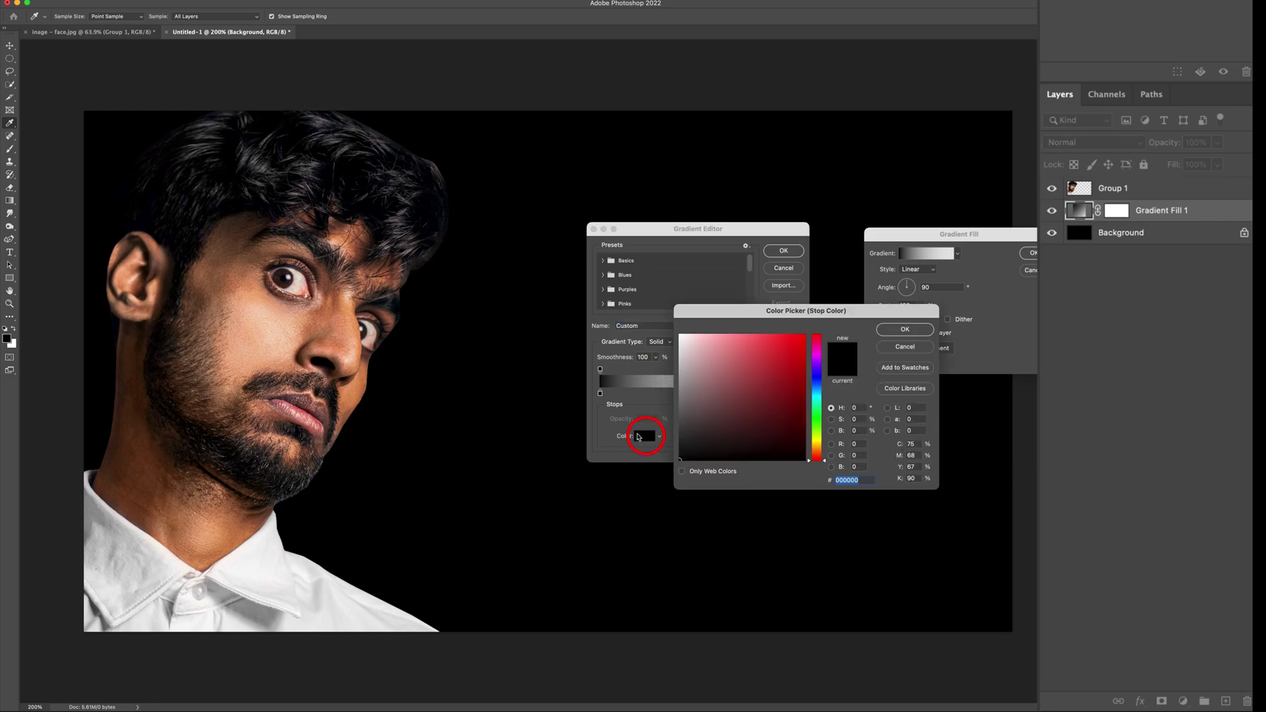
{"action": "left_click", "coordinate": [861, 484]}
{"action": "type", "text": "f"}
{"action": "key", "text": "BackSpace"}
{"action": "type", "text": "f9b"}
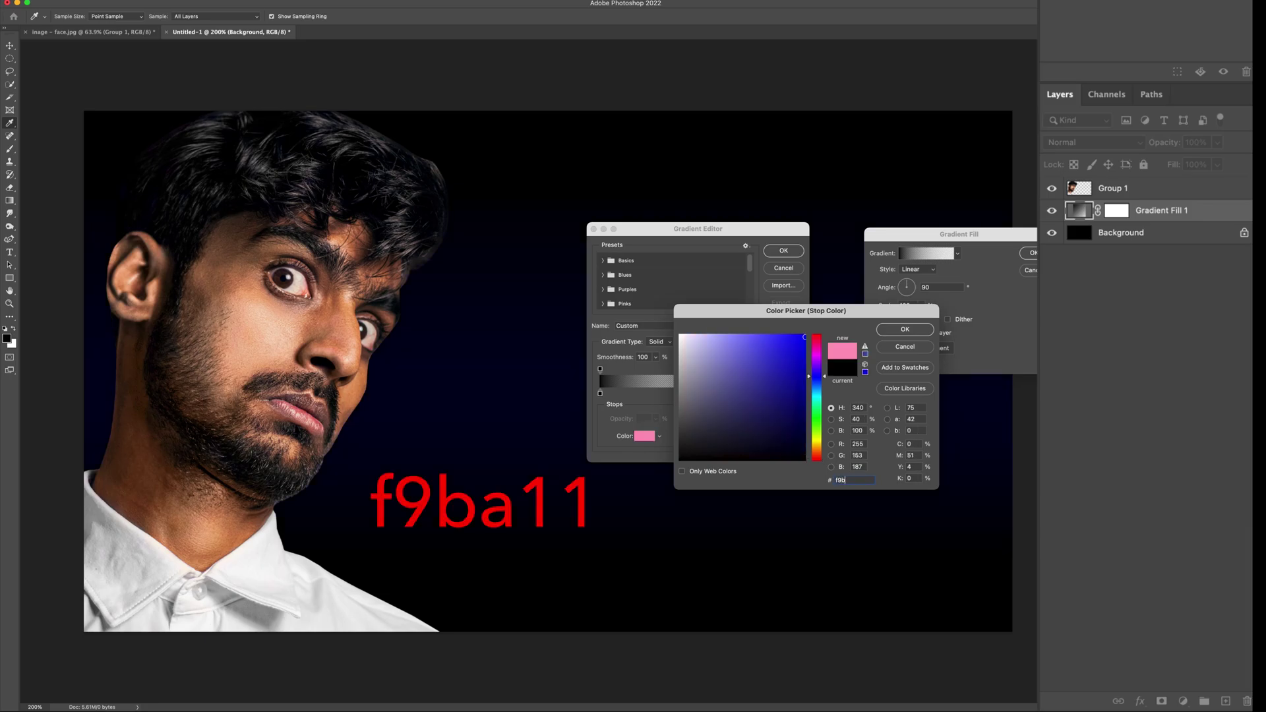
{"action": "type", "text": "a"}
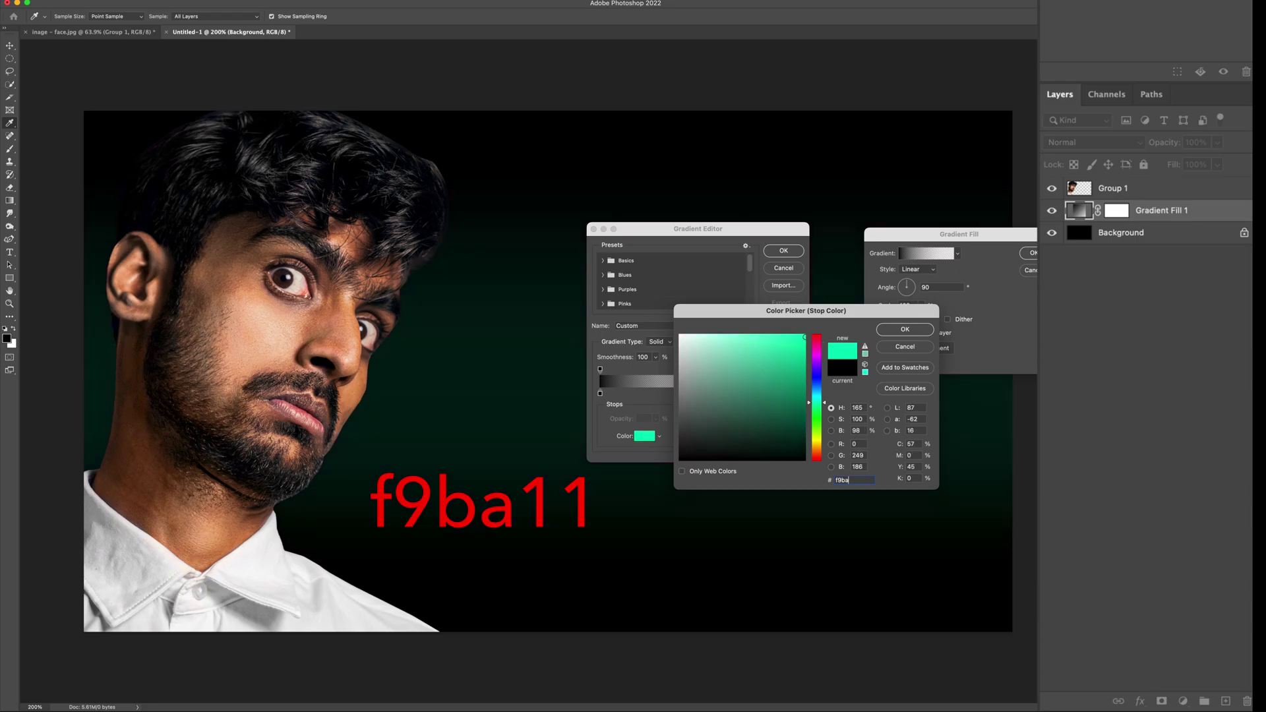
{"action": "type", "text": "11"}
- Set the gradient's color stop at location 0% to d94a0b
{"action": "key", "text": "super+z"}
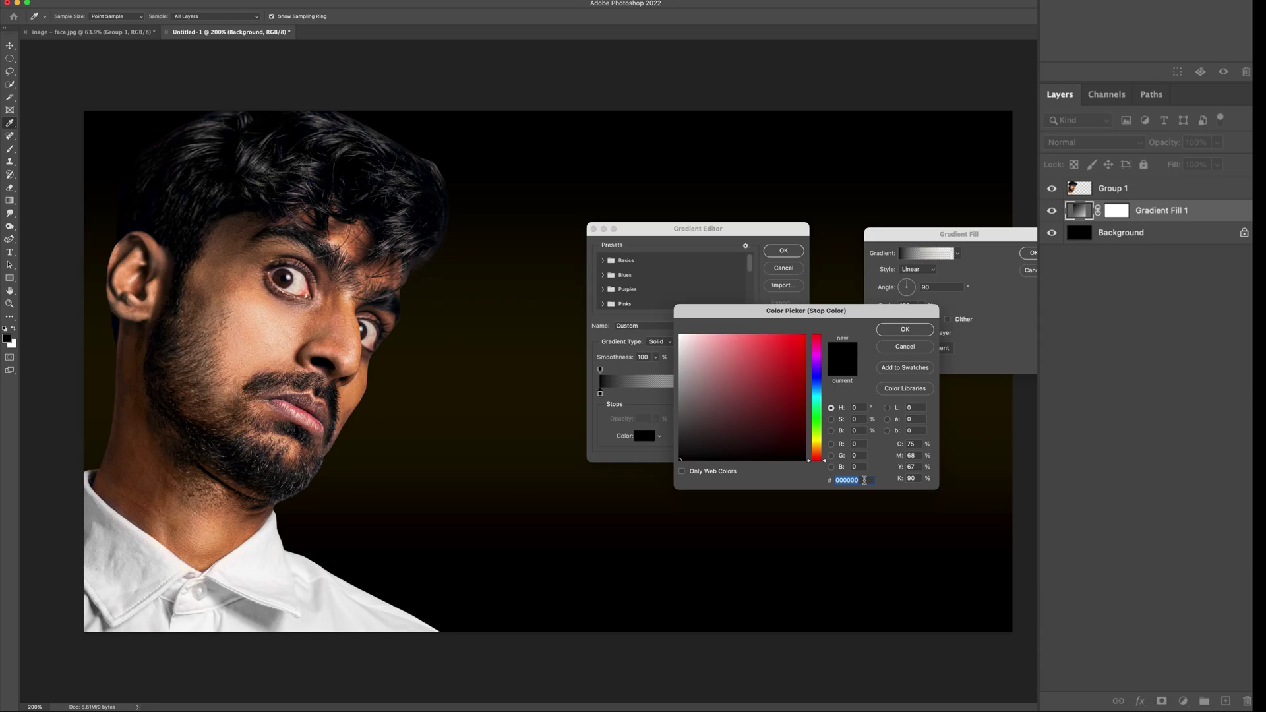
{"action": "type", "text": "d9"}
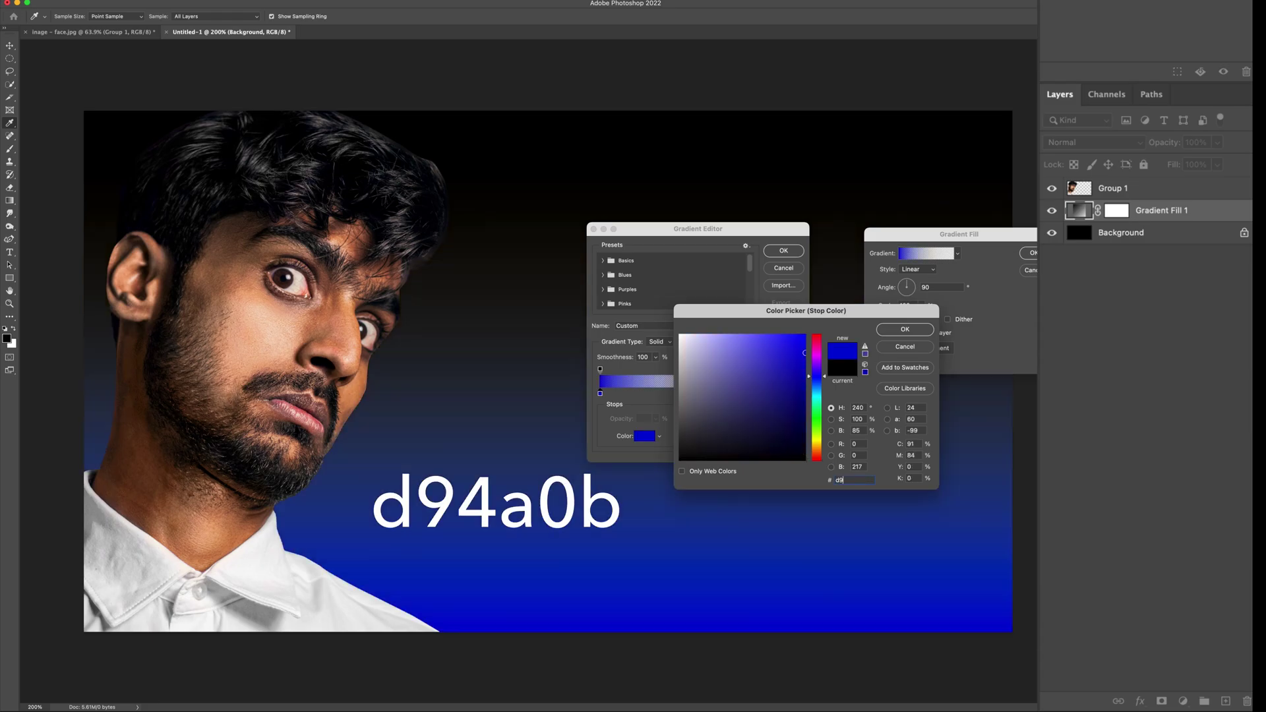
{"action": "type", "text": "4"}
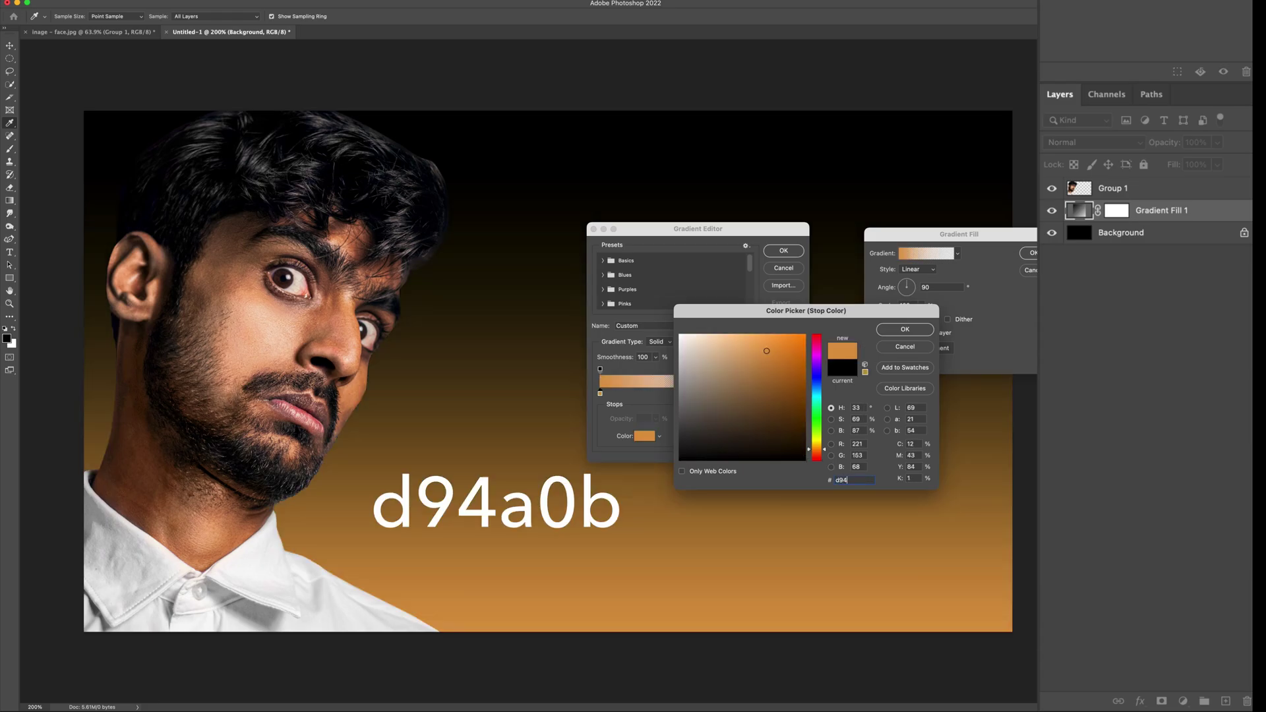
{"action": "type", "text": "a0"}
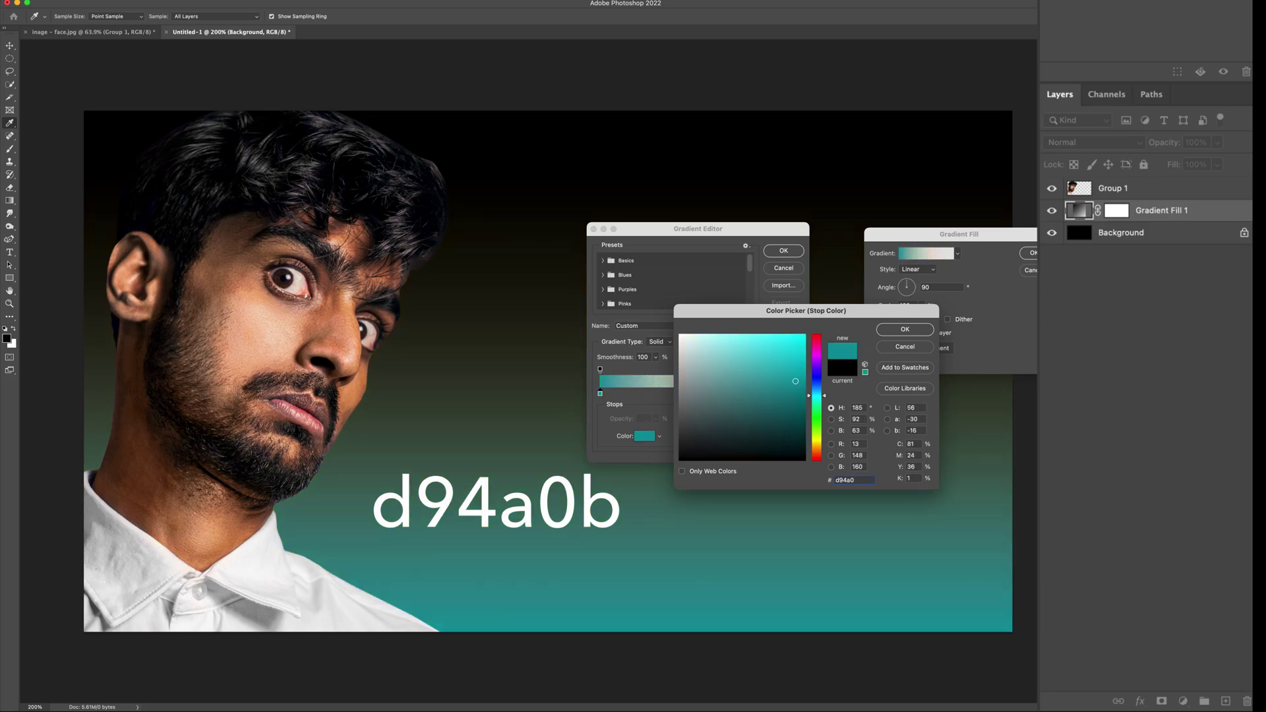
{"action": "type", "text": "b"}
{"action": "key", "text": "Return"}
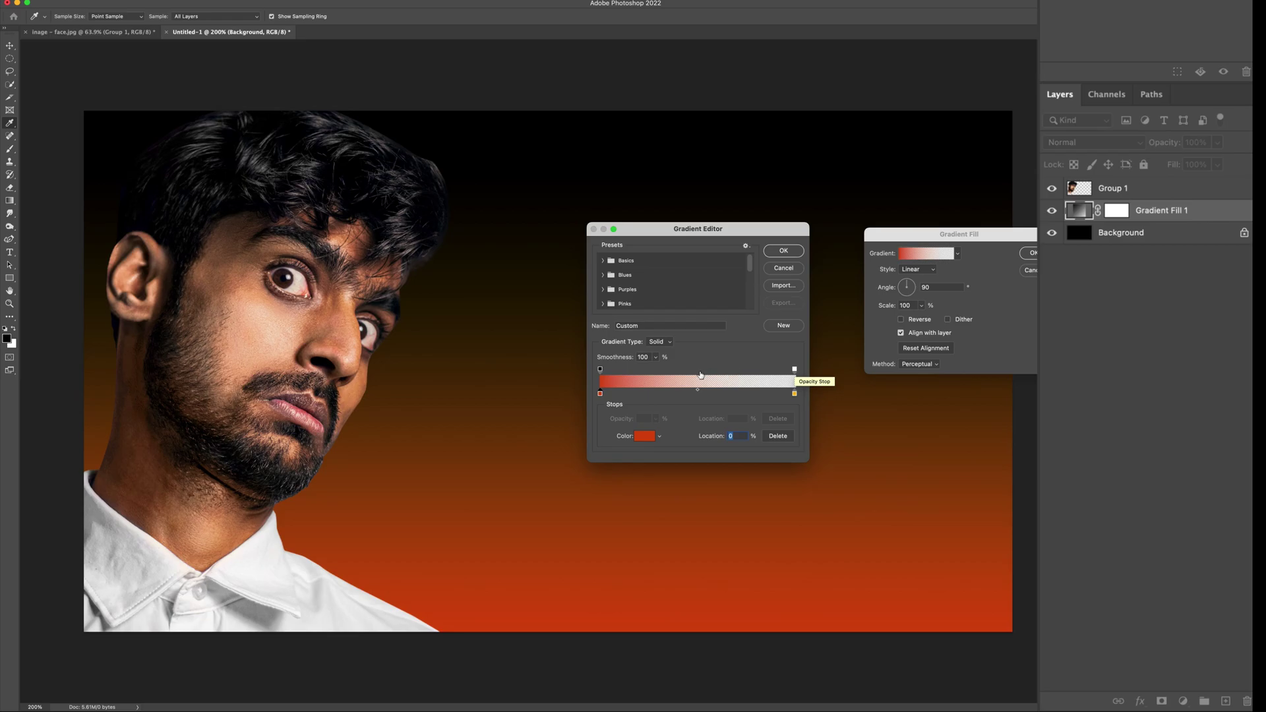
- Set the opacity of the gradient's stop at location 100% to 100% and accept the edited gradient
{"action": "left_click", "coordinate": [795, 371]}
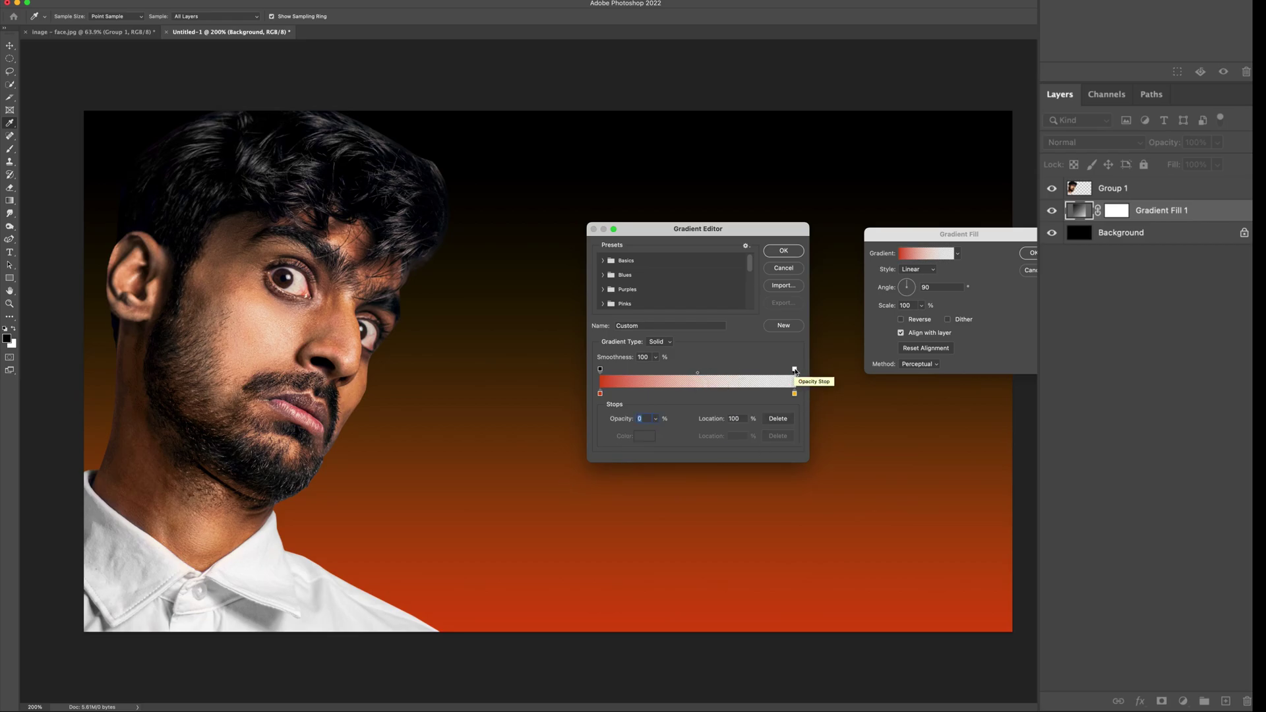
{"action": "left_click", "coordinate": [656, 419]}
{"action": "left_click_drag", "start_coordinate": [654, 432], "coordinate": [720, 438]}
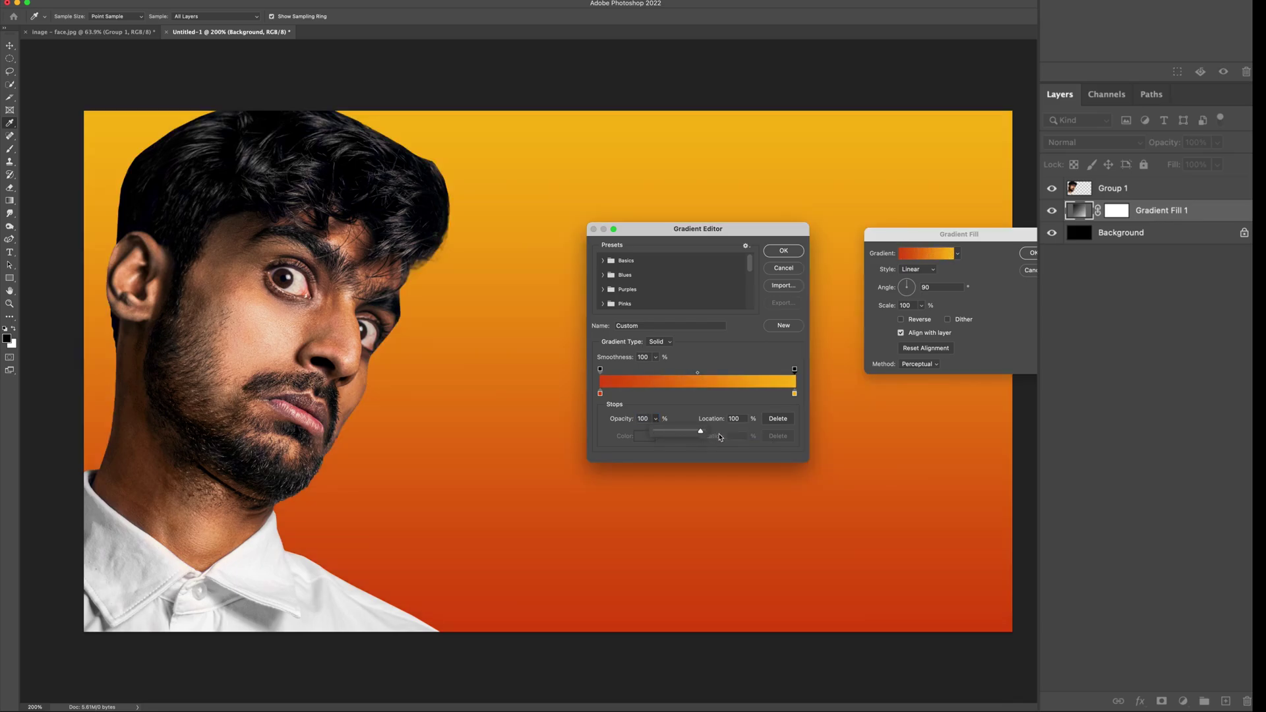
{"action": "left_click", "coordinate": [784, 252]}
- Change the gradient fill to a reversed Radial style and apply it
{"action": "left_click", "coordinate": [919, 270]}
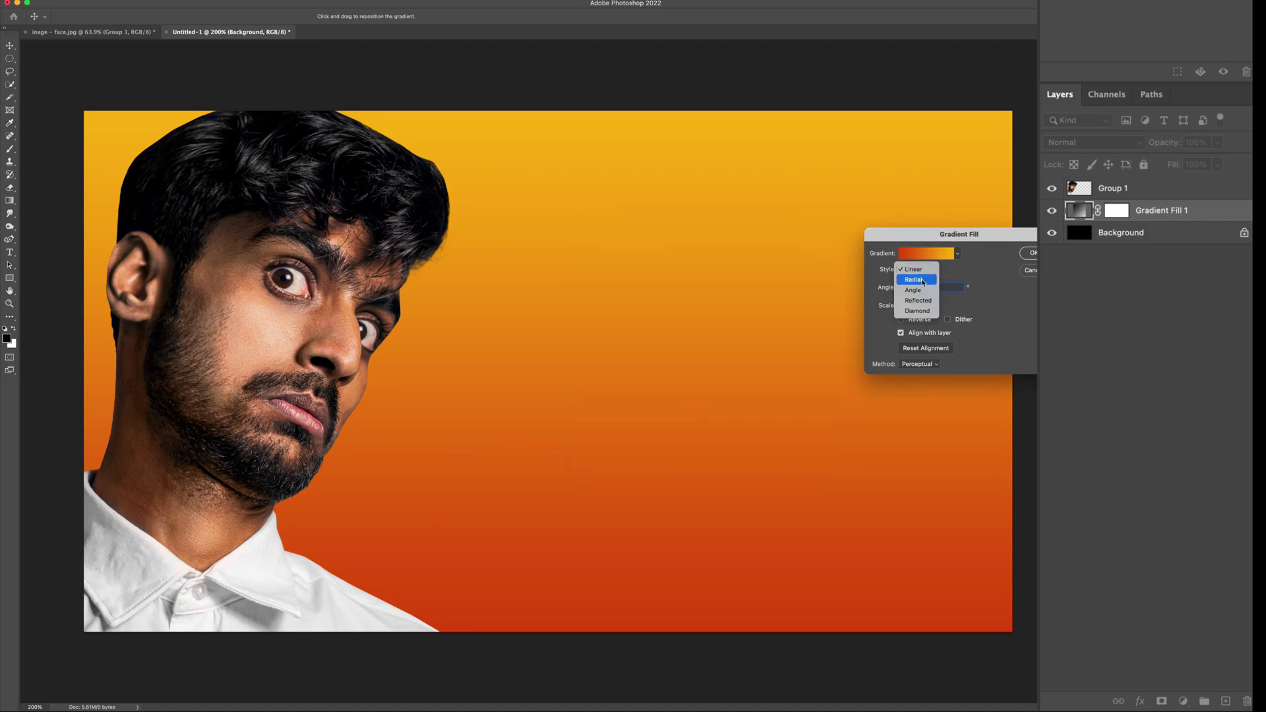
{"action": "left_click", "coordinate": [922, 279]}
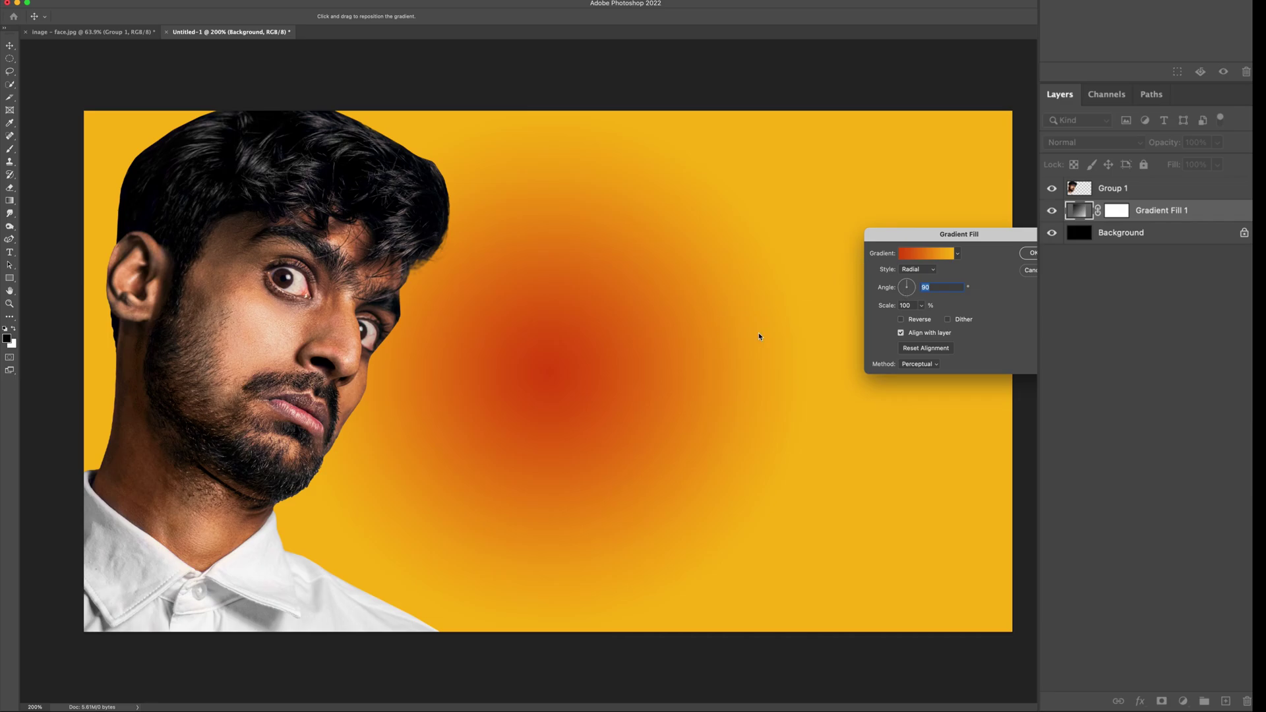
{"action": "left_click", "coordinate": [901, 321]}
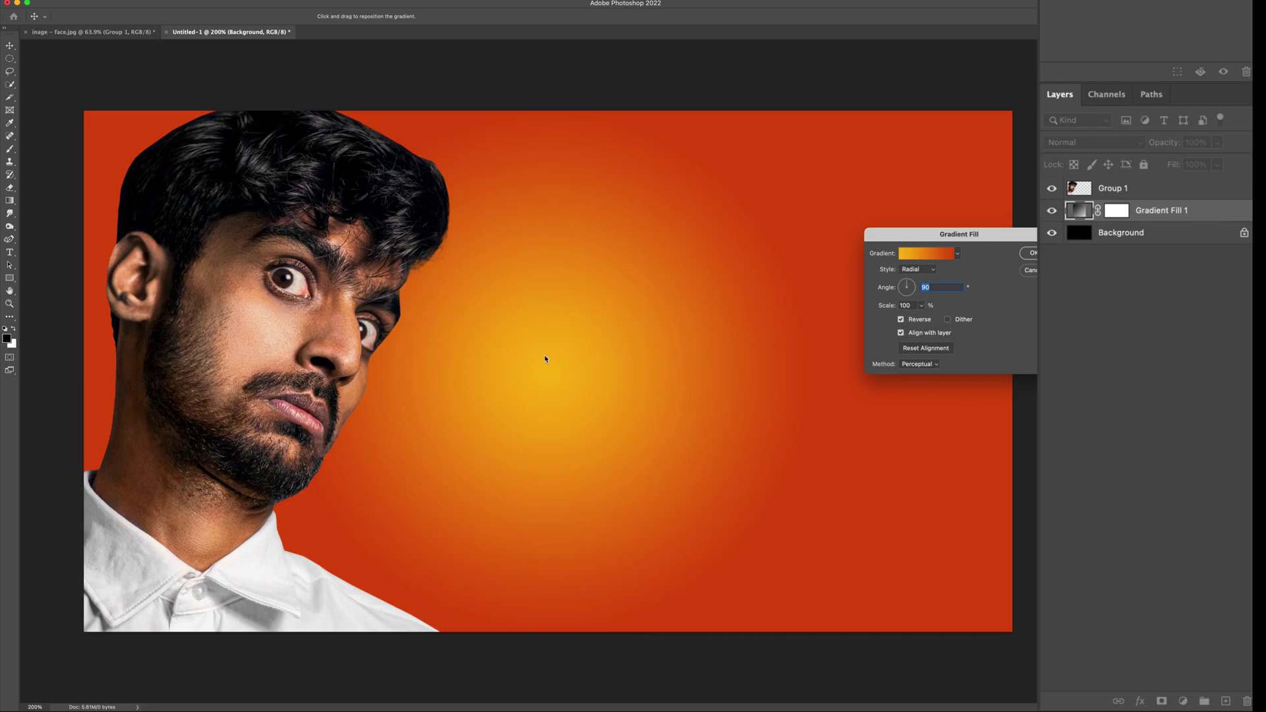
{"action": "left_click", "coordinate": [1031, 253]}
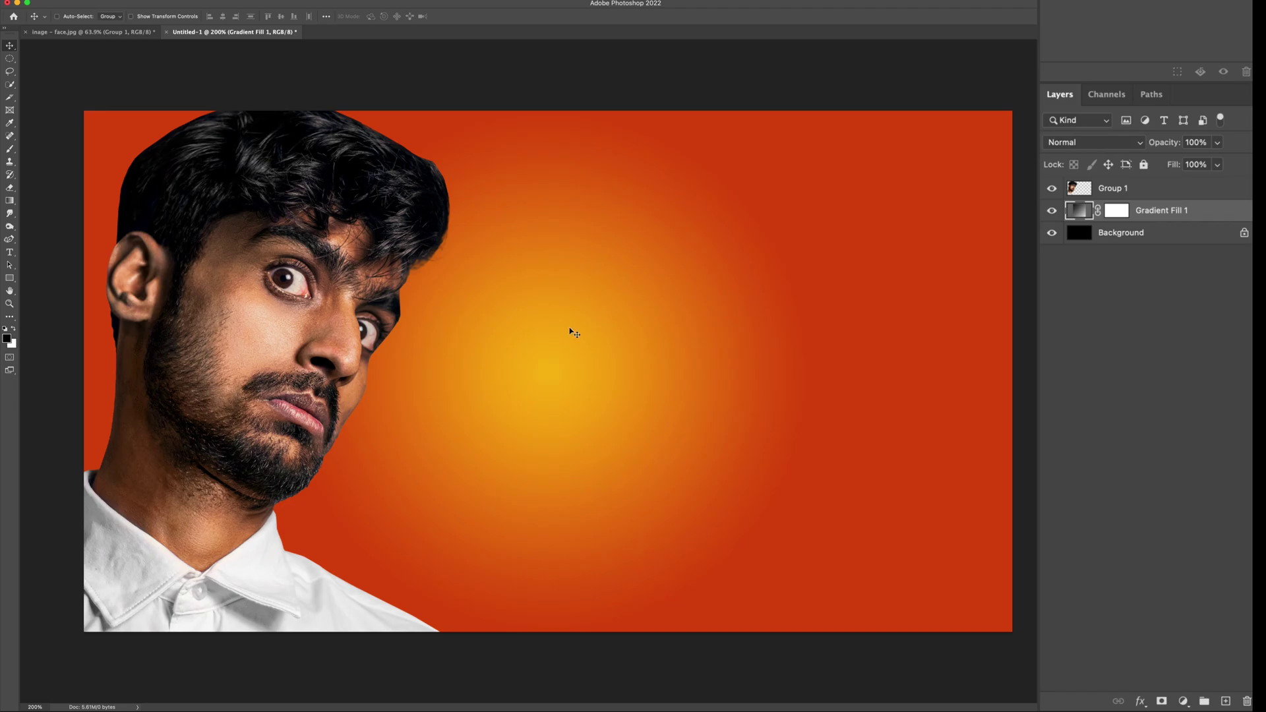
- Reopen the Gradient Fill 1 settings and shift the yellow glow's center up and right of the portrait
{"action": "left_click_drag", "start_coordinate": [636, 314], "coordinate": [673, 342]}
{"action": "left_click", "coordinate": [1077, 217]}
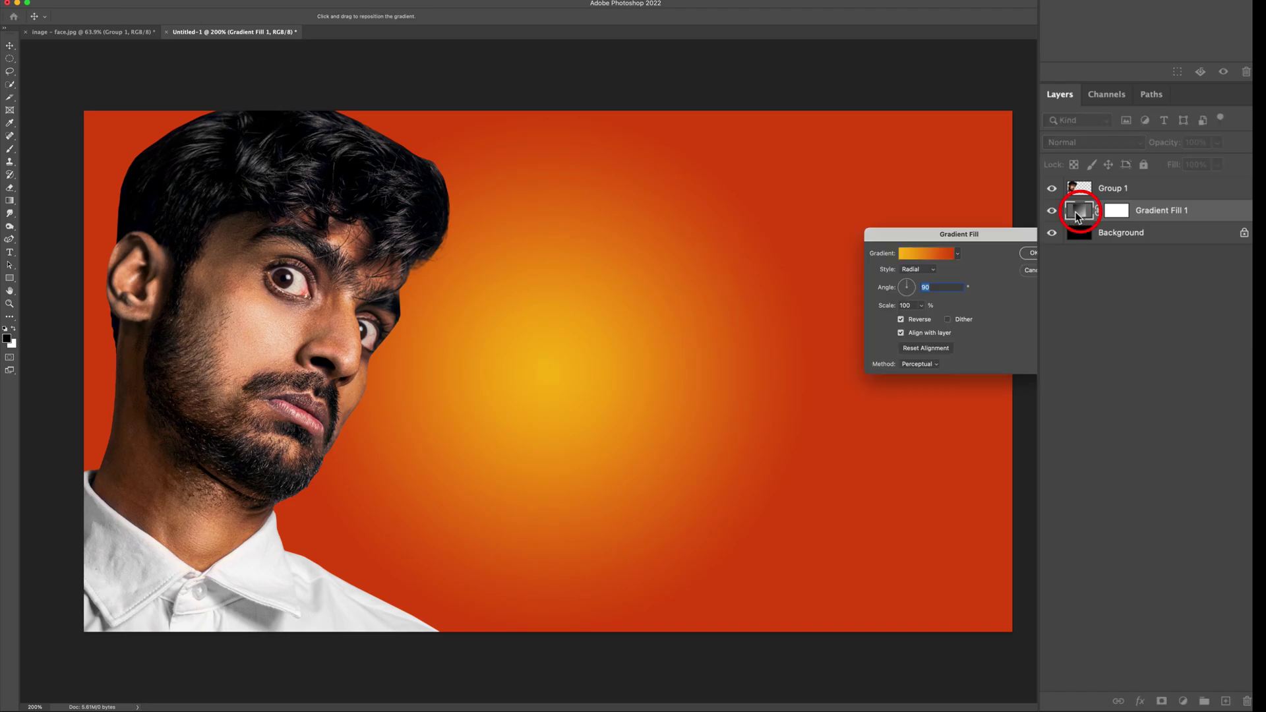
{"action": "left_click_drag", "start_coordinate": [540, 381], "coordinate": [716, 309]}
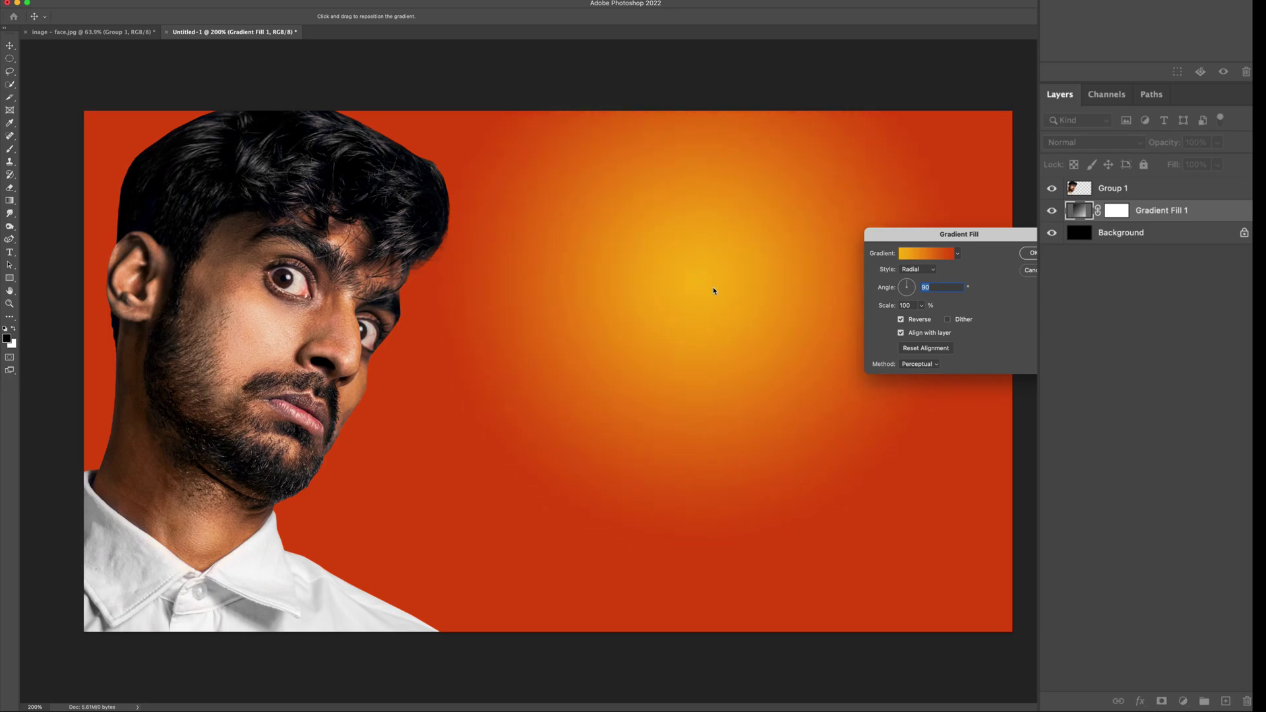
{"action": "key", "text": "Return"}
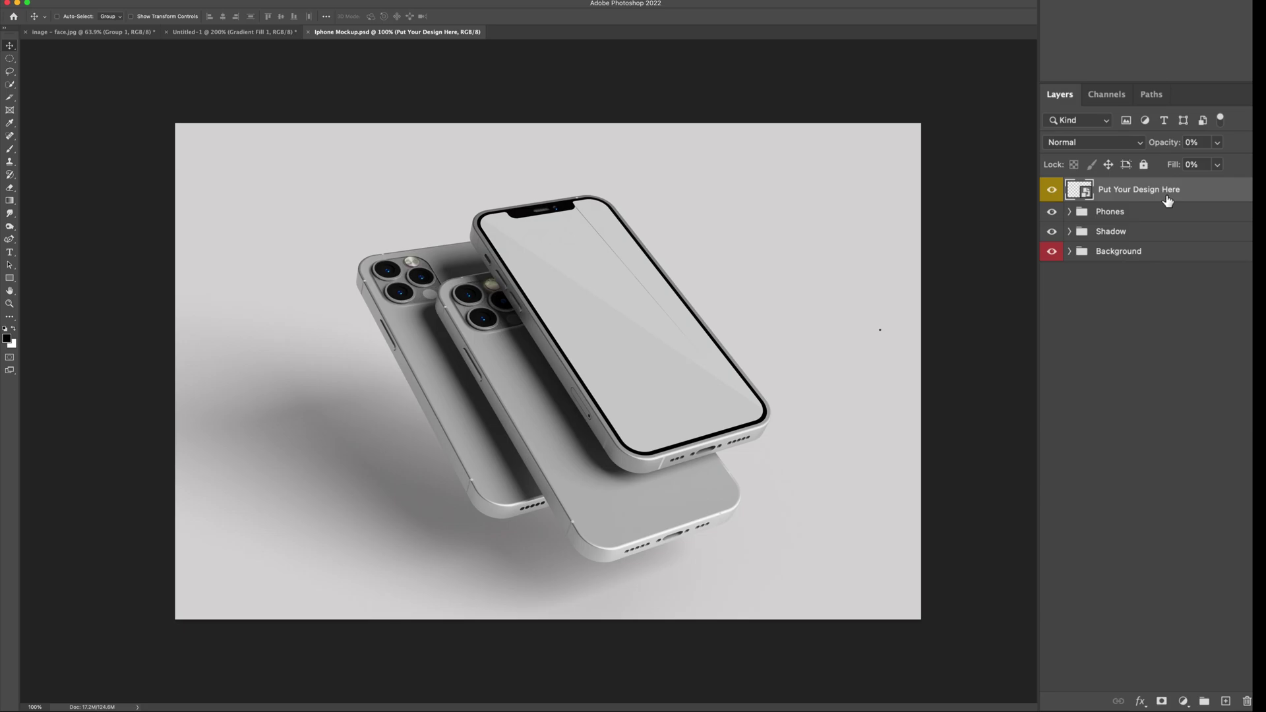
- Stretch the landscape photo to fill the Put Your Design Here smart object's canvas height, and save and close the smart object
{"action": "double_click", "coordinate": [1087, 196]}
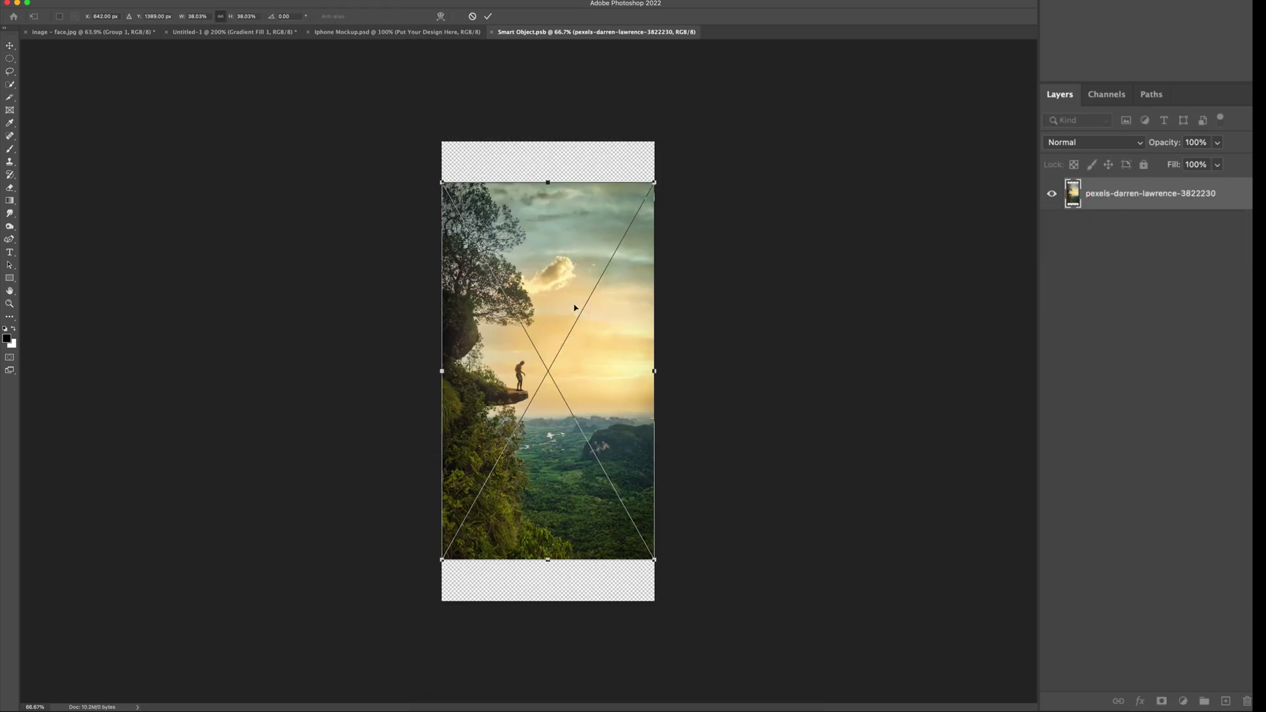
{"action": "left_click_drag", "start_coordinate": [547, 184], "coordinate": [547, 141]}
{"action": "left_click_drag", "start_coordinate": [548, 560], "coordinate": [551, 606]}
{"action": "key", "text": "Return"}
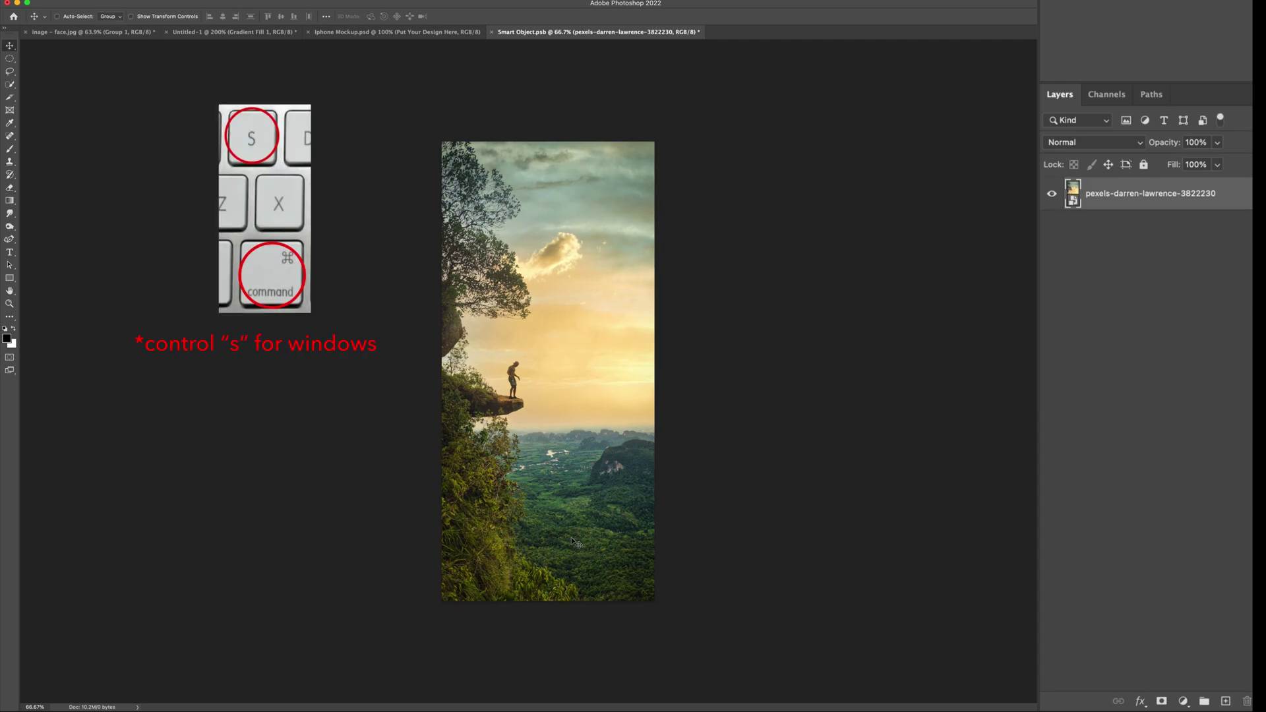
{"action": "key", "text": "super+s"}
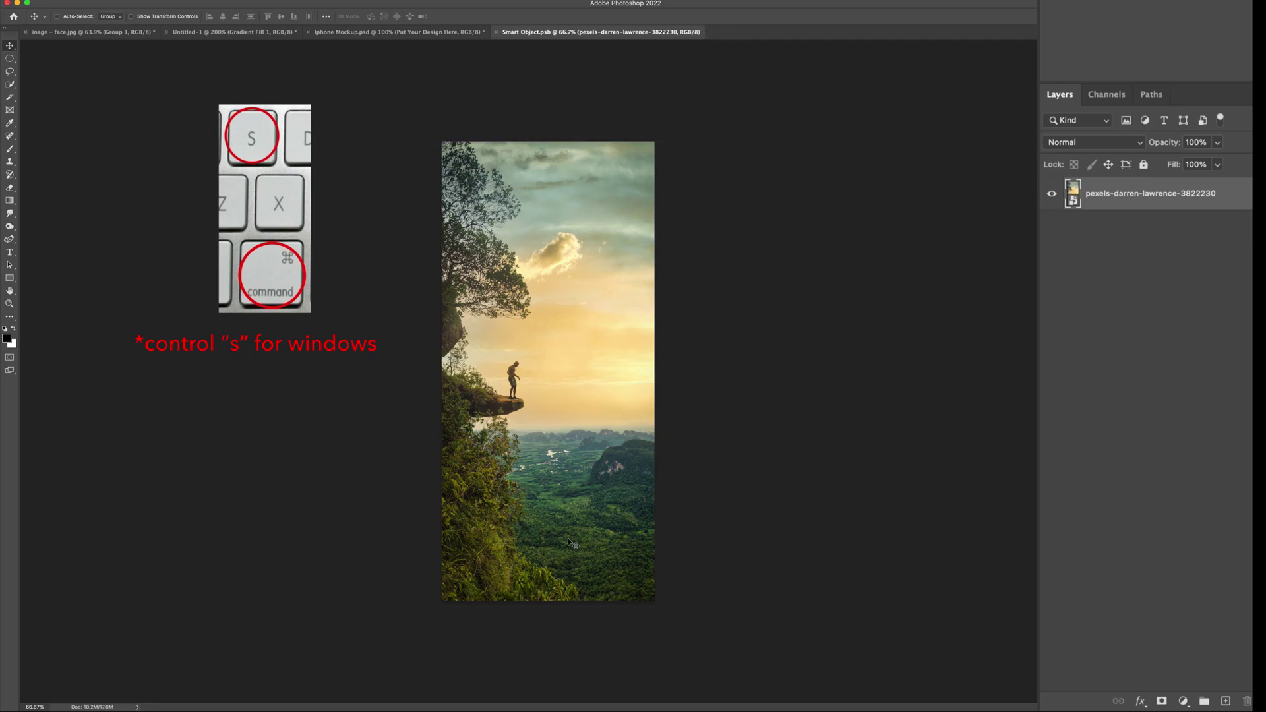
{"action": "left_click", "coordinate": [497, 33]}
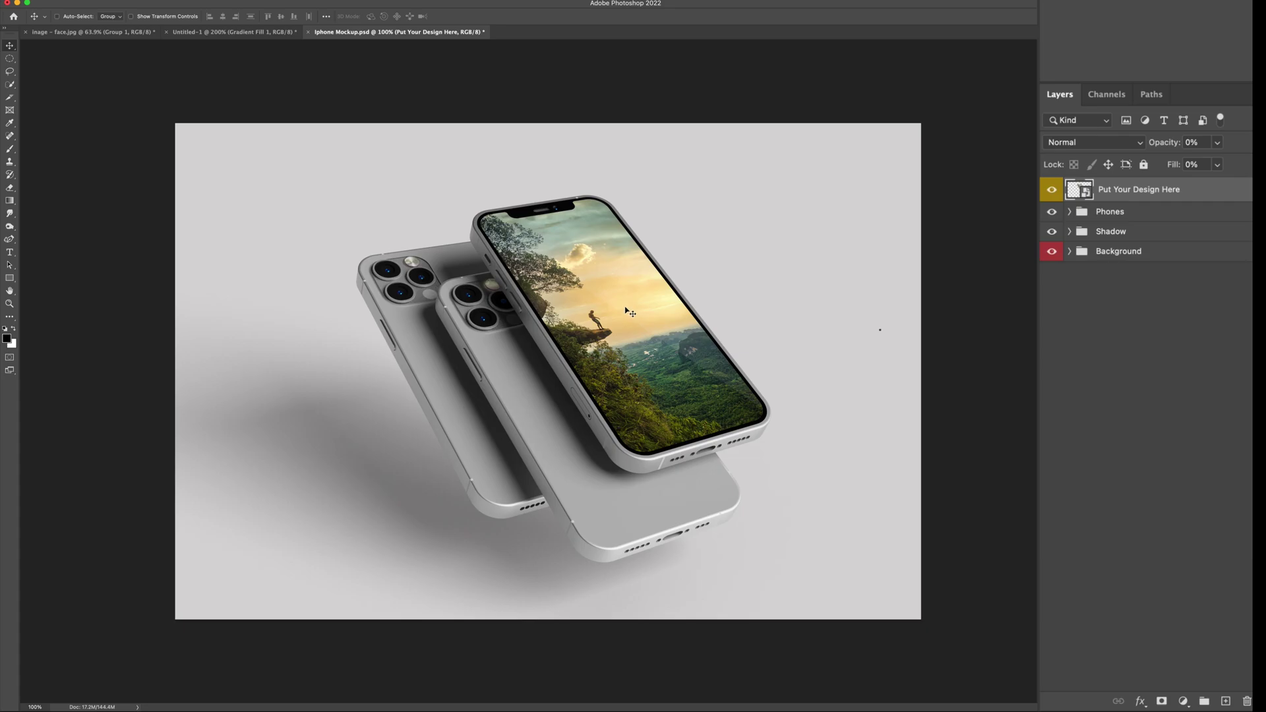
- Hide group 3 inside the Phones group of the iPhone mockup
{"action": "left_click", "coordinate": [1053, 214]}
{"action": "left_click", "coordinate": [1053, 213]}
{"action": "left_click", "coordinate": [1070, 212]}
{"action": "left_click", "coordinate": [1054, 272]}
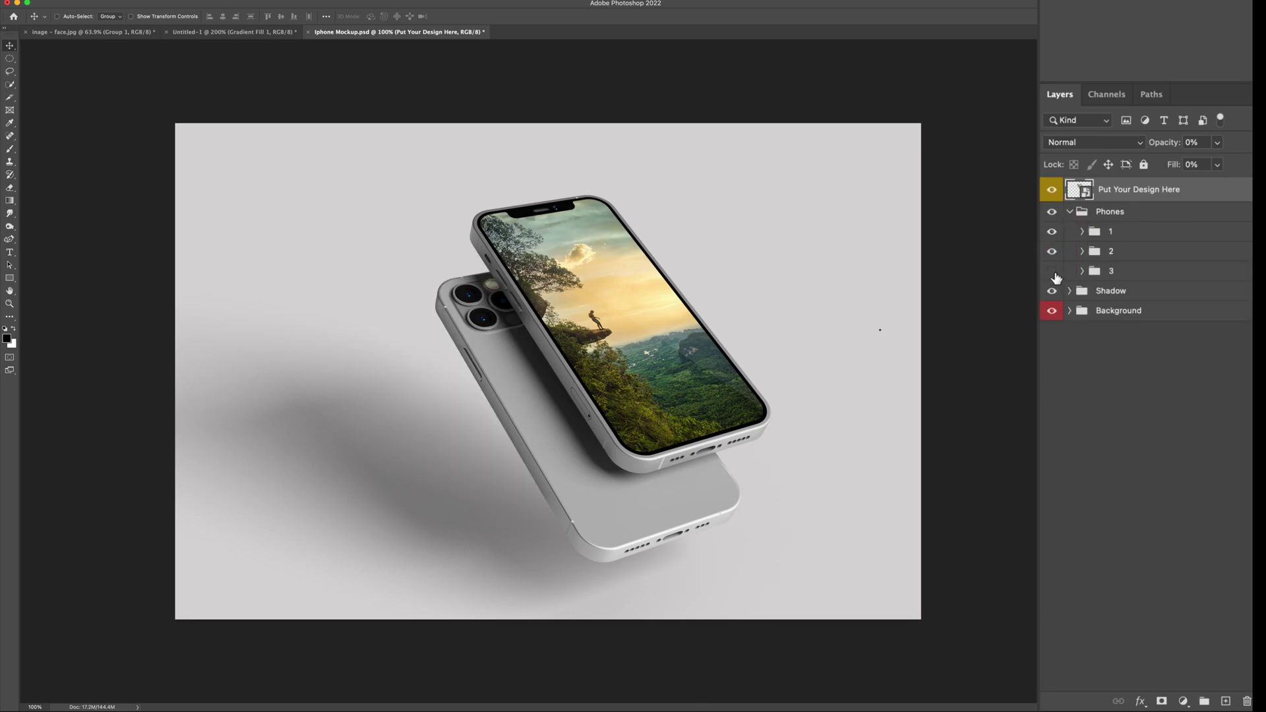
{"action": "left_click", "coordinate": [1070, 212]}
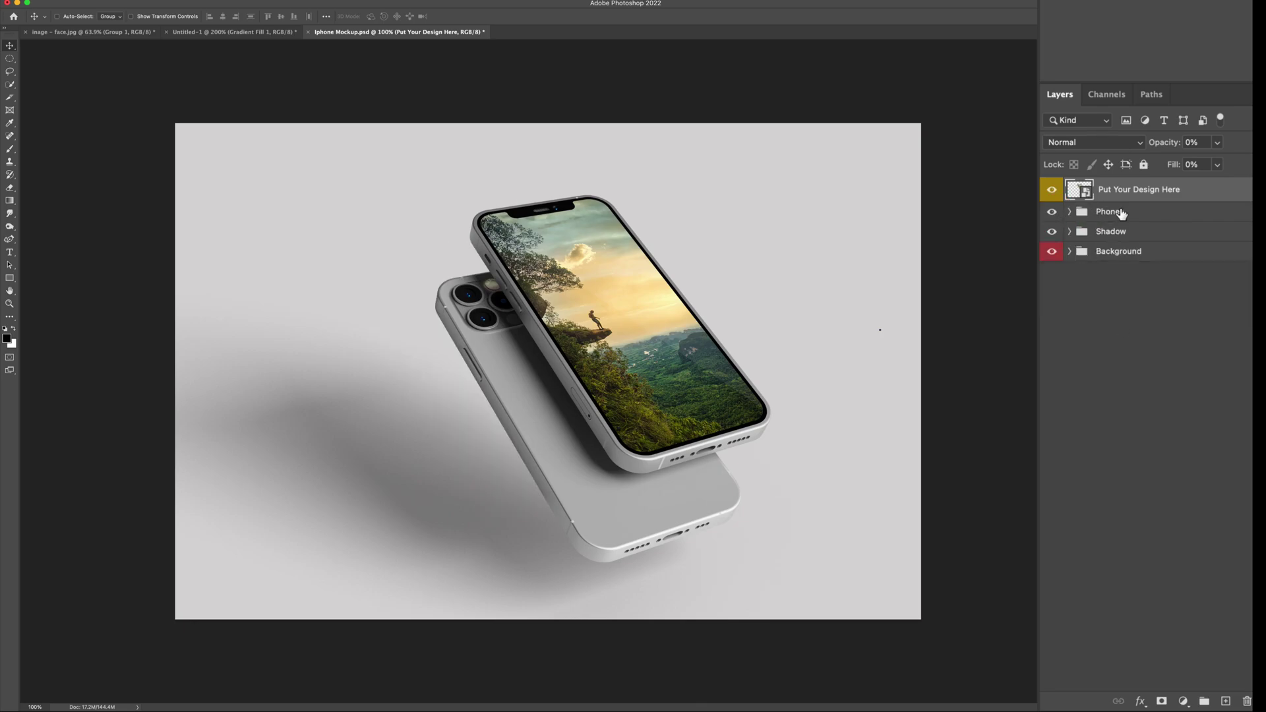
- Copy the Phones group into the Untitled-1 document and scale it down in the canvas's lower-right area
{"action": "left_click", "coordinate": [1139, 213]}
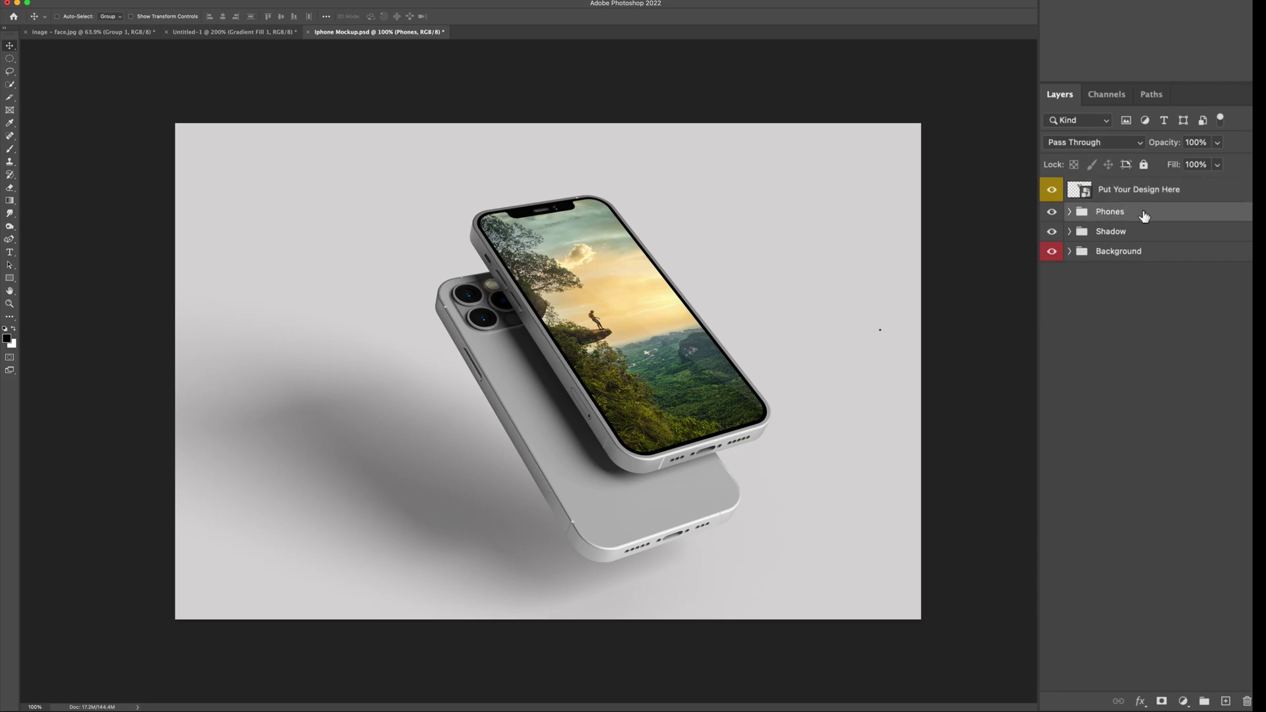
{"action": "left_click_drag", "start_coordinate": [627, 312], "coordinate": [234, 22]}
{"action": "left_click", "coordinate": [232, 32]}
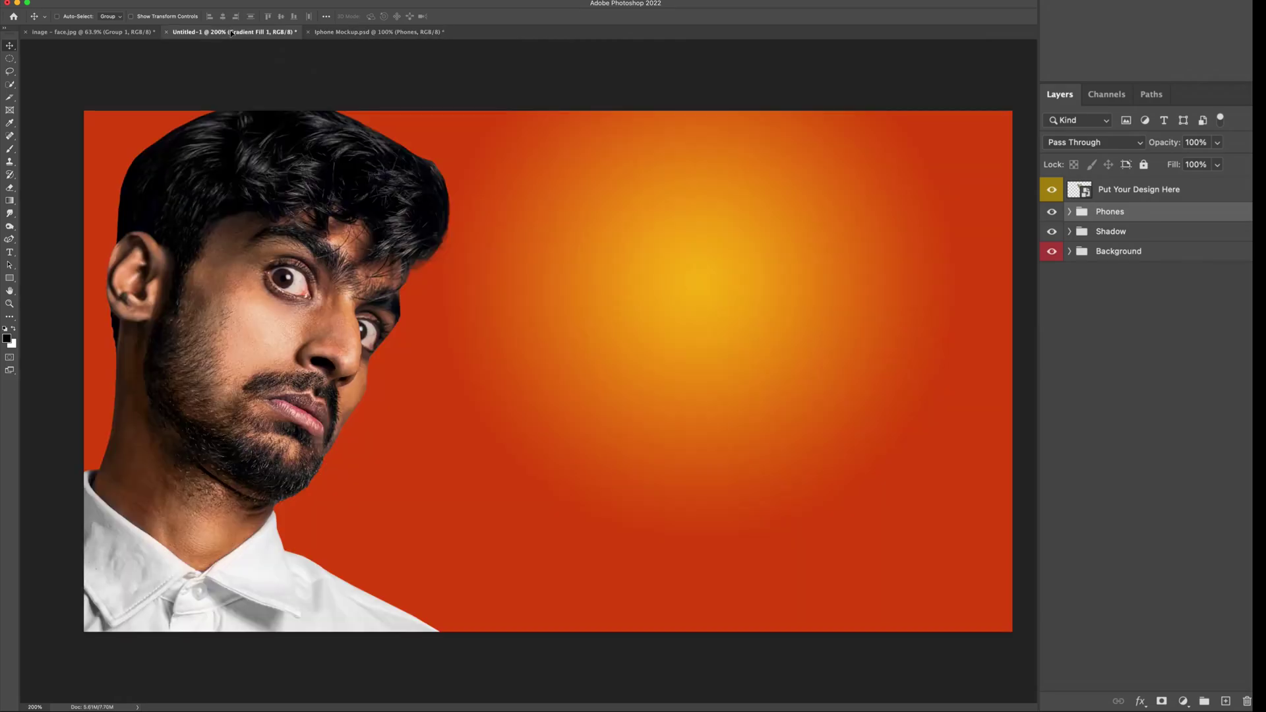
{"action": "left_click_drag", "start_coordinate": [667, 419], "coordinate": [775, 563]}
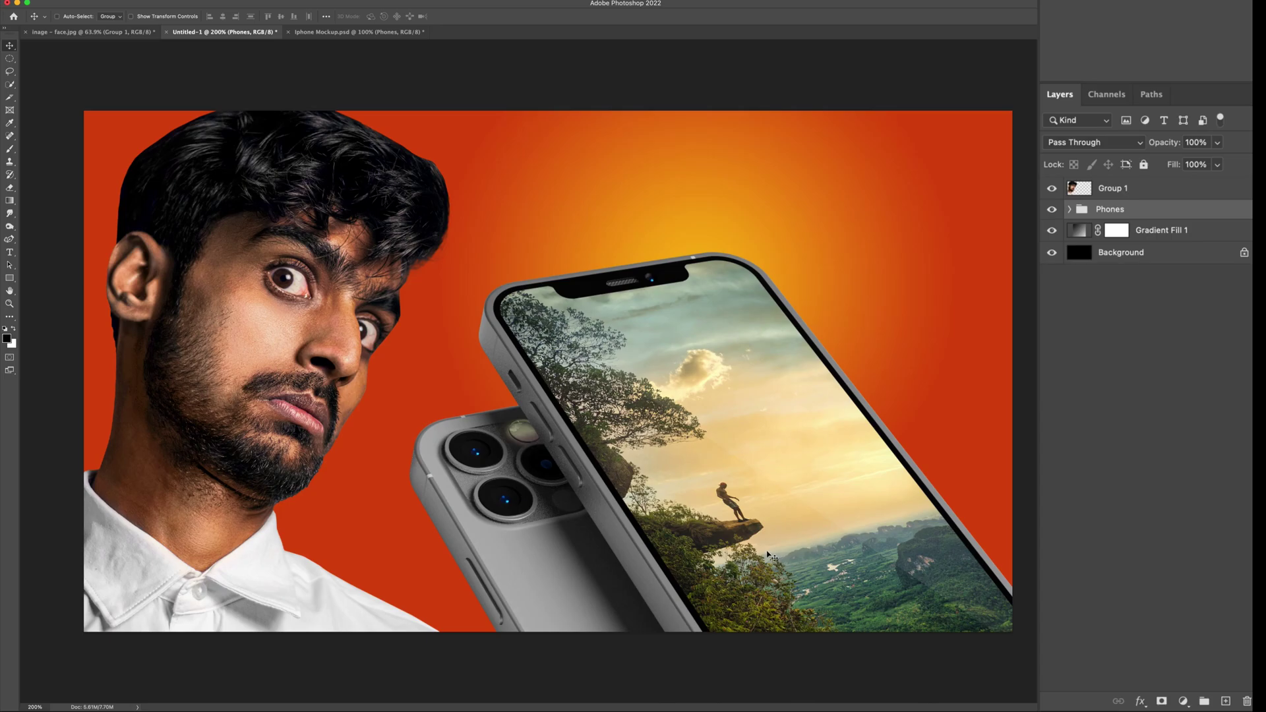
{"action": "key", "text": "ctrl+z"}
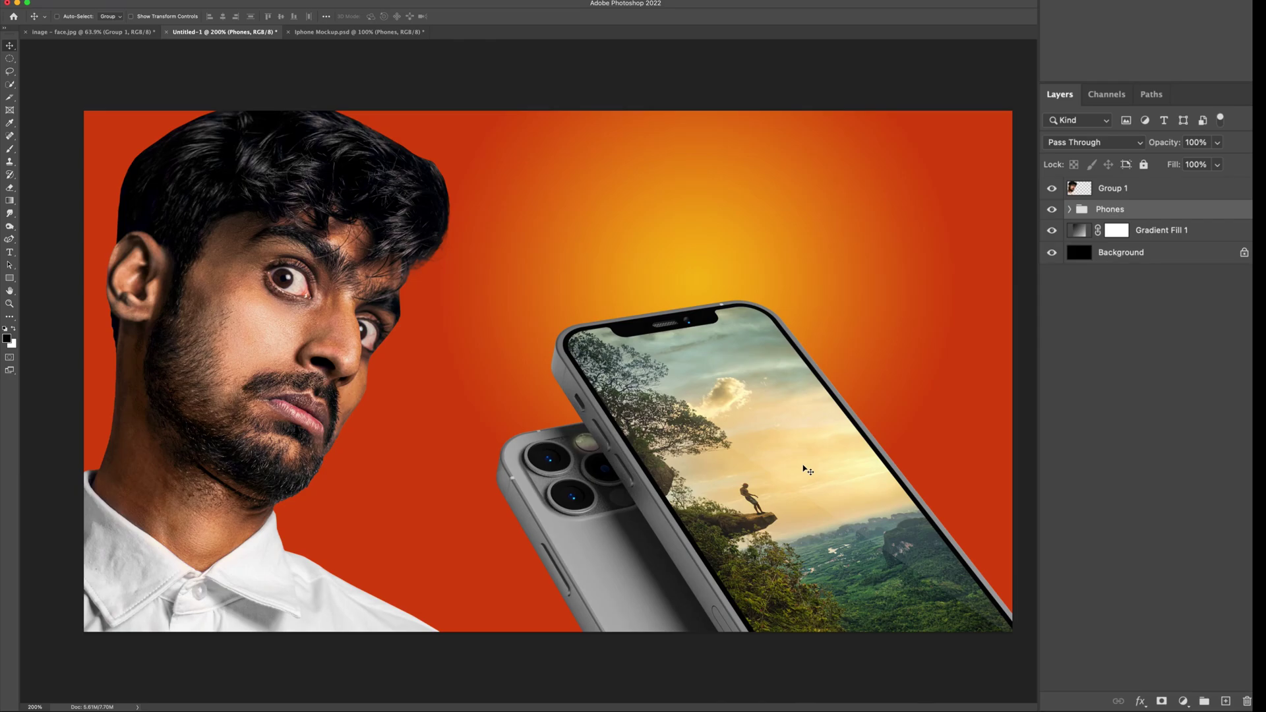
- Add a new layer above Gradient Fill 1 and paint one black spot on it with a large Soft Round brush
{"action": "left_click", "coordinate": [1198, 237]}
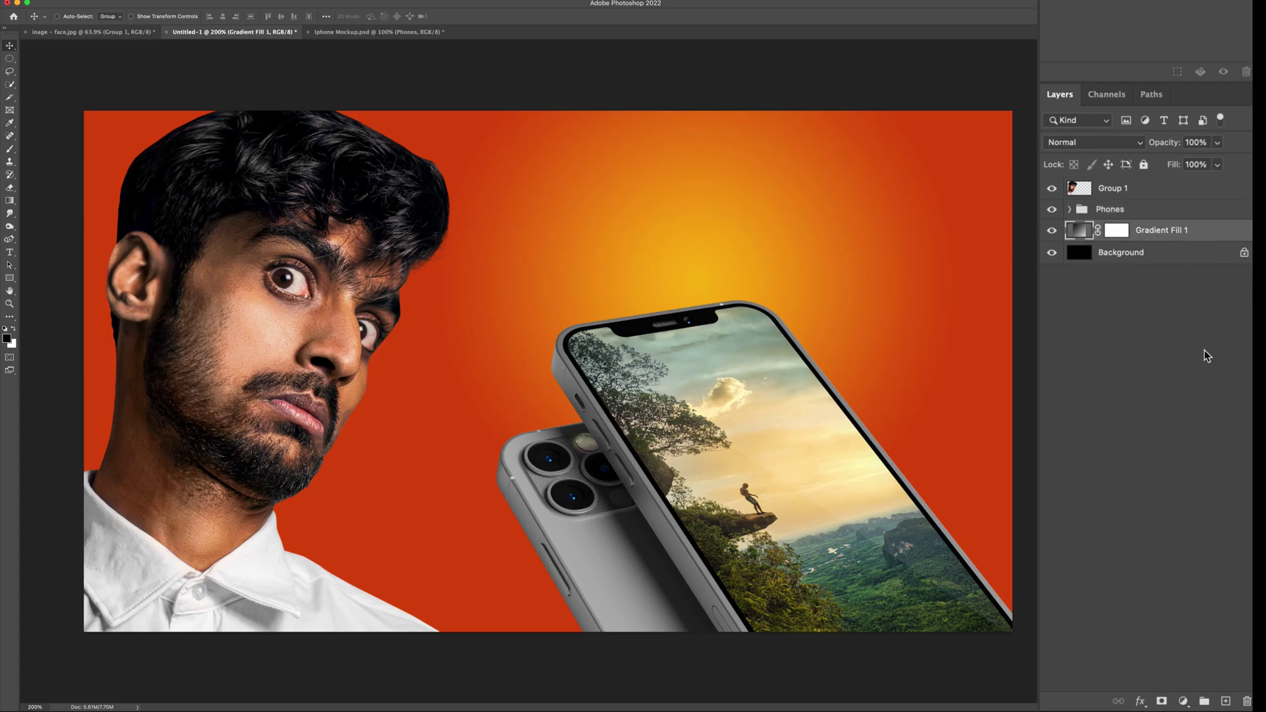
{"action": "left_click", "coordinate": [1227, 702]}
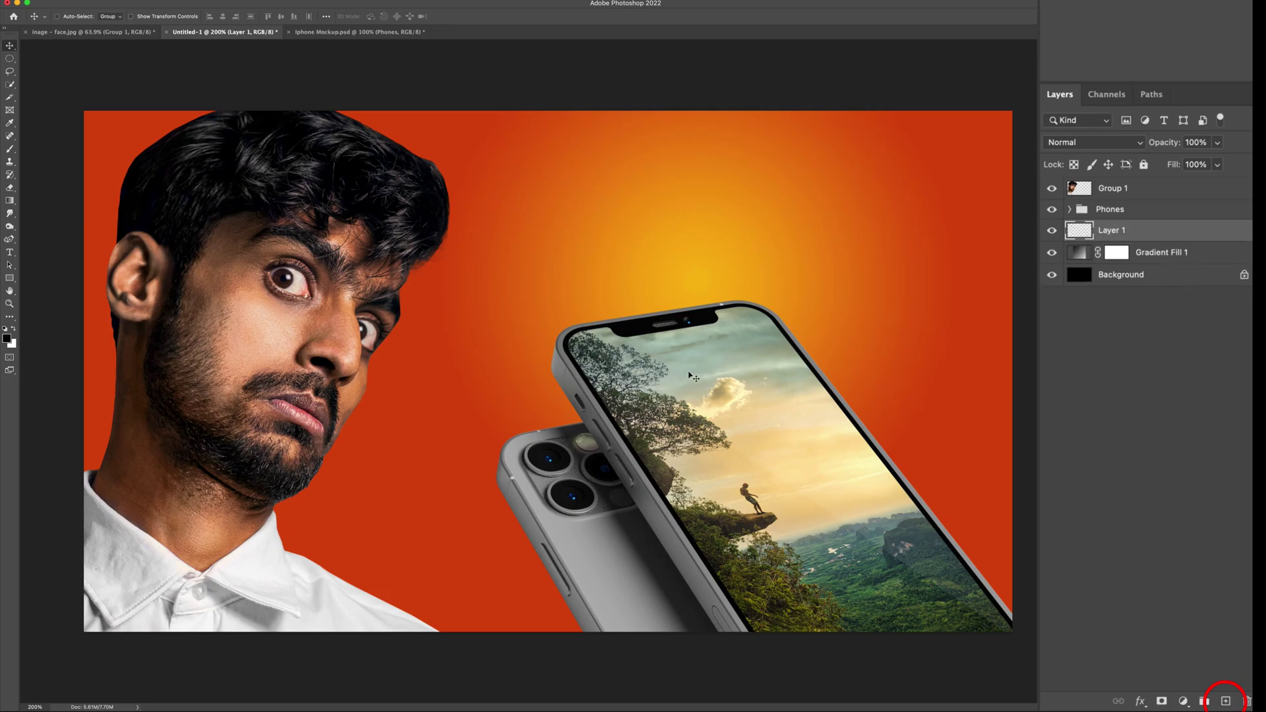
{"action": "left_click", "coordinate": [11, 150]}
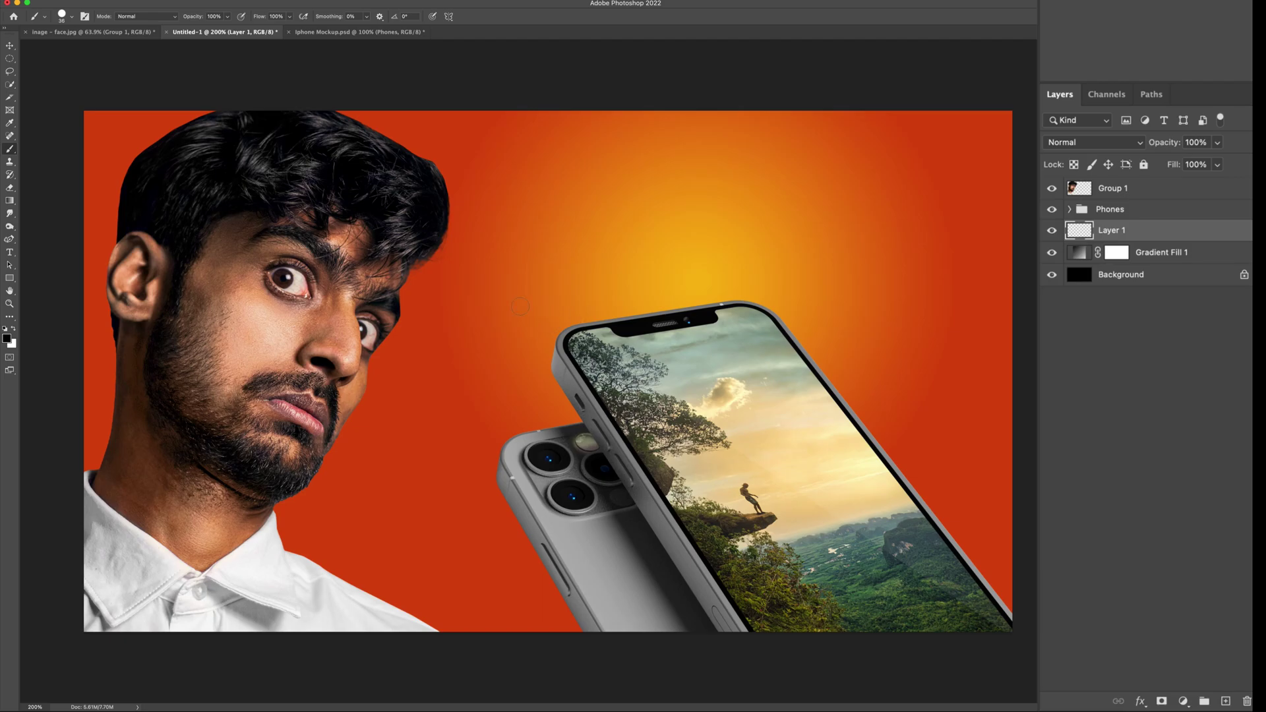
{"action": "left_click_drag", "start_coordinate": [488, 321], "coordinate": [594, 326]}
{"action": "right_click", "coordinate": [561, 333]}
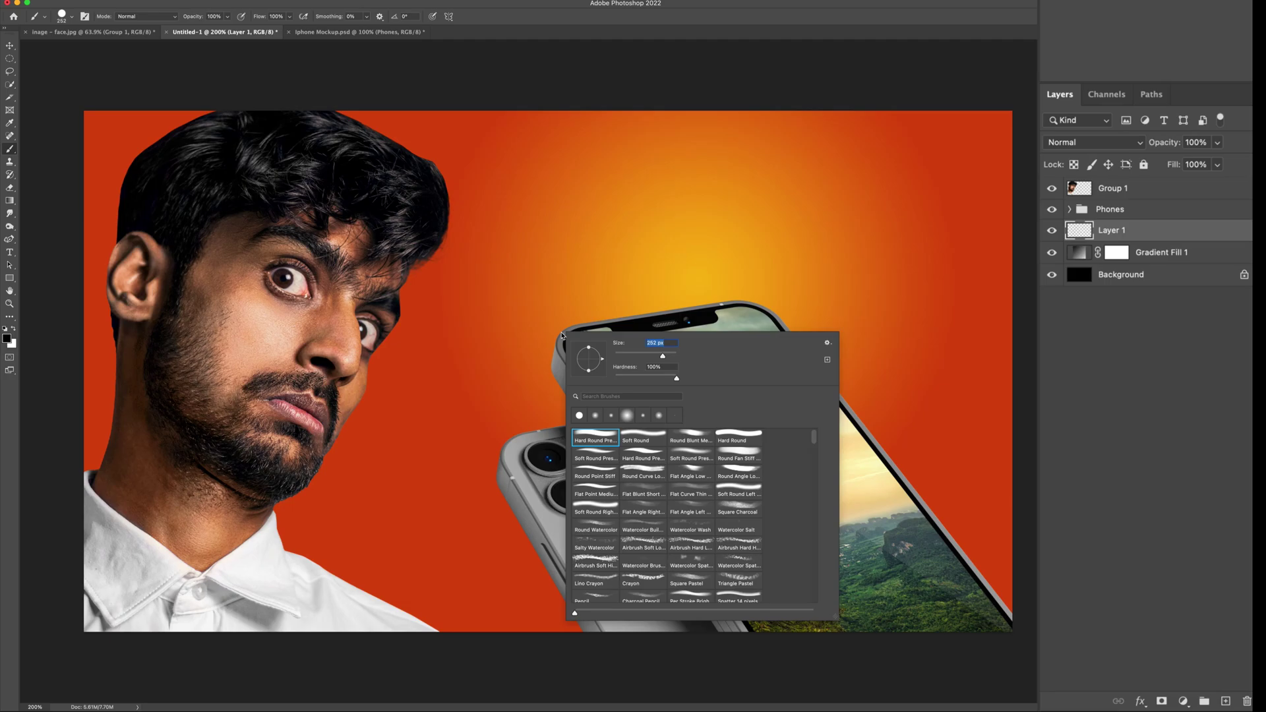
{"action": "left_click", "coordinate": [657, 439]}
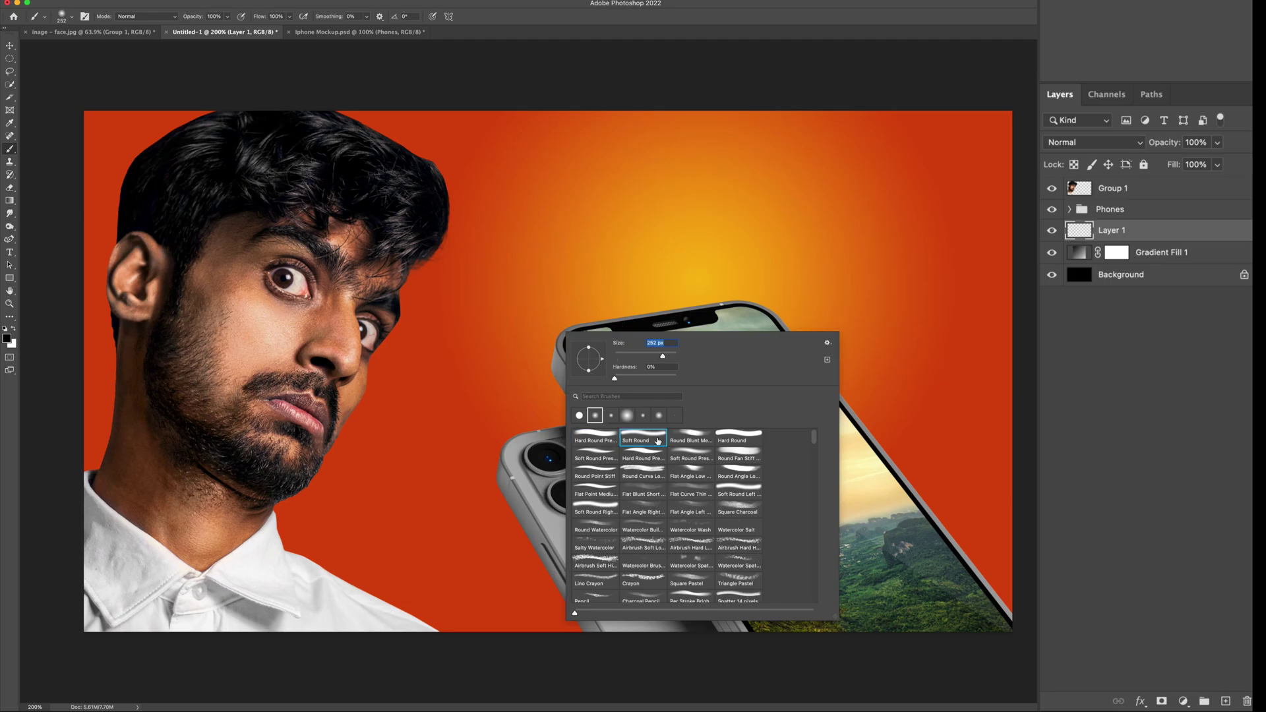
{"action": "left_click_drag", "start_coordinate": [485, 340], "coordinate": [524, 343]}
{"action": "left_click", "coordinate": [526, 342]}
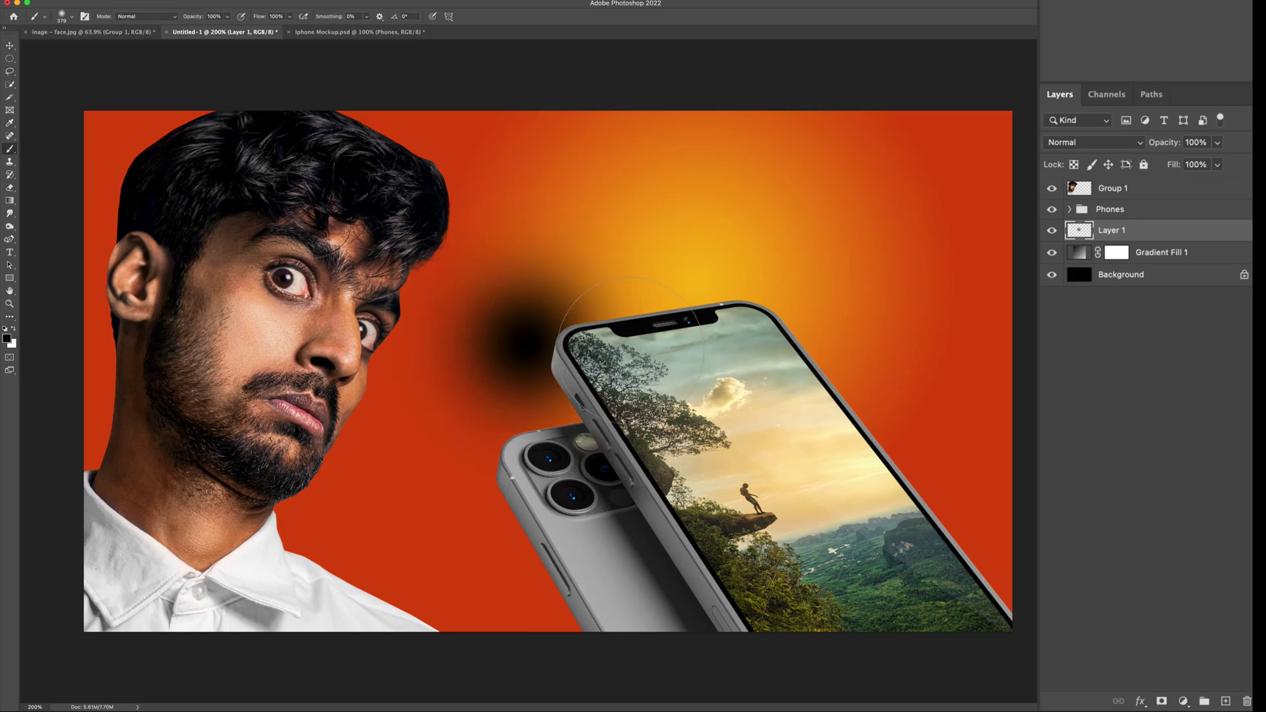
- Stretch and rotate the black spot on Layer 1 and place it behind the phones as their shadow
{"action": "key", "text": "v"}
{"action": "key", "text": "super+t"}
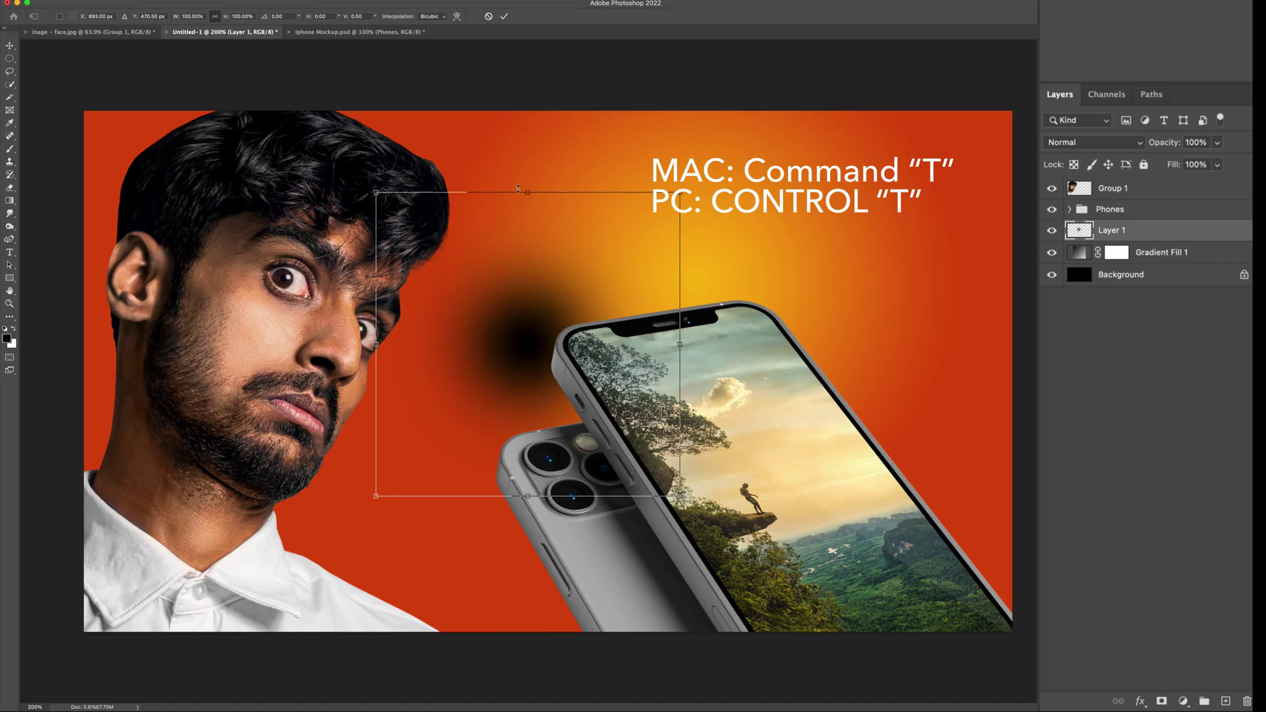
{"action": "left_click_drag", "start_coordinate": [518, 190], "coordinate": [527, 37]}
{"action": "left_click_drag", "start_coordinate": [724, 327], "coordinate": [697, 197]}
{"action": "left_click_drag", "start_coordinate": [610, 243], "coordinate": [626, 559]}
{"action": "left_click_drag", "start_coordinate": [666, 480], "coordinate": [653, 564]}
{"action": "key", "text": "Return"}
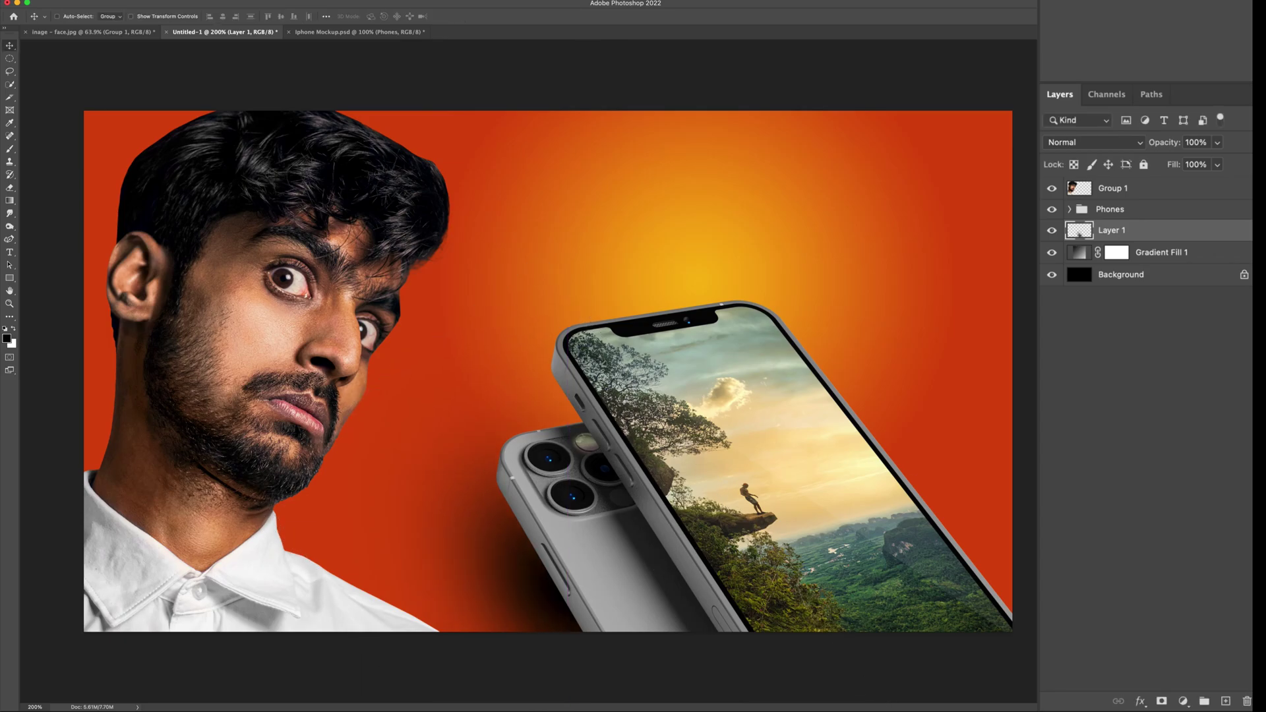
- Lower the opacity of the shadow layer, Layer 1, to 82%
{"action": "left_click", "coordinate": [1217, 143]}
{"action": "left_click_drag", "start_coordinate": [1220, 163], "coordinate": [1205, 165]}
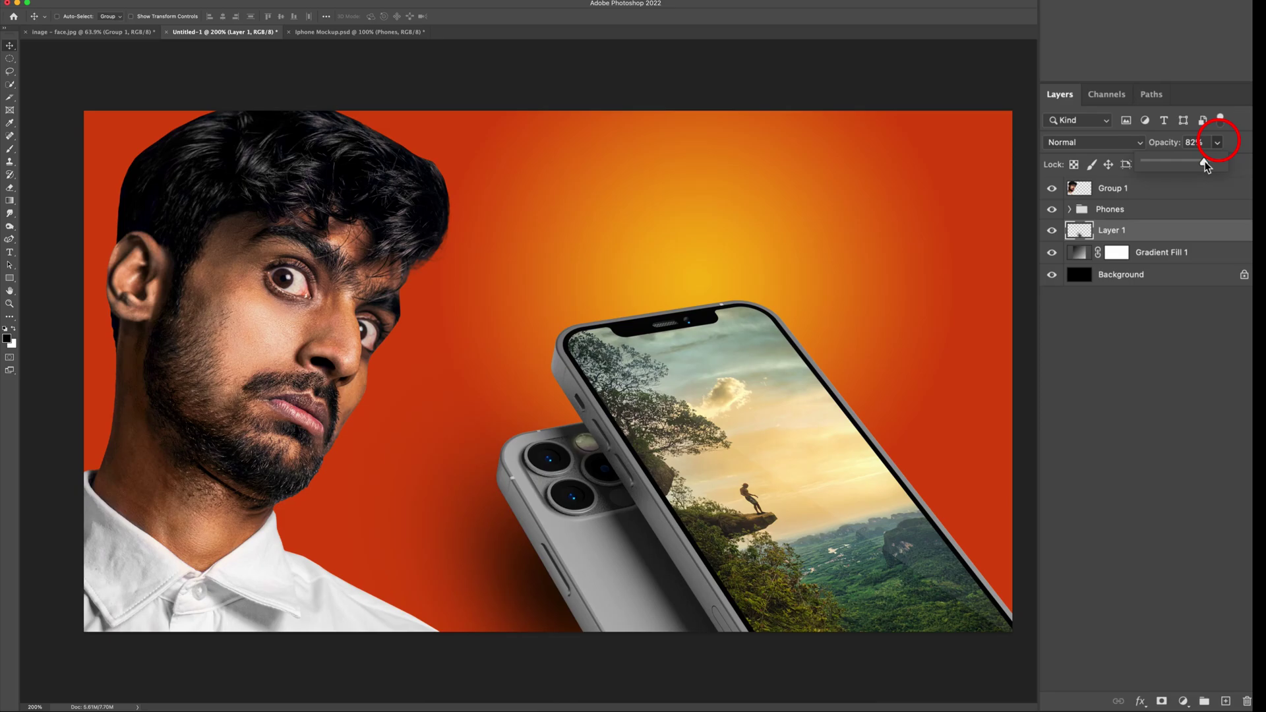
{"action": "left_click", "coordinate": [1155, 242]}
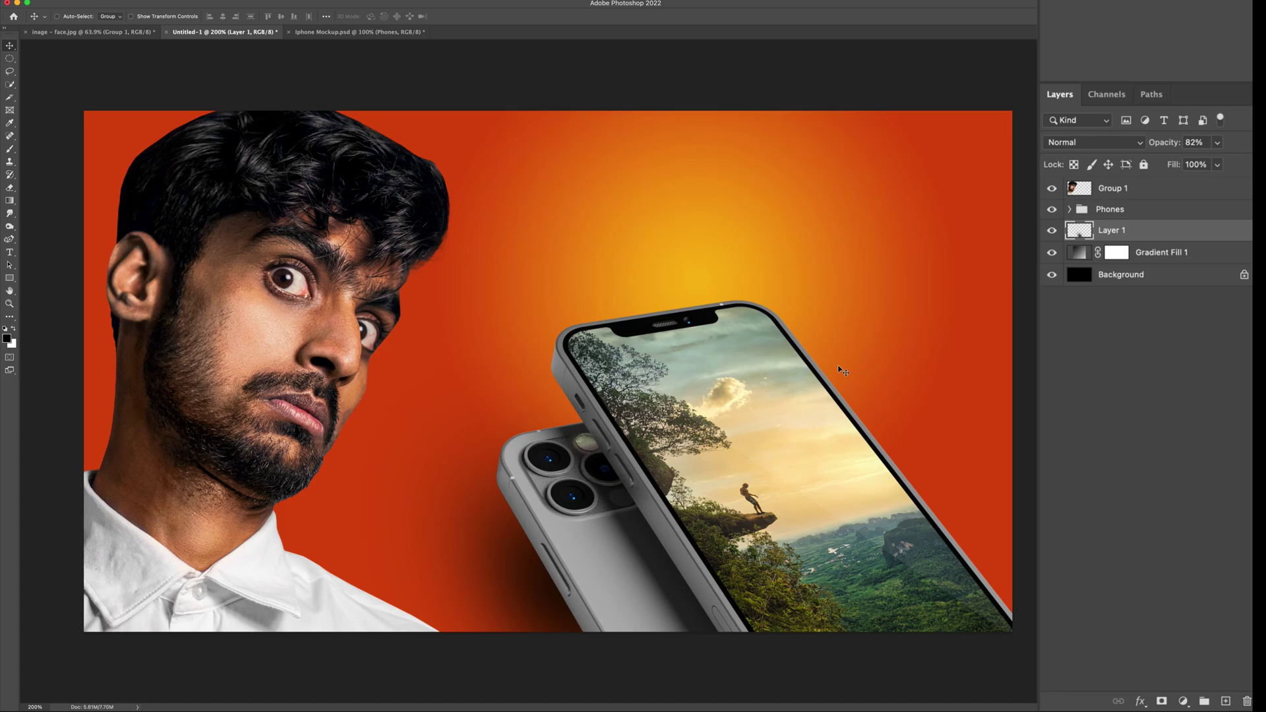
- Place the pointing-in-the-air photo at about 30% scale, rotated about 32°, and move its layer above Group 1
{"action": "left_click_drag", "start_coordinate": [843, 372], "coordinate": [446, 290]}
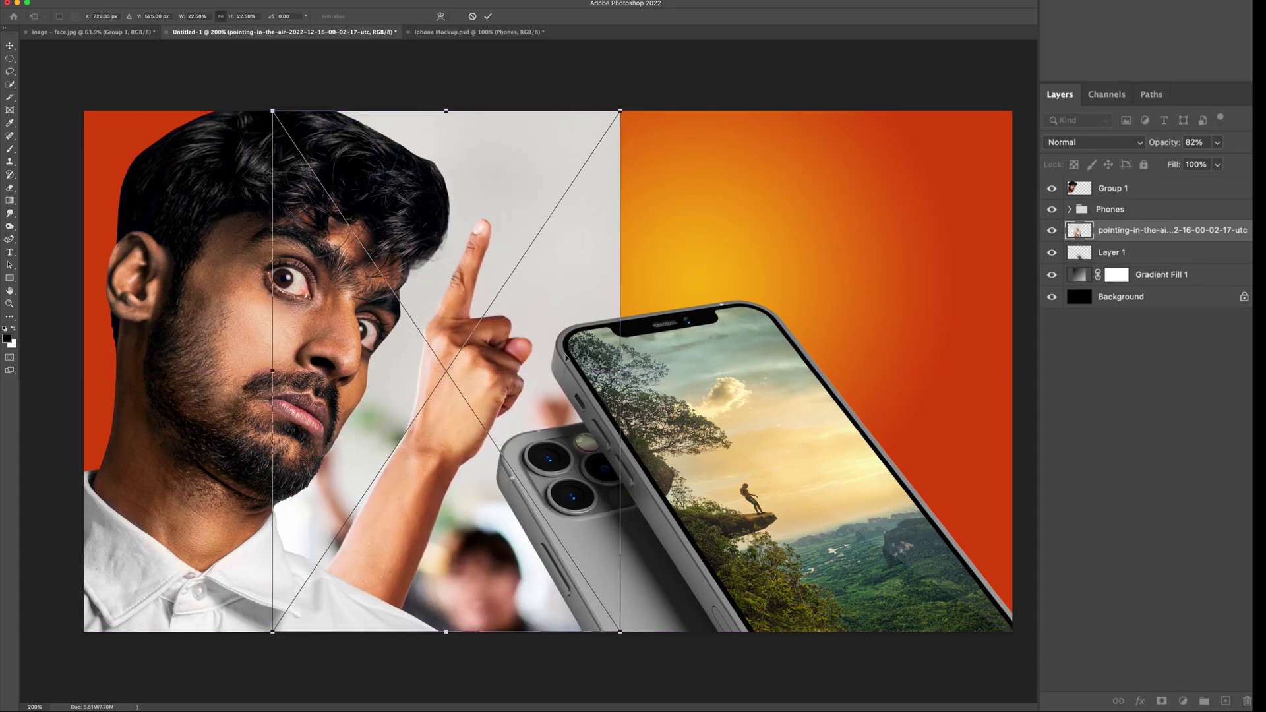
{"action": "left_click_drag", "start_coordinate": [622, 371], "coordinate": [742, 371]}
{"action": "left_click_drag", "start_coordinate": [767, 323], "coordinate": [746, 425]}
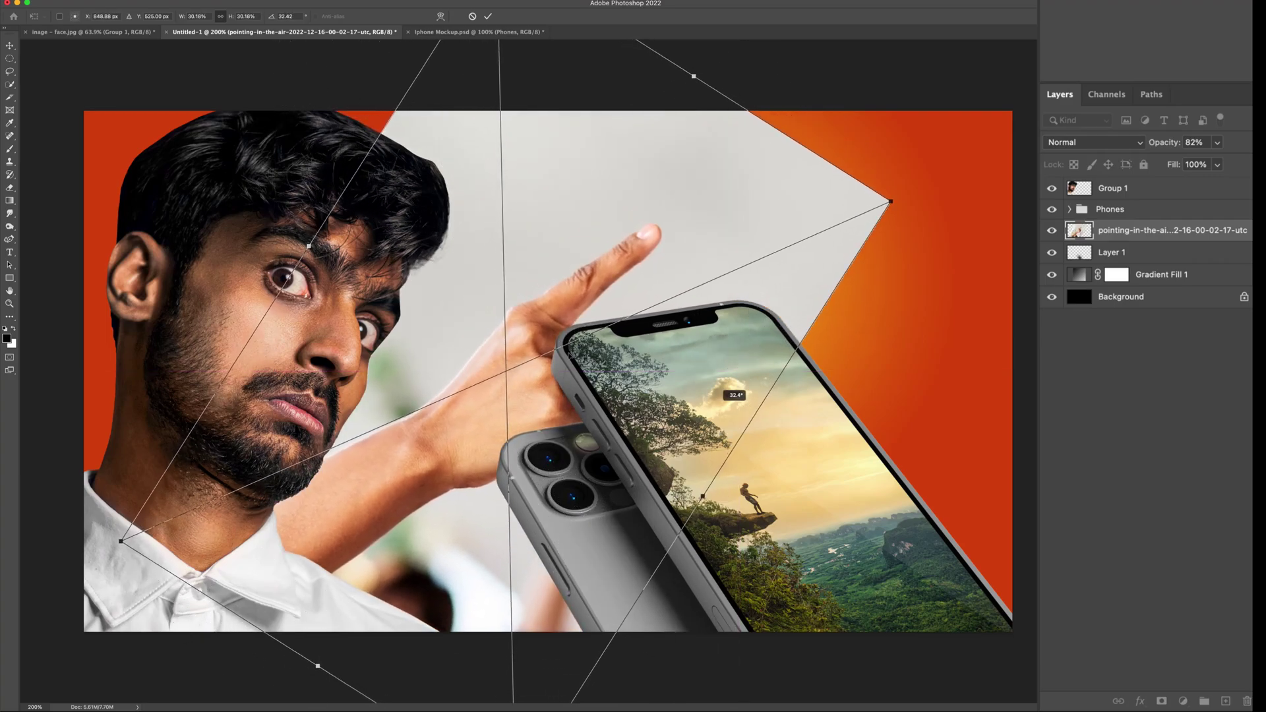
{"action": "key", "text": "Return"}
{"action": "left_click_drag", "start_coordinate": [500, 370], "coordinate": [573, 320]}
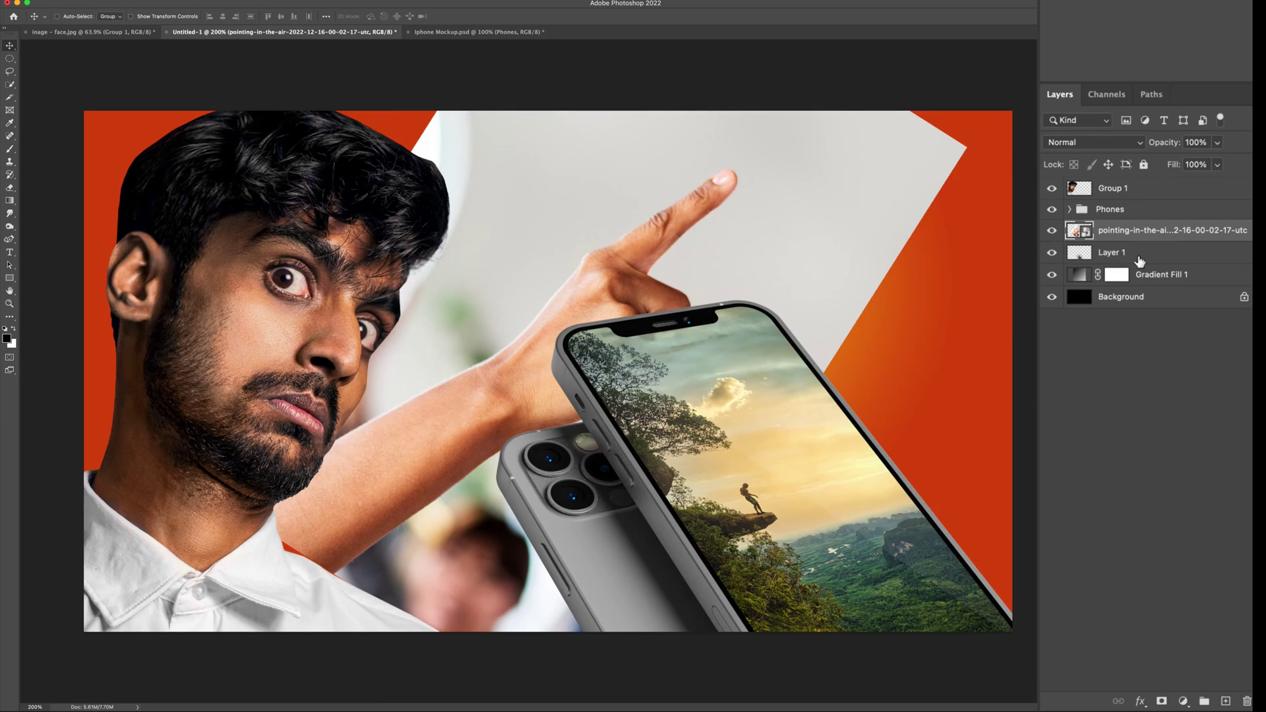
{"action": "left_click_drag", "start_coordinate": [1135, 230], "coordinate": [1136, 189]}
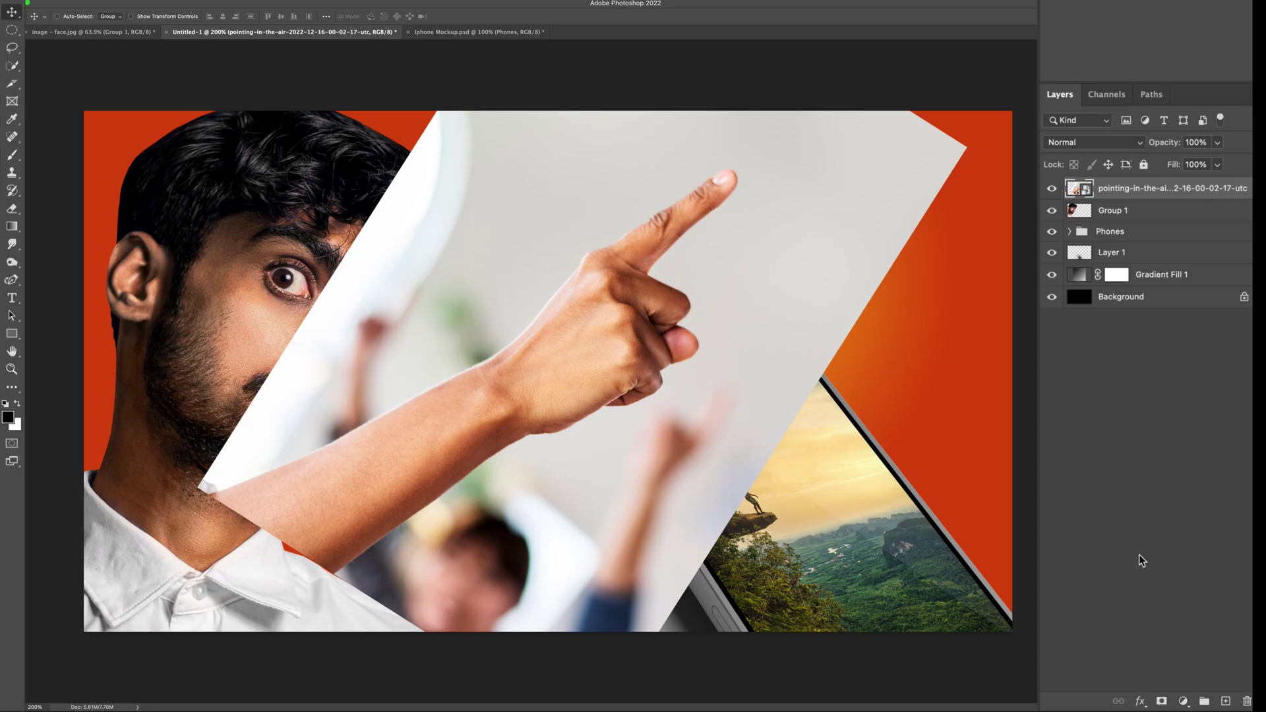
- Select the pointing arm in the photo with the Quick Selection tool and mask out the rest of the photo
{"action": "left_click", "coordinate": [12, 66]}
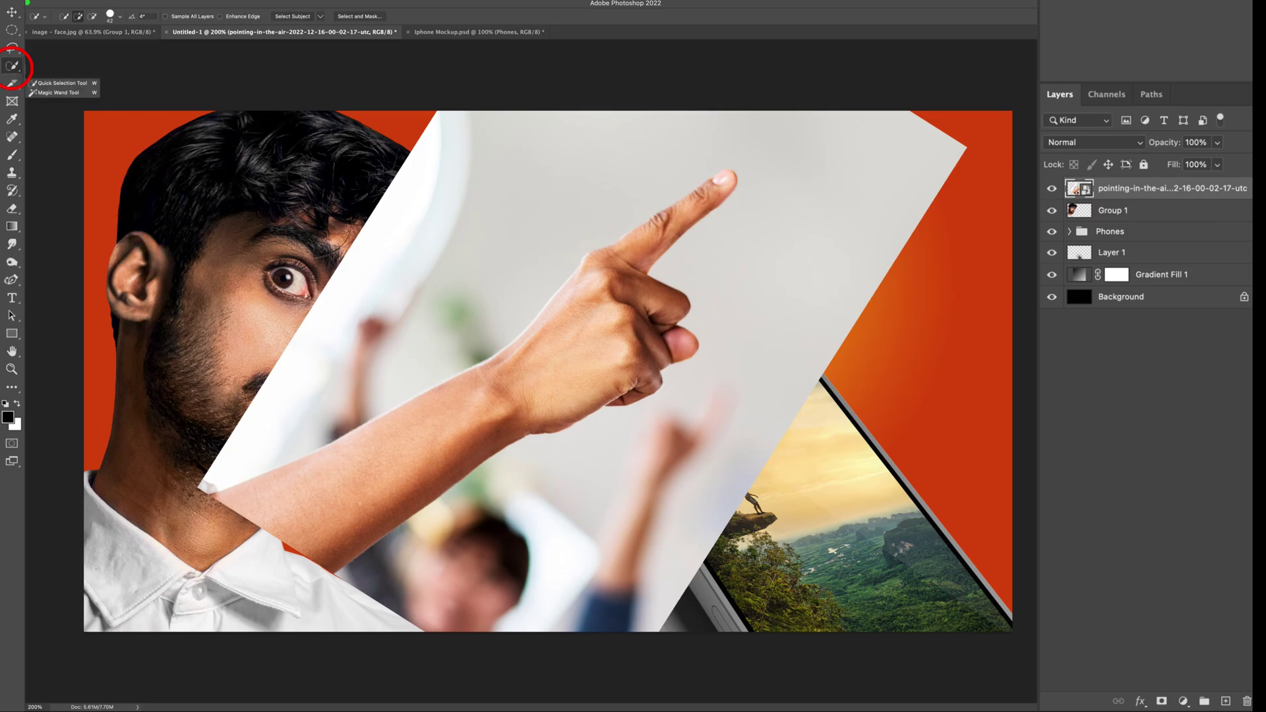
{"action": "mouse_move", "coordinate": [527, 259]}
{"action": "left_mouse_down"}
{"action": "mouse_move", "coordinate": [473, 376]}
{"action": "mouse_move", "coordinate": [417, 434]}
{"action": "left_mouse_up"}
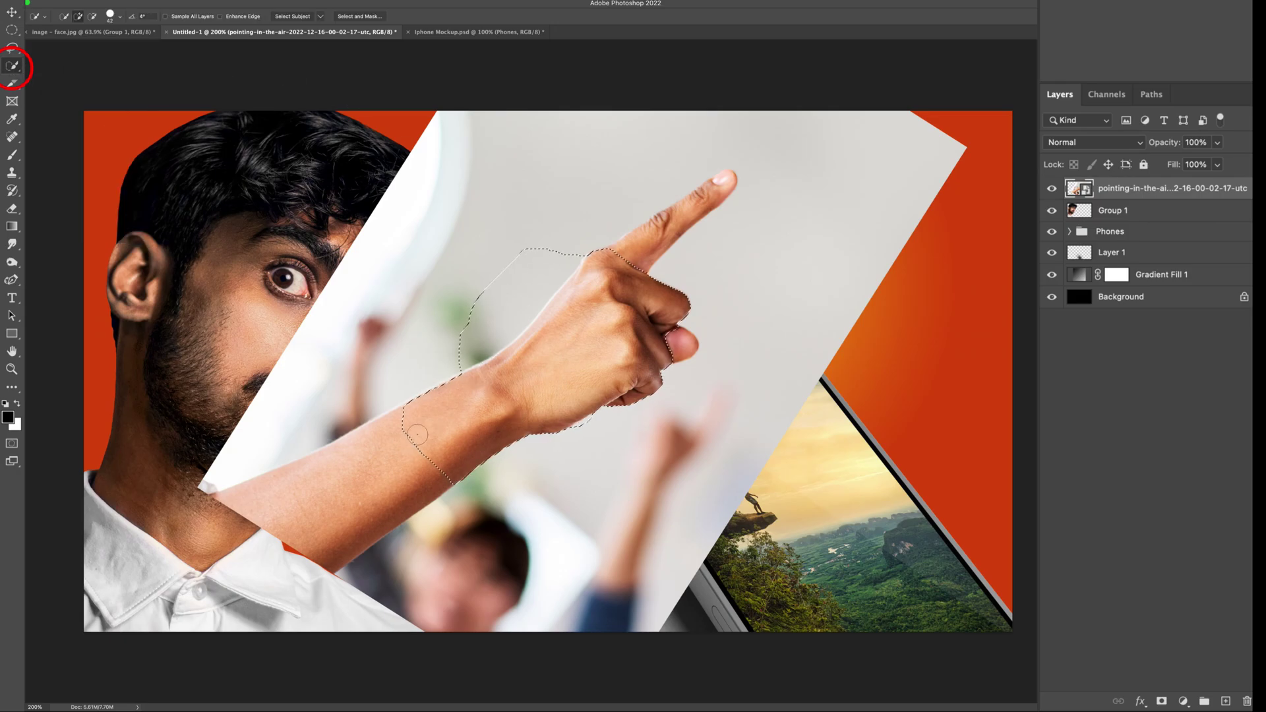
{"action": "key", "text": "ctrl+d"}
{"action": "left_click", "coordinate": [292, 17]}
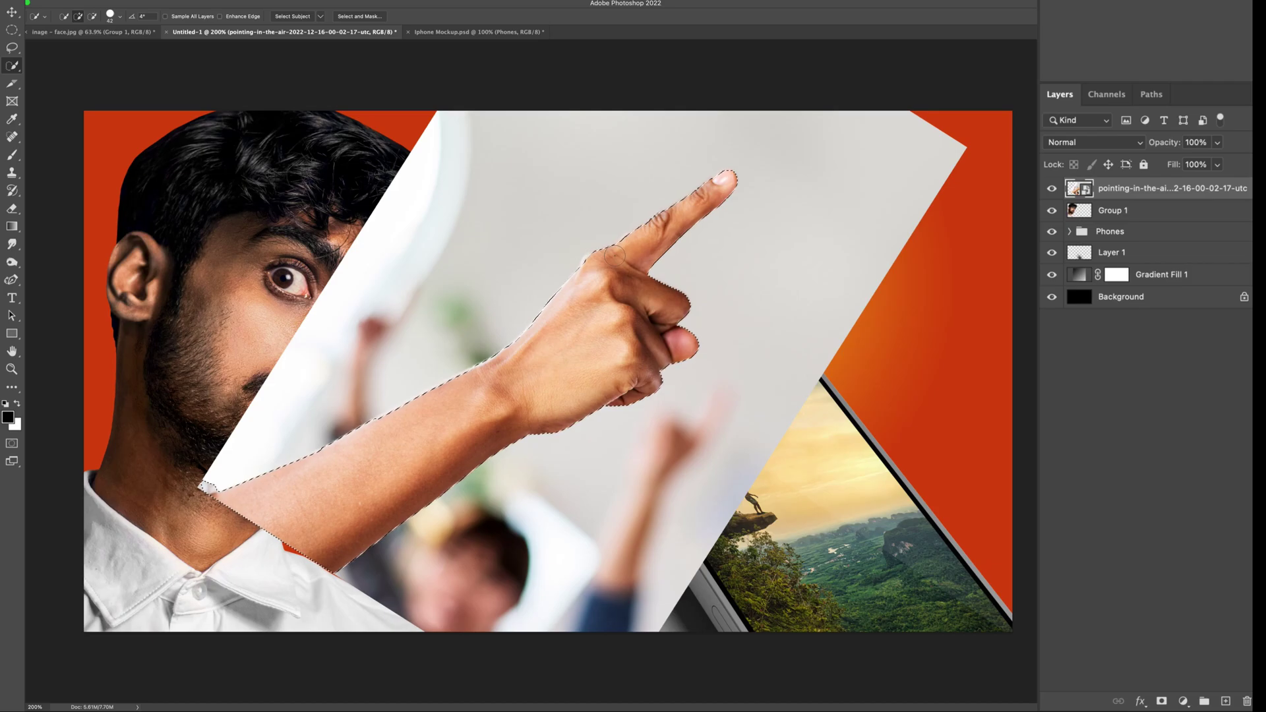
{"action": "scroll", "coordinate": [403, 484], "scroll_direction": "up", "scroll_amount": 3}
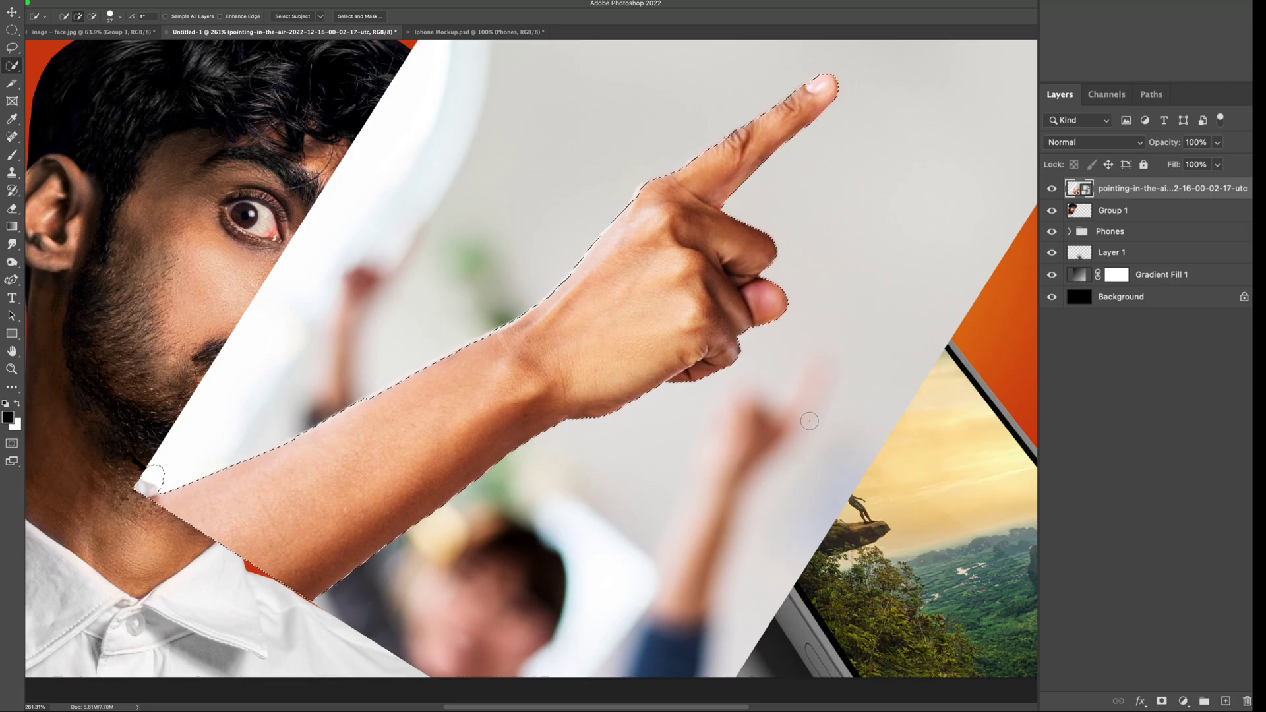
{"action": "left_click", "coordinate": [1162, 702]}
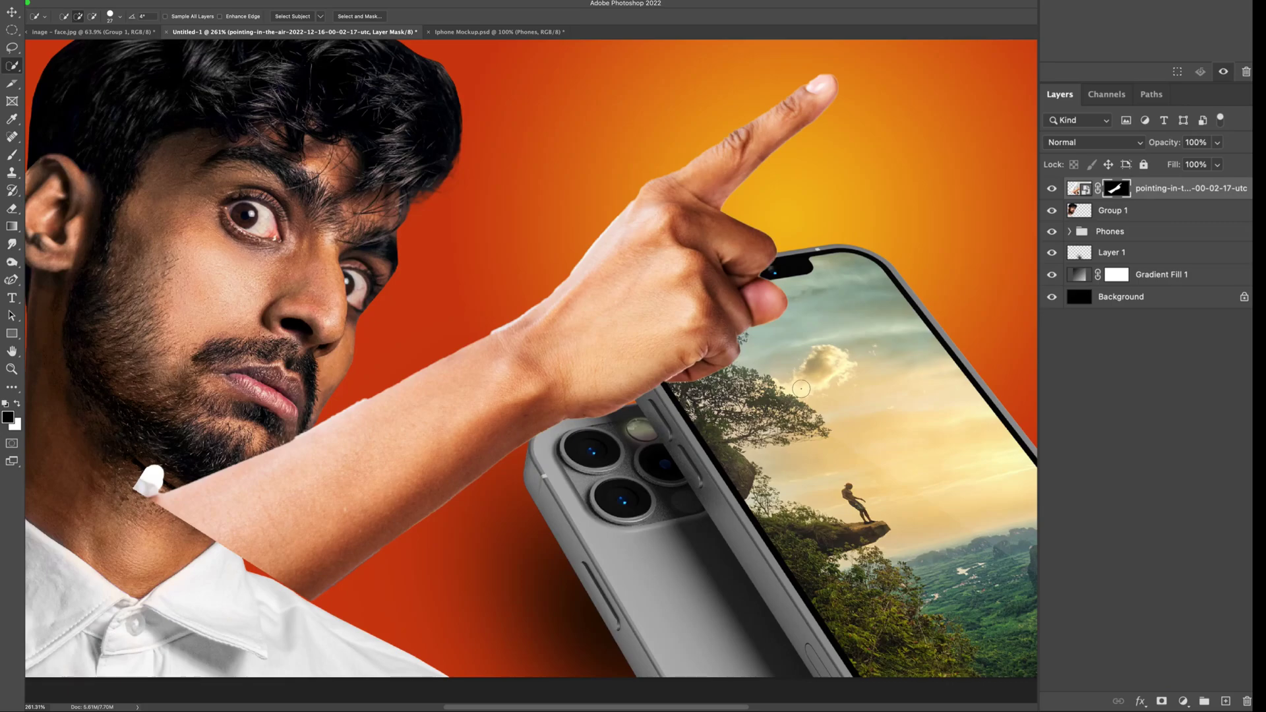
- Scale the cut-out arm to about 106%, rotate it about 4.7°, and move it so the finger reaches the phone's edge
{"action": "key", "text": "v"}
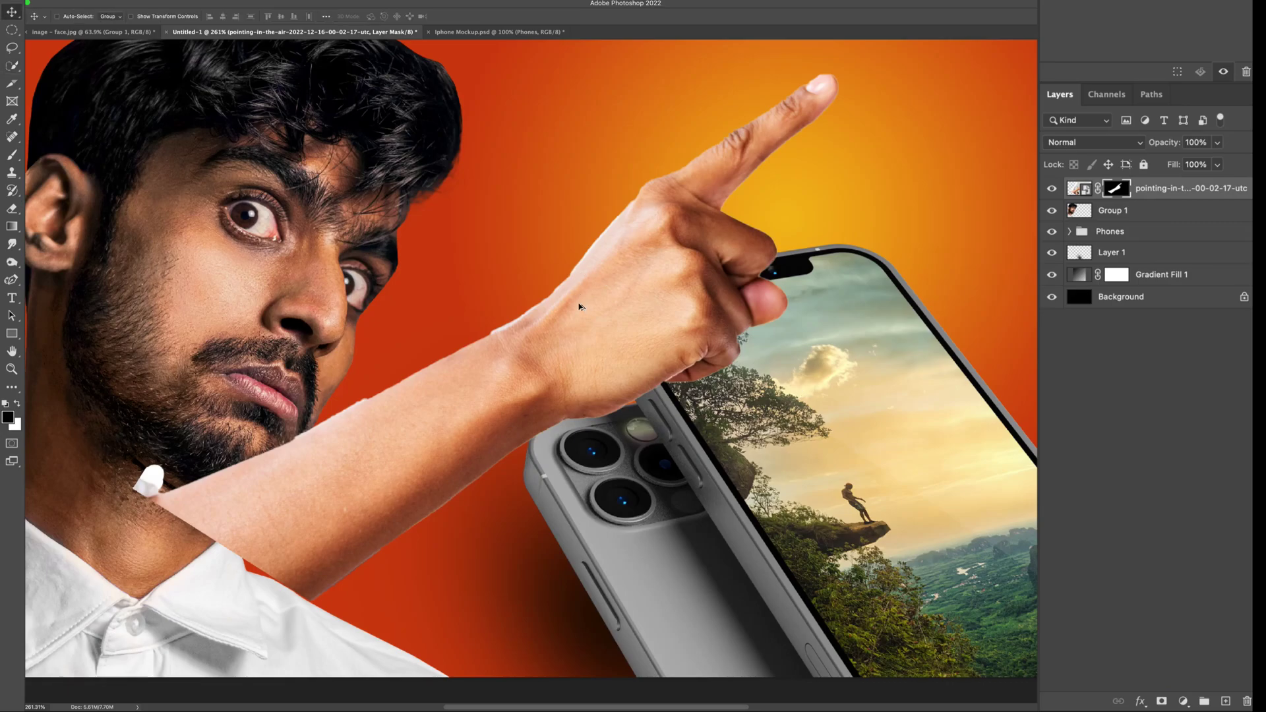
{"action": "scroll", "coordinate": [579, 307], "scroll_direction": "down", "scroll_amount": 3}
{"action": "key", "text": "ctrl+t"}
{"action": "left_click_drag", "start_coordinate": [818, 420], "coordinate": [849, 431]}
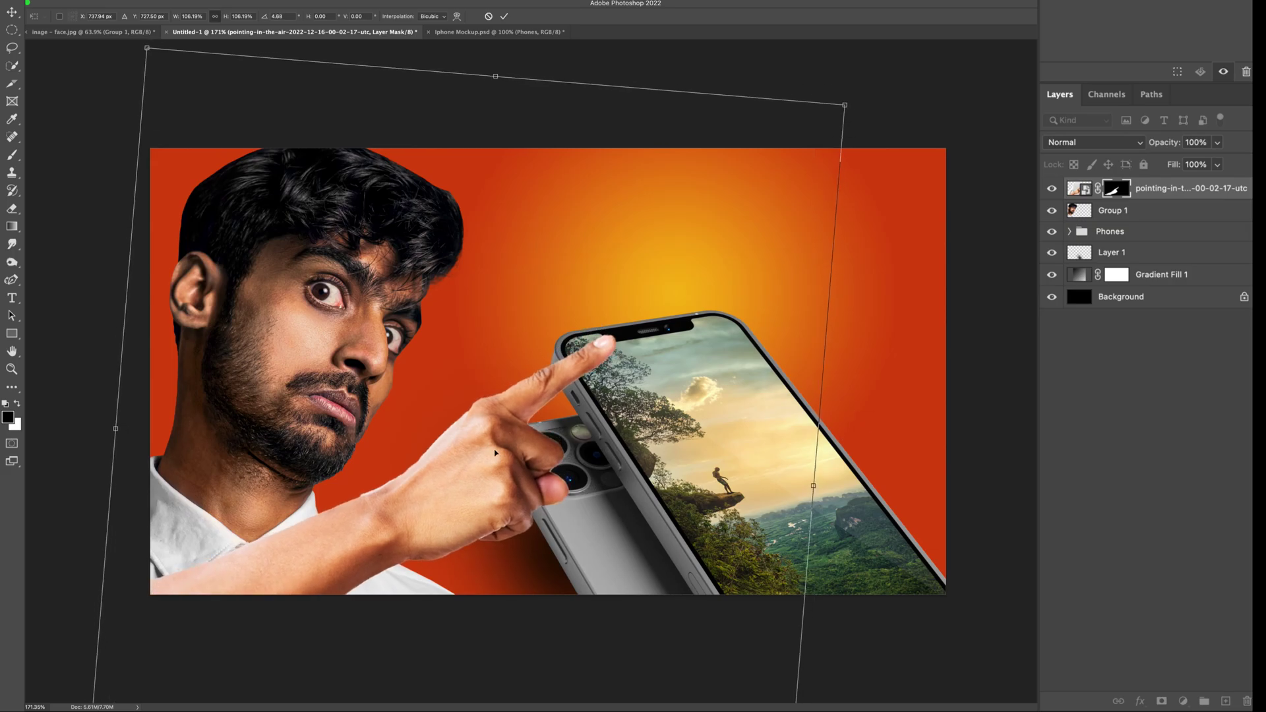
{"action": "left_click_drag", "start_coordinate": [496, 459], "coordinate": [473, 502]}
{"action": "key", "text": "Return"}
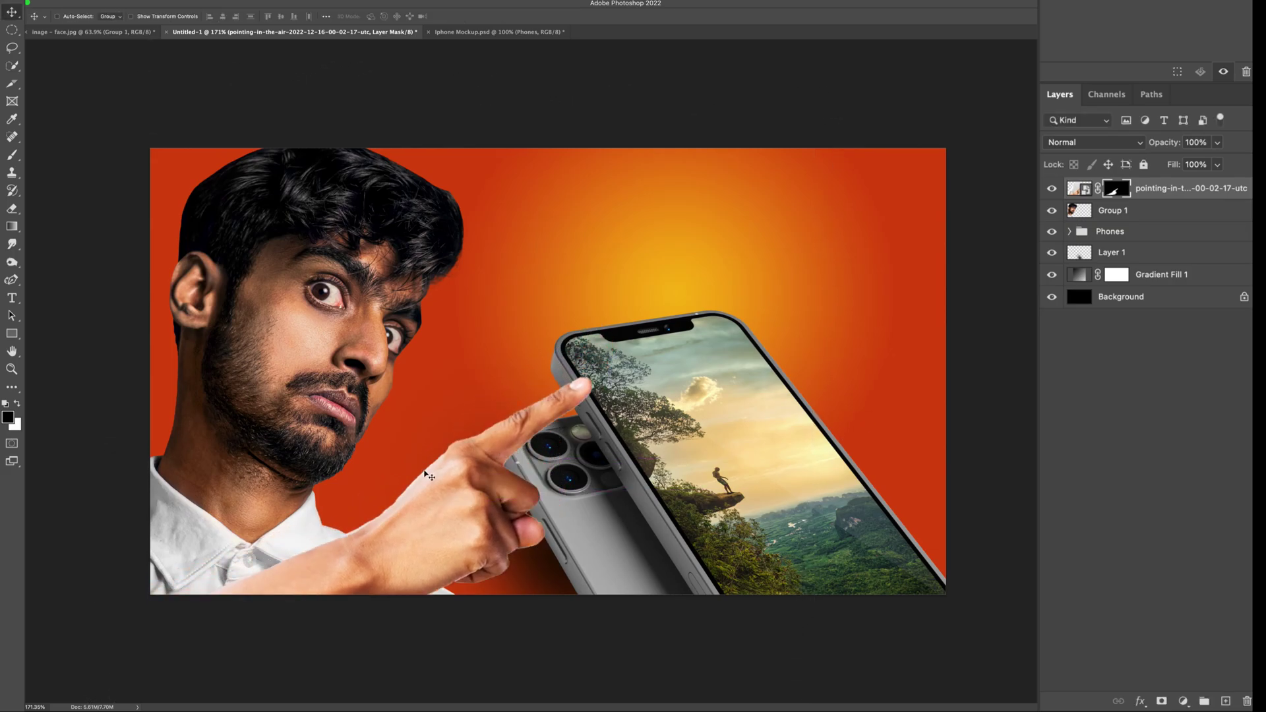
{"action": "scroll", "coordinate": [404, 496], "scroll_direction": "up", "scroll_amount": 2}
{"action": "scroll", "coordinate": [404, 495], "scroll_direction": "up", "scroll_amount": 2}
{"action": "scroll", "coordinate": [405, 491], "scroll_direction": "down", "scroll_amount": 2}
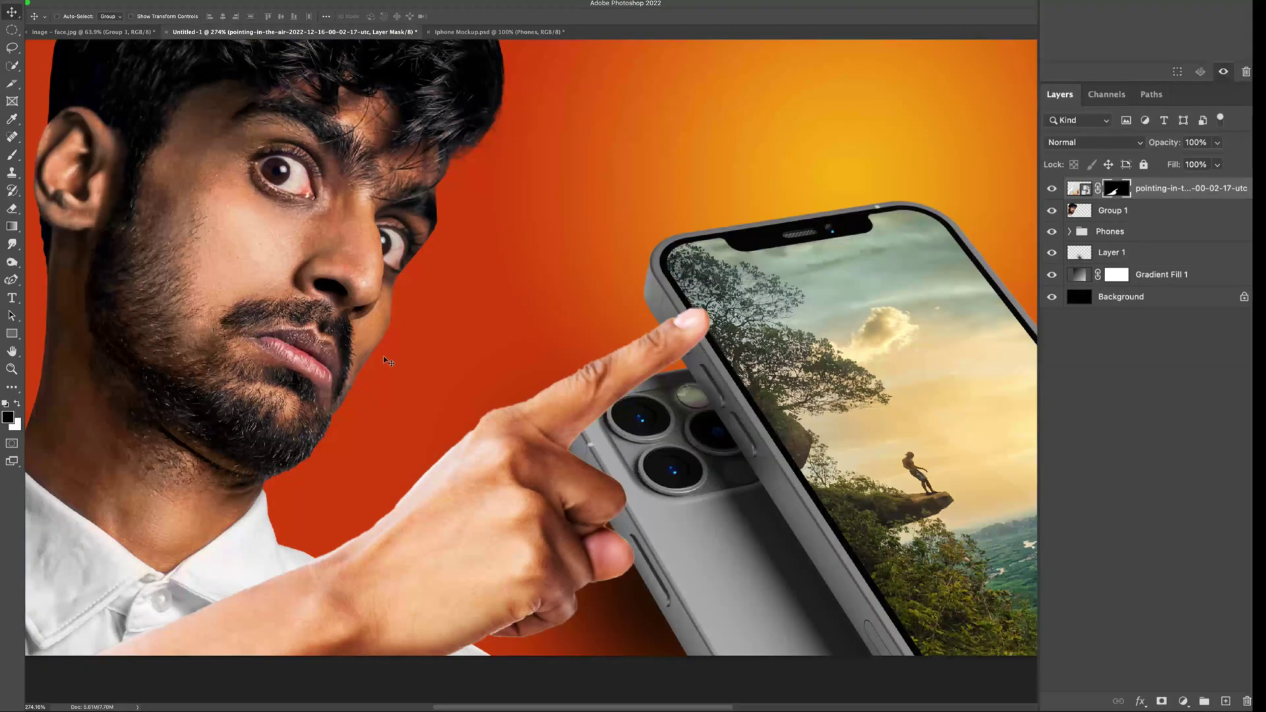
- Add a new layer above Group 1 and paint a soft black shadow along the arm, hand and pointing finger
{"action": "left_click", "coordinate": [12, 154]}
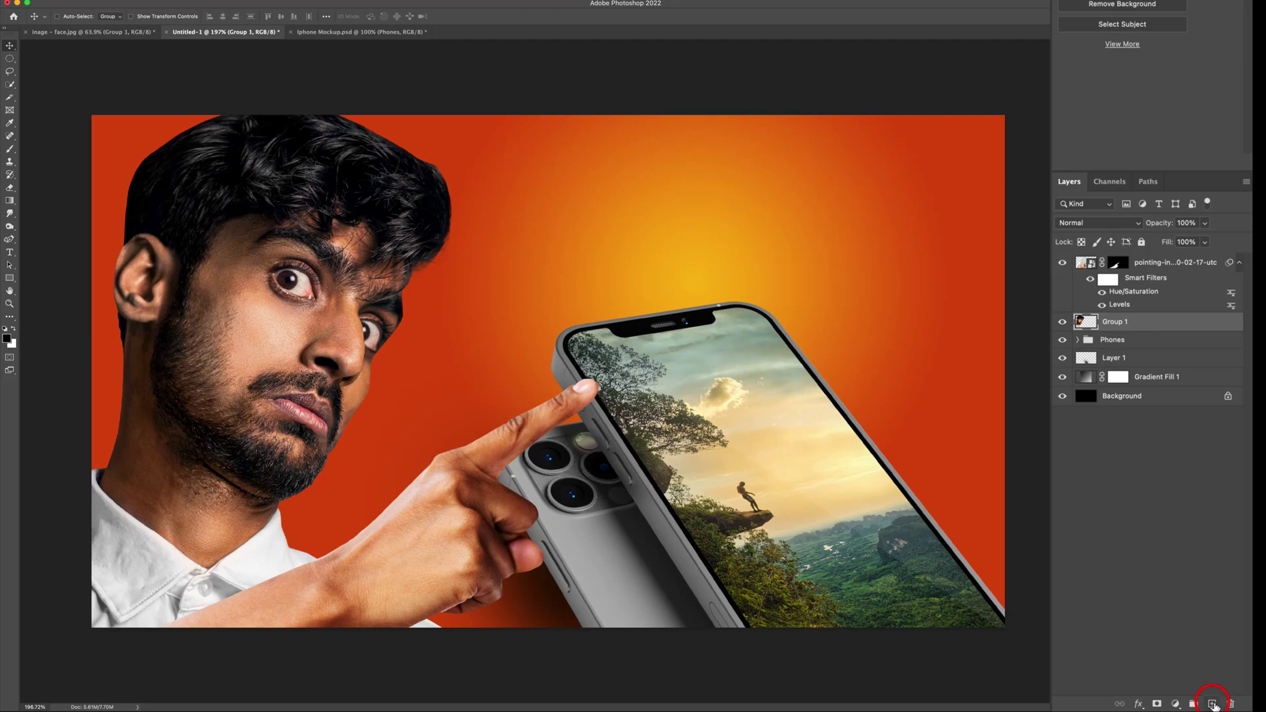
{"action": "left_click", "coordinate": [1212, 704]}
{"action": "left_click", "coordinate": [10, 149]}
{"action": "left_click_drag", "start_coordinate": [419, 350], "coordinate": [459, 344]}
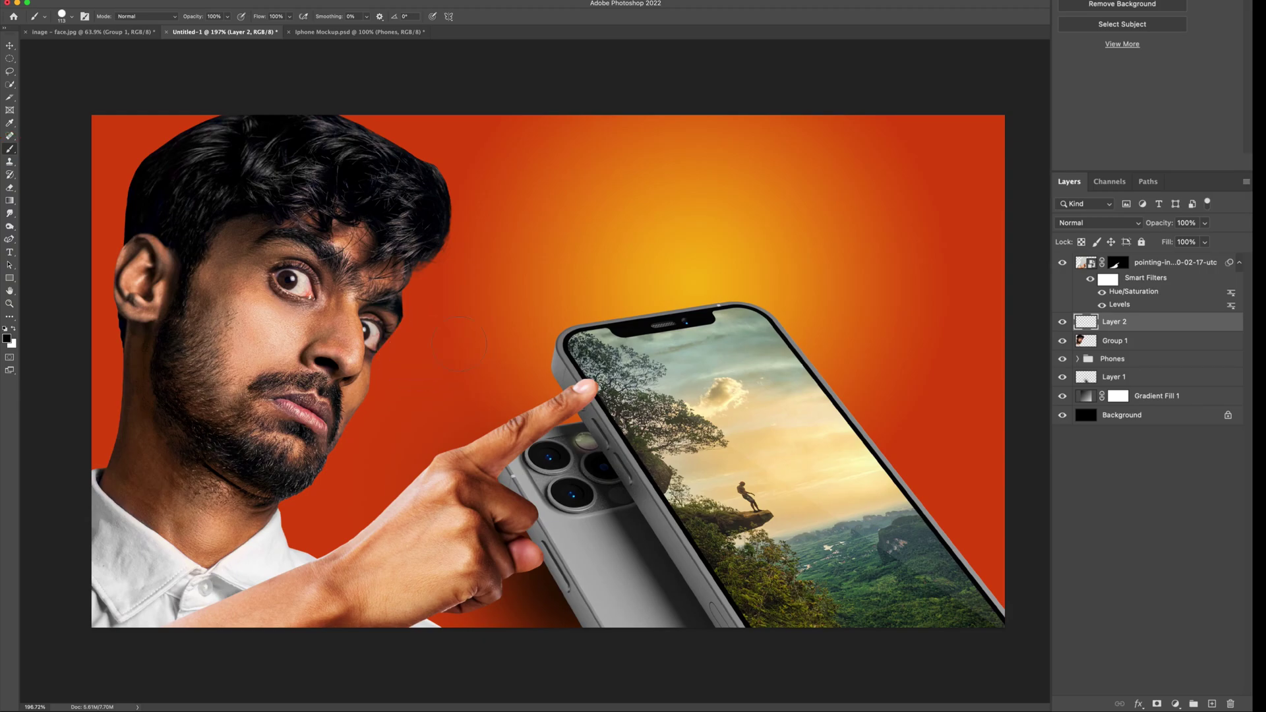
{"action": "right_click", "coordinate": [460, 343]}
{"action": "left_click", "coordinate": [539, 450]}
{"action": "left_click_drag", "start_coordinate": [283, 424], "coordinate": [310, 424]}
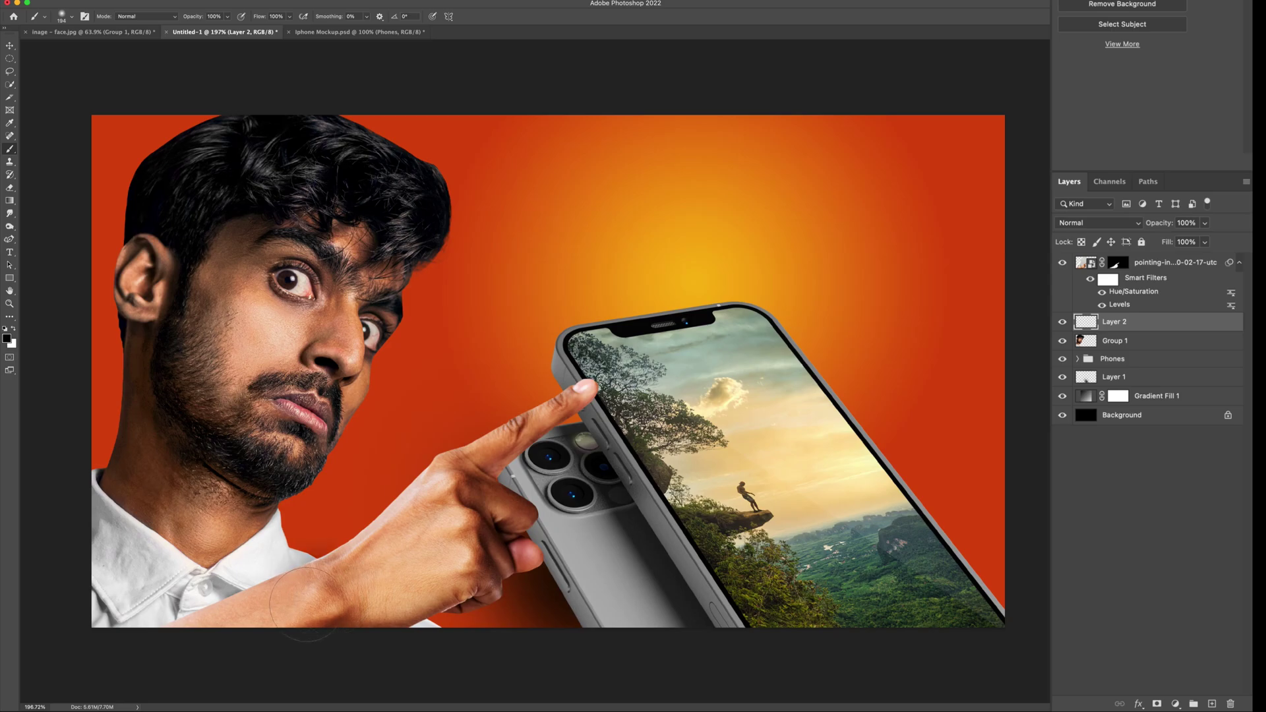
{"action": "key", "text": "bracketright"}
{"action": "left_click_drag", "start_coordinate": [396, 593], "coordinate": [402, 610]}
{"action": "left_click_drag", "start_coordinate": [453, 565], "coordinate": [456, 566]}
{"action": "mouse_move", "coordinate": [521, 469]}
{"action": "left_mouse_down"}
{"action": "mouse_move", "coordinate": [507, 470]}
{"action": "mouse_move", "coordinate": [528, 416]}
{"action": "left_mouse_up"}
{"action": "left_click", "coordinate": [528, 403]}
- Erase the excess shadow above the pointing finger on Layer 2 with a soft eraser
{"action": "key", "text": "e"}
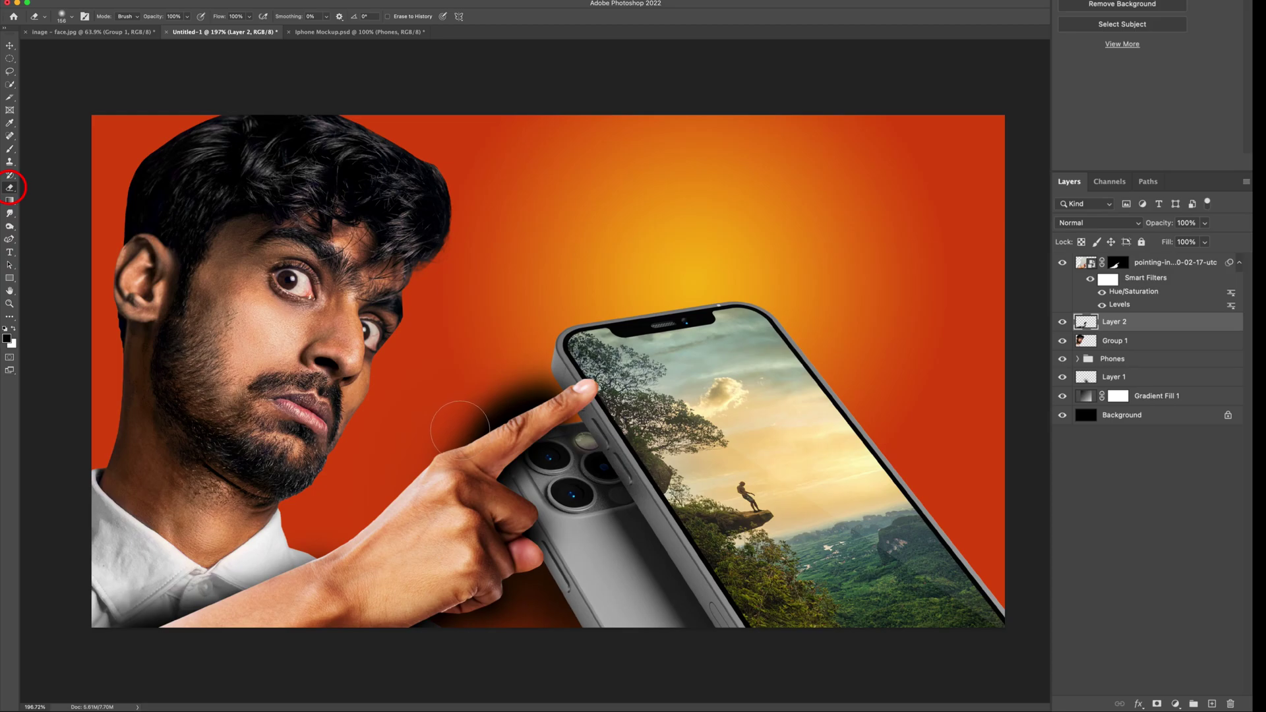
{"action": "mouse_move", "coordinate": [468, 425]}
{"action": "left_mouse_down"}
{"action": "mouse_move", "coordinate": [442, 435]}
{"action": "mouse_move", "coordinate": [545, 382]}
{"action": "mouse_move", "coordinate": [485, 412]}
{"action": "left_mouse_up"}
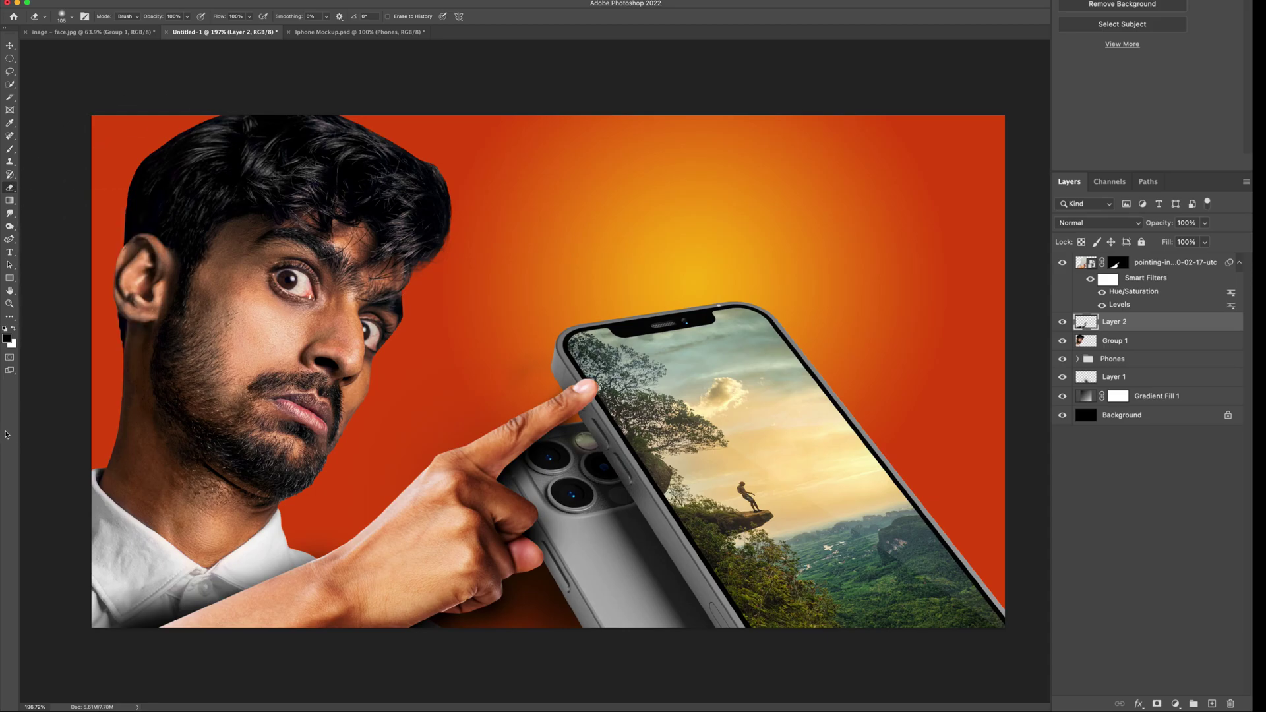
{"action": "key", "text": "bracketright"}
{"action": "key", "text": "bracketright"}
{"action": "key", "text": "bracketright"}
{"action": "key", "text": "bracketright"}
{"action": "key", "text": "bracketright"}
{"action": "key", "text": "bracketright"}
{"action": "key", "text": "bracketright"}
{"action": "key", "text": "bracketright"}
{"action": "key", "text": "bracketright"}
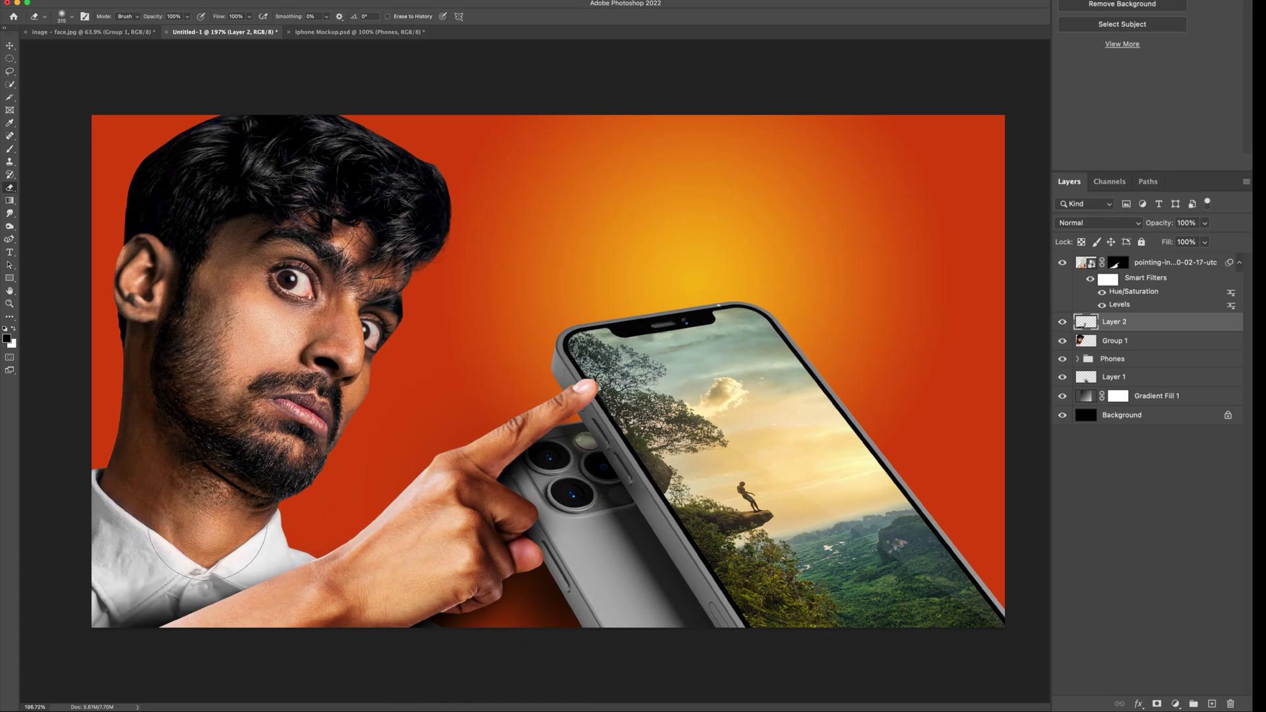
- Lower the opacity of the hand shadow, Layer 2, to 70% and toggle its visibility to compare
{"action": "key", "text": "v"}
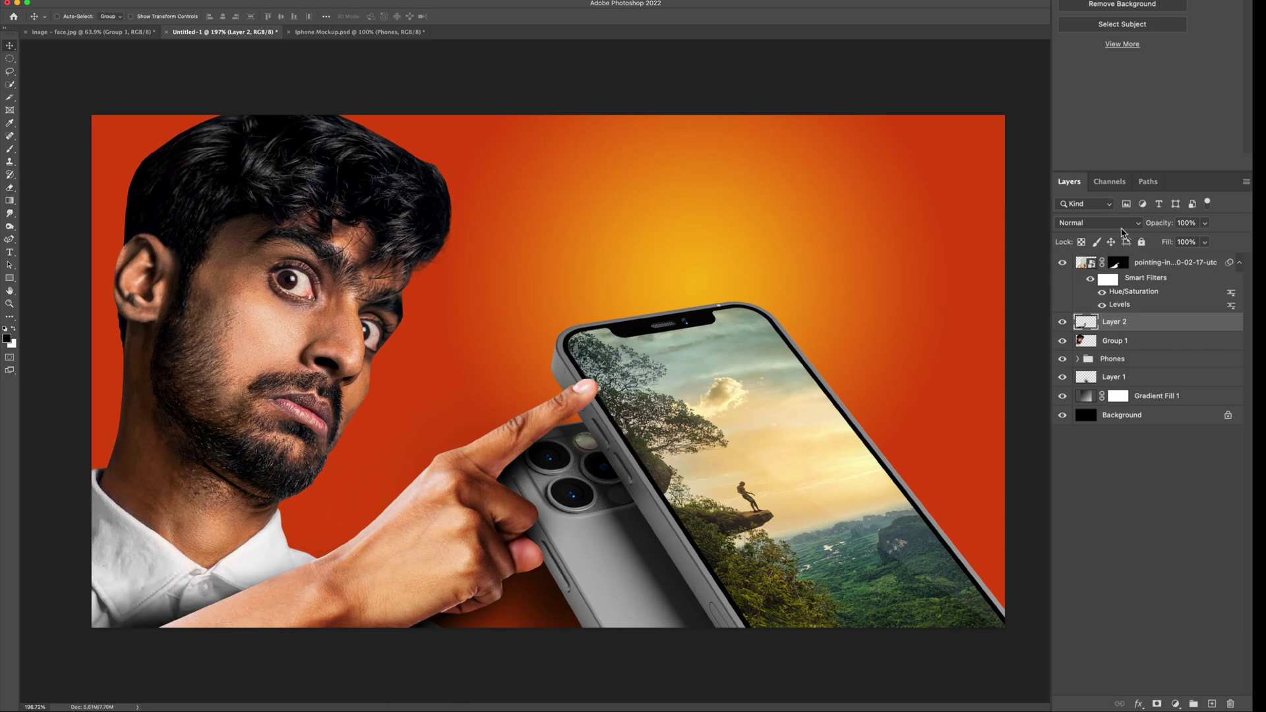
{"action": "left_click", "coordinate": [1205, 222]}
{"action": "left_click_drag", "start_coordinate": [1206, 239], "coordinate": [1191, 242]}
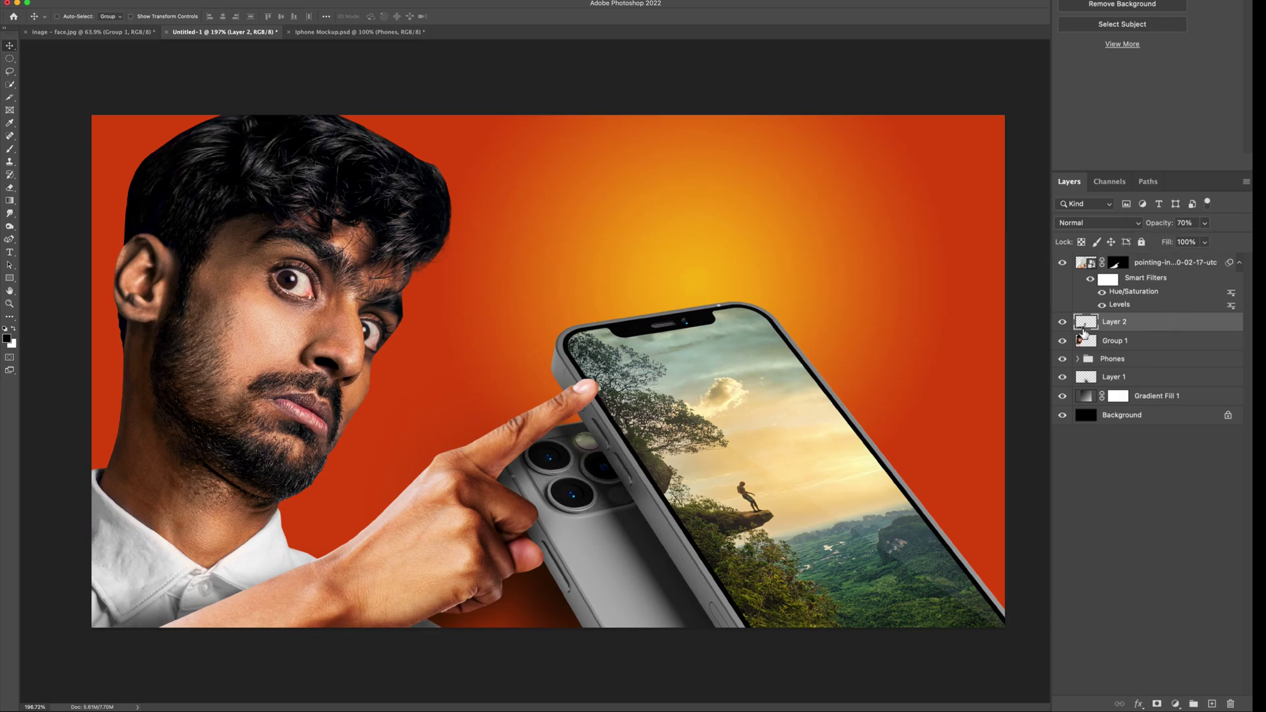
{"action": "left_click", "coordinate": [1063, 323]}
{"action": "left_click", "coordinate": [1063, 323]}
{"action": "left_click", "coordinate": [1063, 323]}
{"action": "left_click", "coordinate": [1062, 323]}
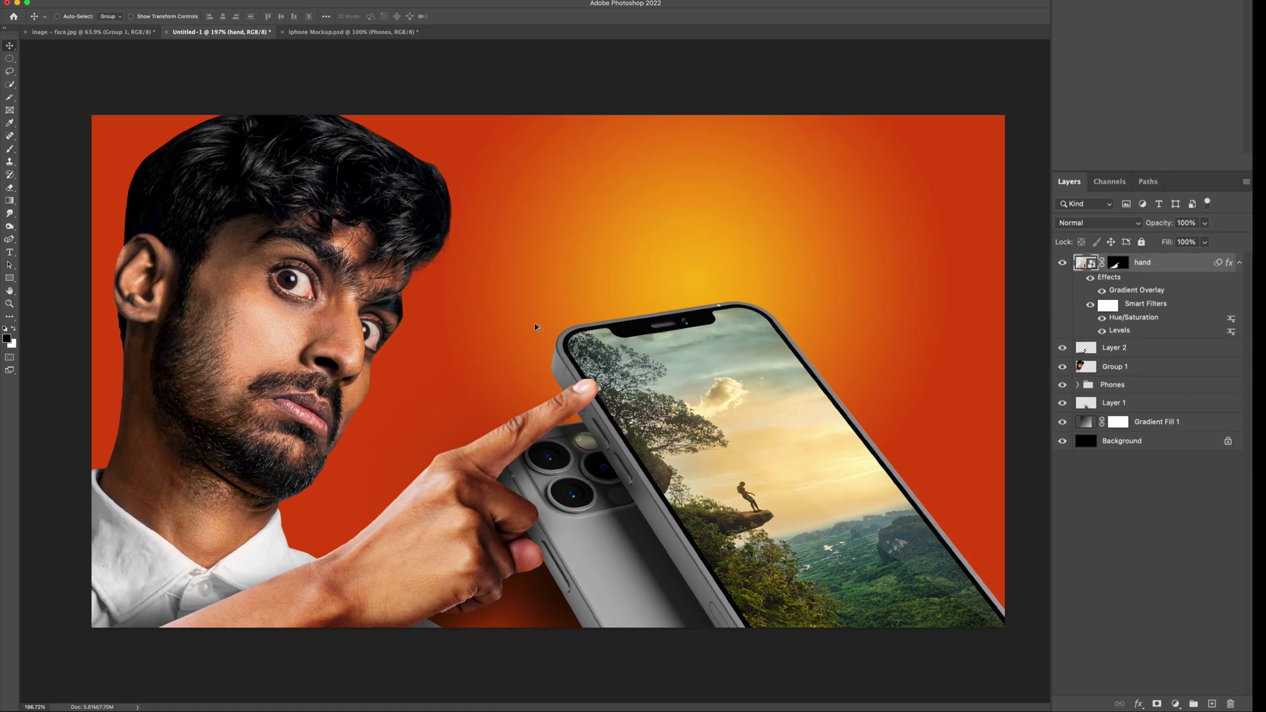
- Scale the Phones group and its shadow Layer 1 together to about 95% and shift them up and away from the hand
{"action": "scroll", "coordinate": [535, 326], "scroll_direction": "down", "scroll_amount": 3}
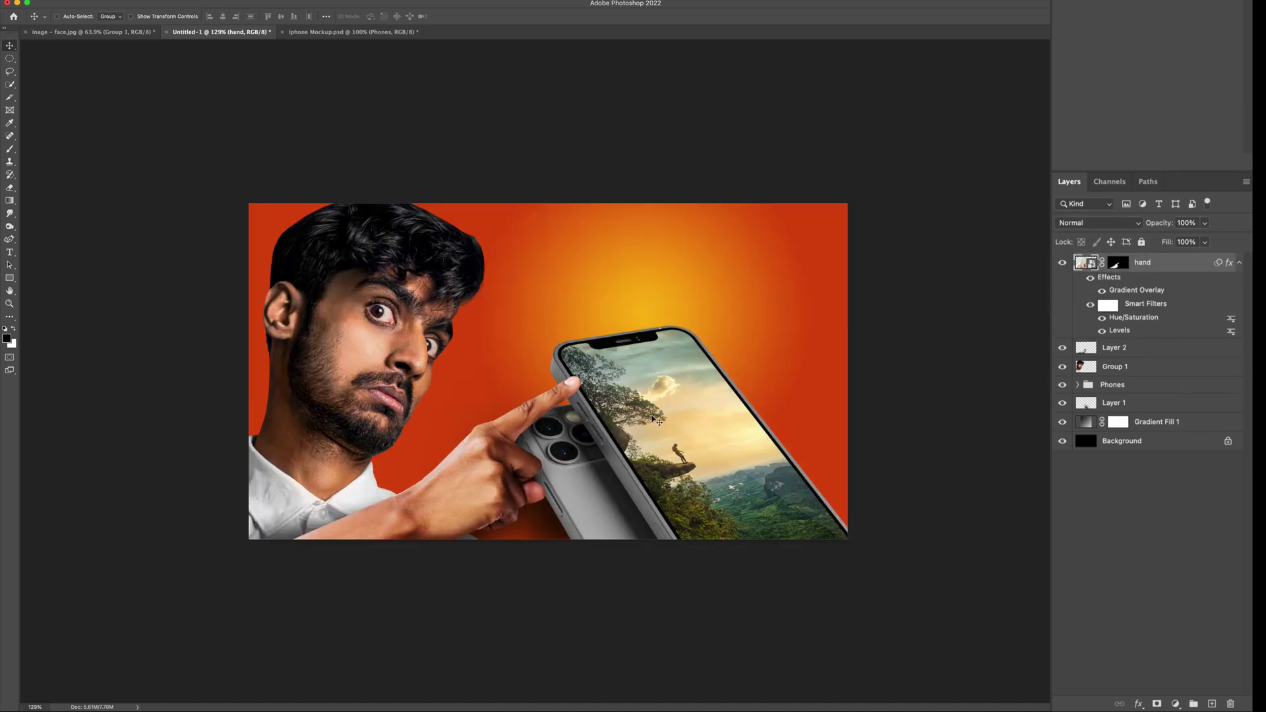
{"action": "key", "text": "super"}
{"action": "left_click", "coordinate": [1151, 350]}
{"action": "left_click", "coordinate": [1129, 385]}
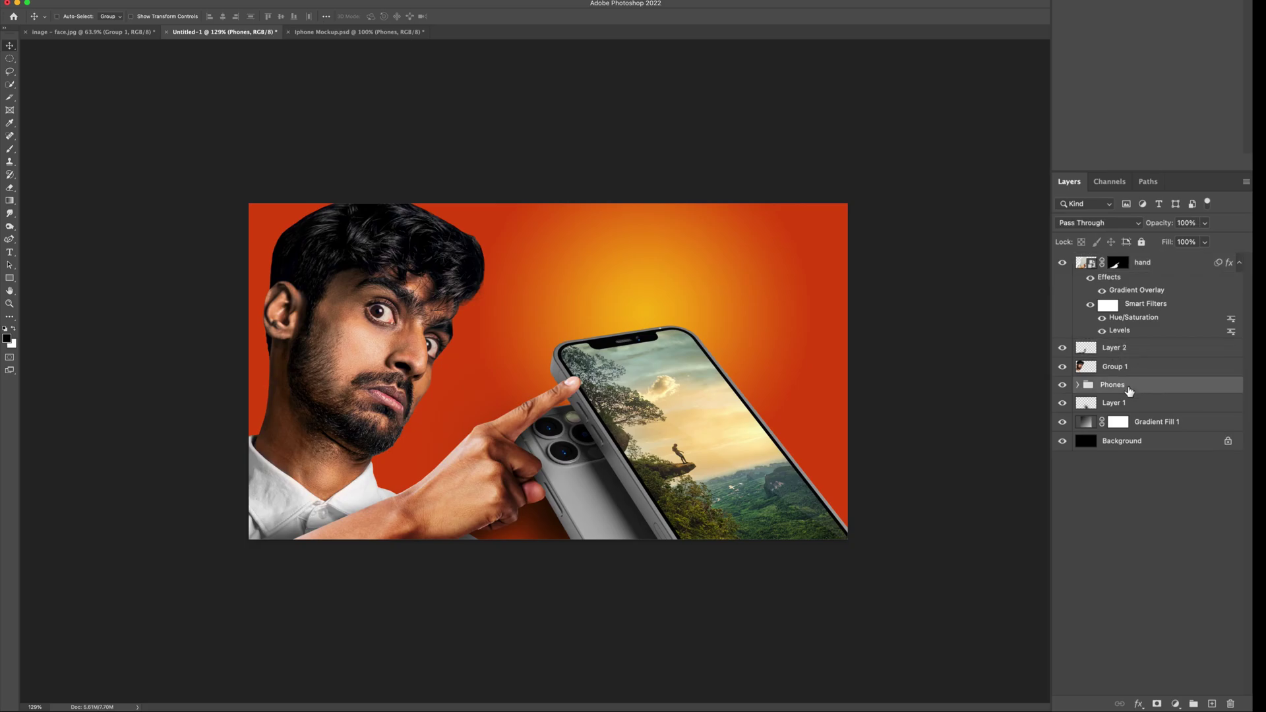
{"action": "left_click", "coordinate": [1136, 404], "text": "shift"}
{"action": "key", "text": "super+t"}
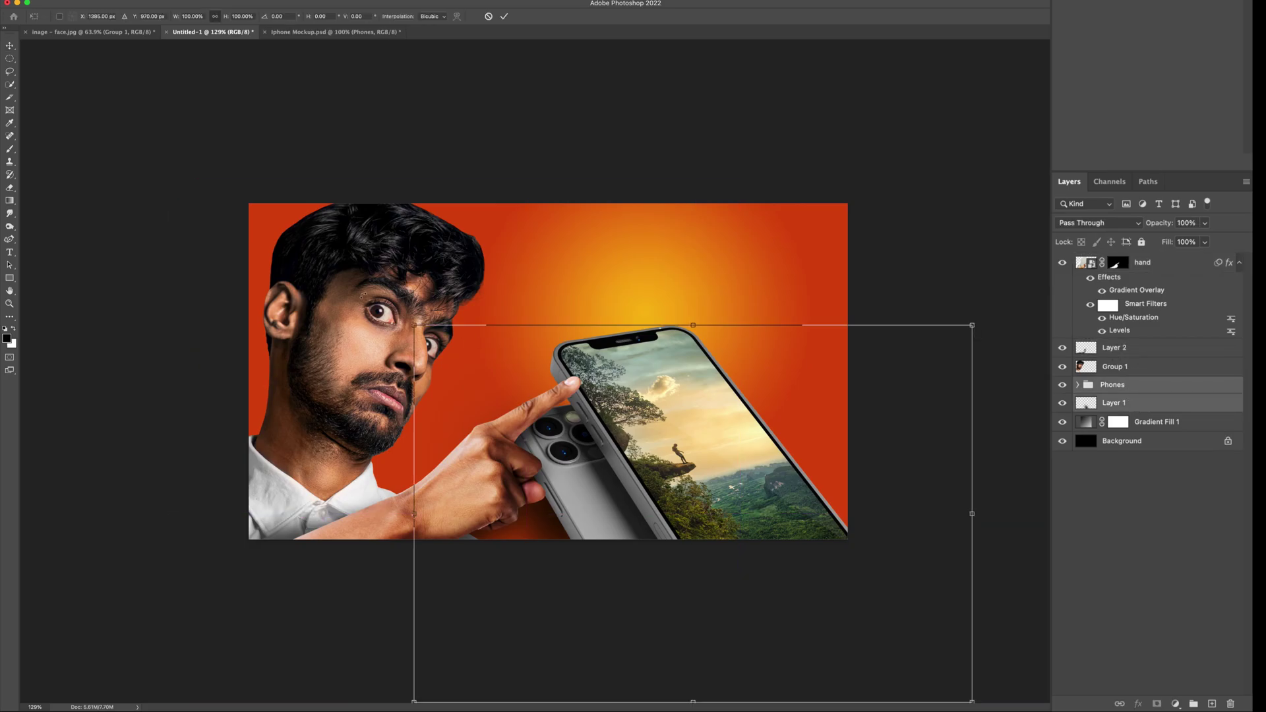
{"action": "left_click_drag", "start_coordinate": [703, 323], "coordinate": [704, 354]}
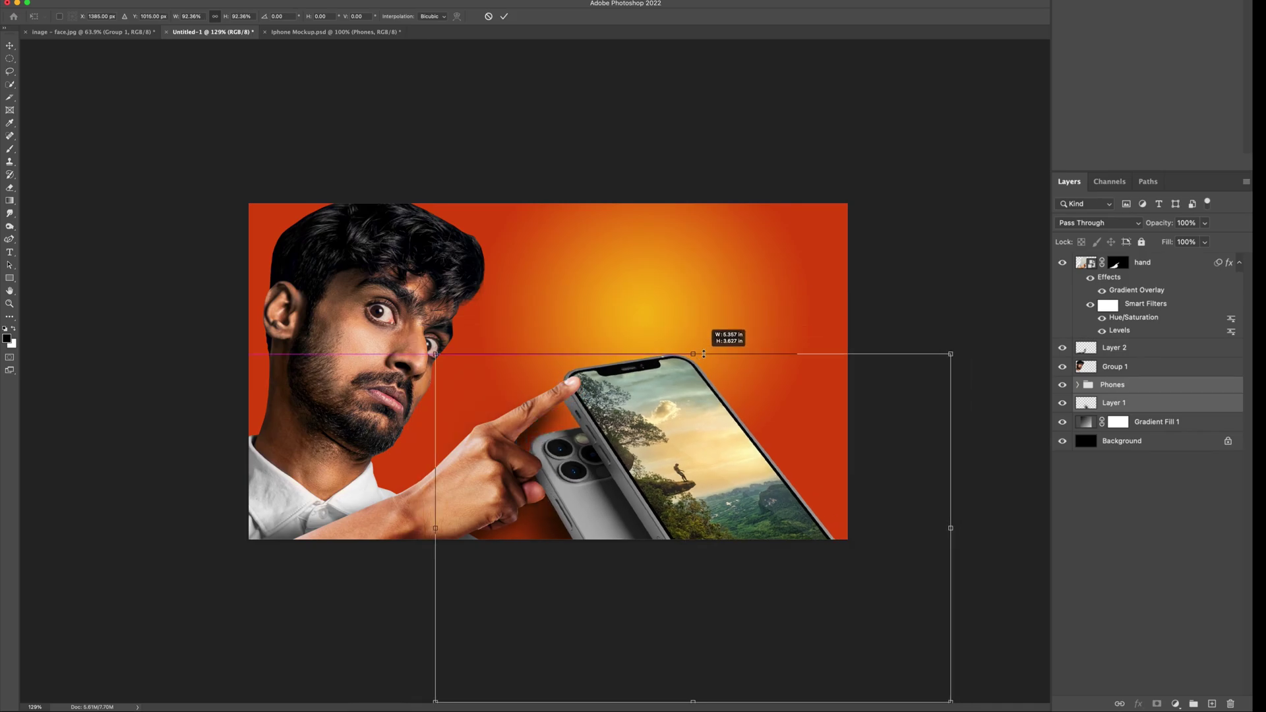
{"action": "left_click_drag", "start_coordinate": [718, 468], "coordinate": [740, 427]}
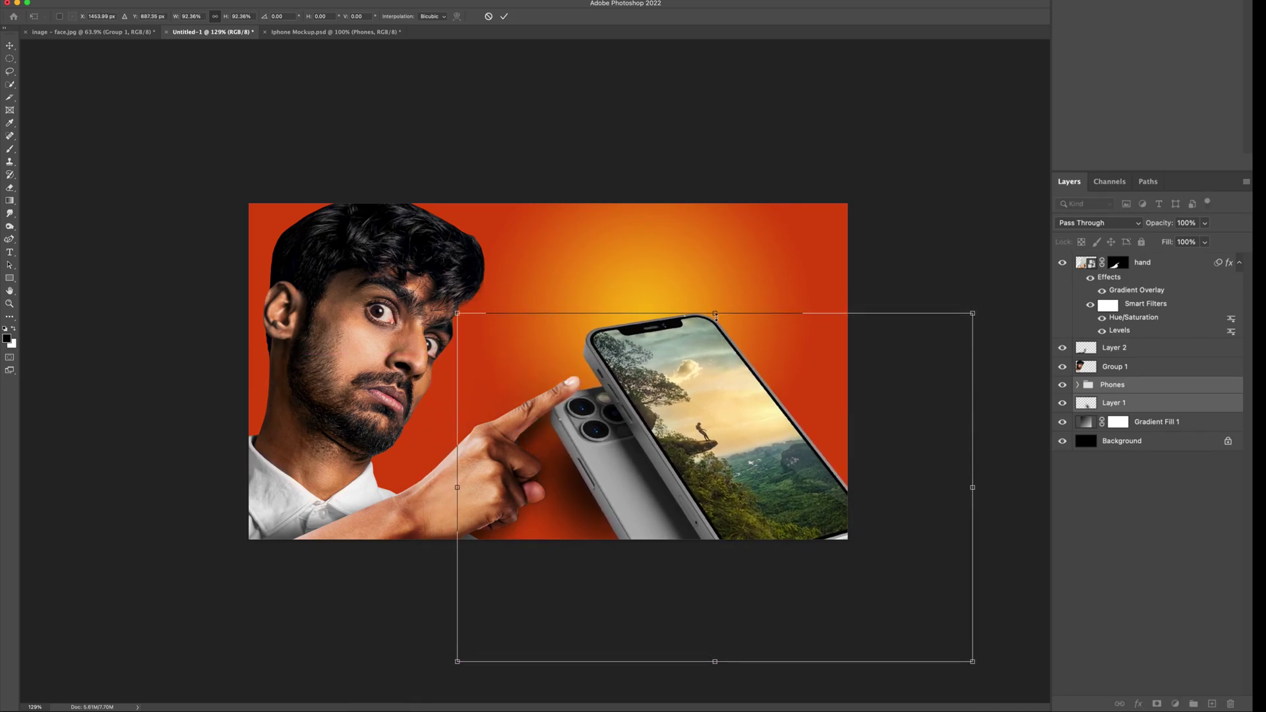
{"action": "left_click_drag", "start_coordinate": [715, 316], "coordinate": [717, 304]}
{"action": "left_click_drag", "start_coordinate": [721, 354], "coordinate": [723, 358]}
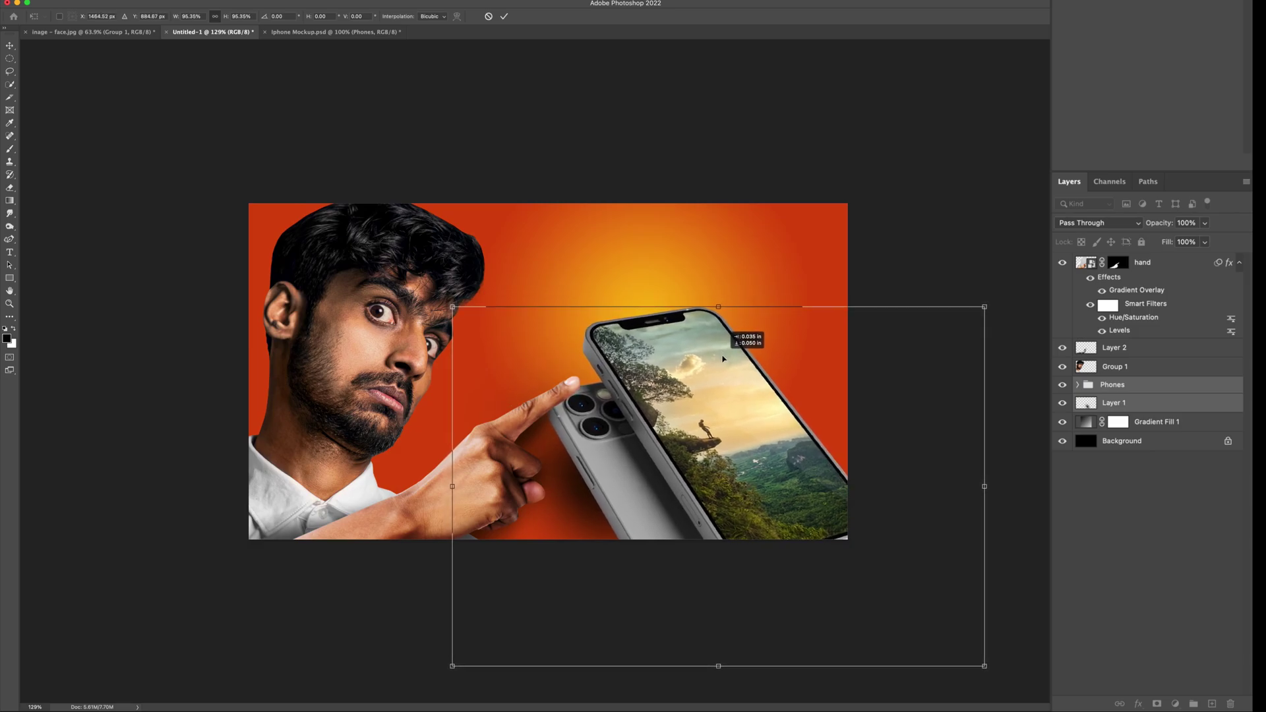
{"action": "key", "text": "Return"}
- Enlarge the hand and its shadow Layer 2 together and position the fingertip at the phone's edge
{"action": "left_click", "coordinate": [1146, 332]}
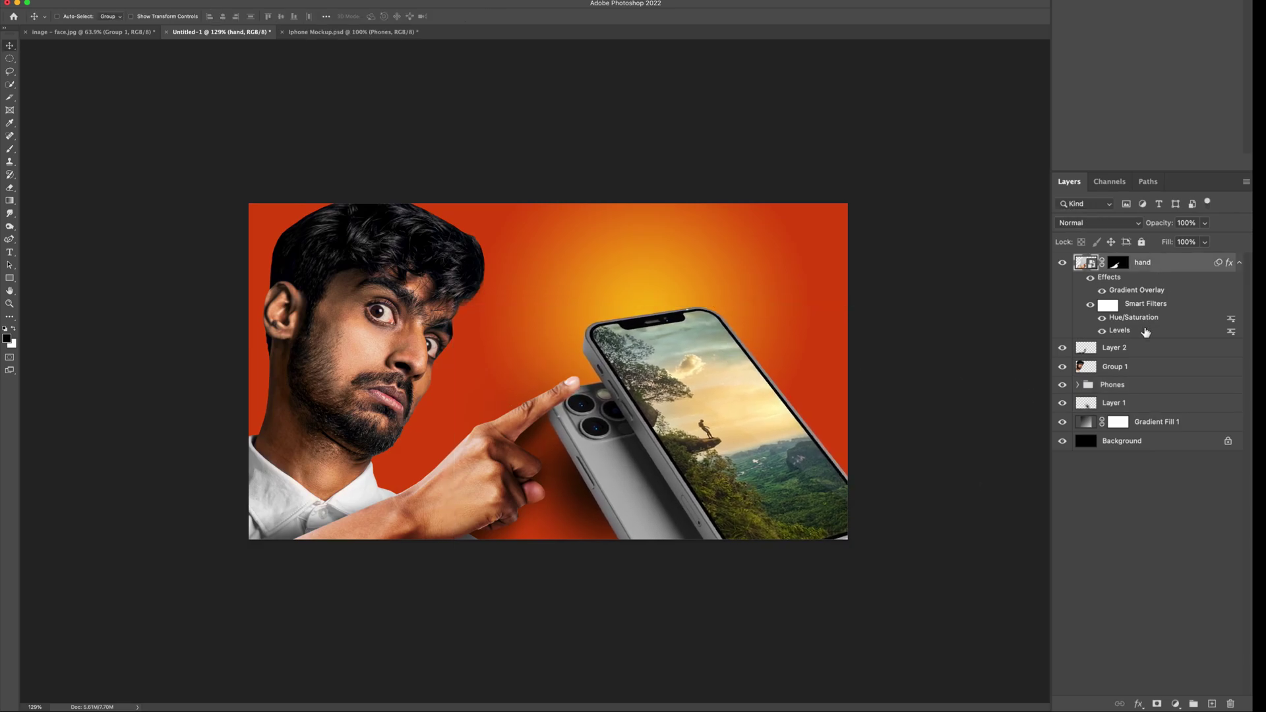
{"action": "left_click", "coordinate": [1145, 348]}
{"action": "key", "text": "ctrl+t"}
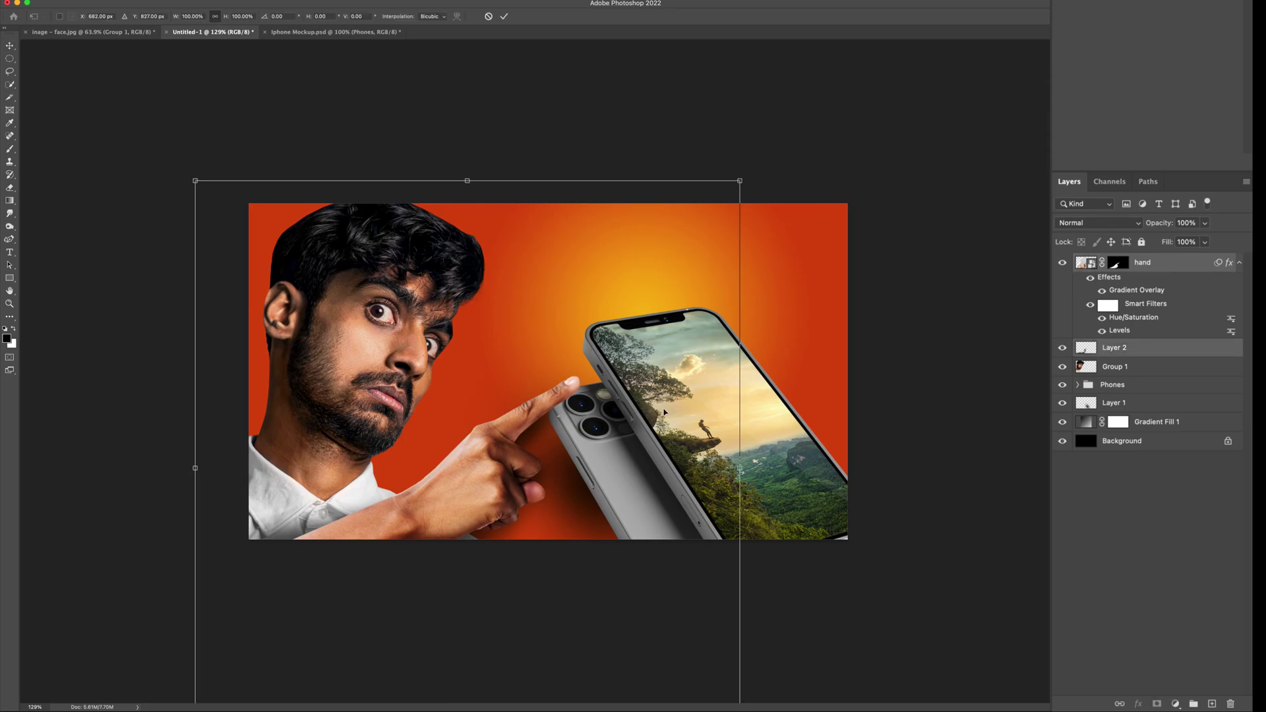
{"action": "left_click_drag", "start_coordinate": [742, 471], "coordinate": [778, 470]}
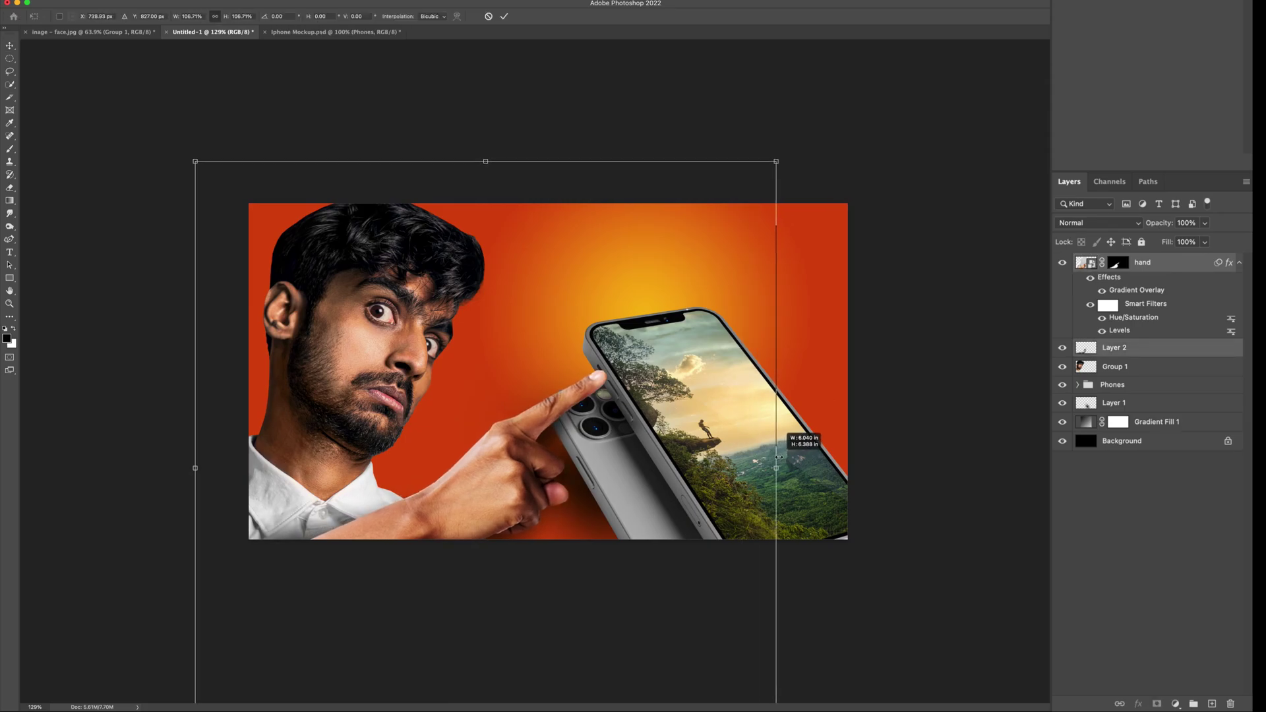
{"action": "left_click_drag", "start_coordinate": [671, 472], "coordinate": [659, 469]}
{"action": "key", "text": "Return"}
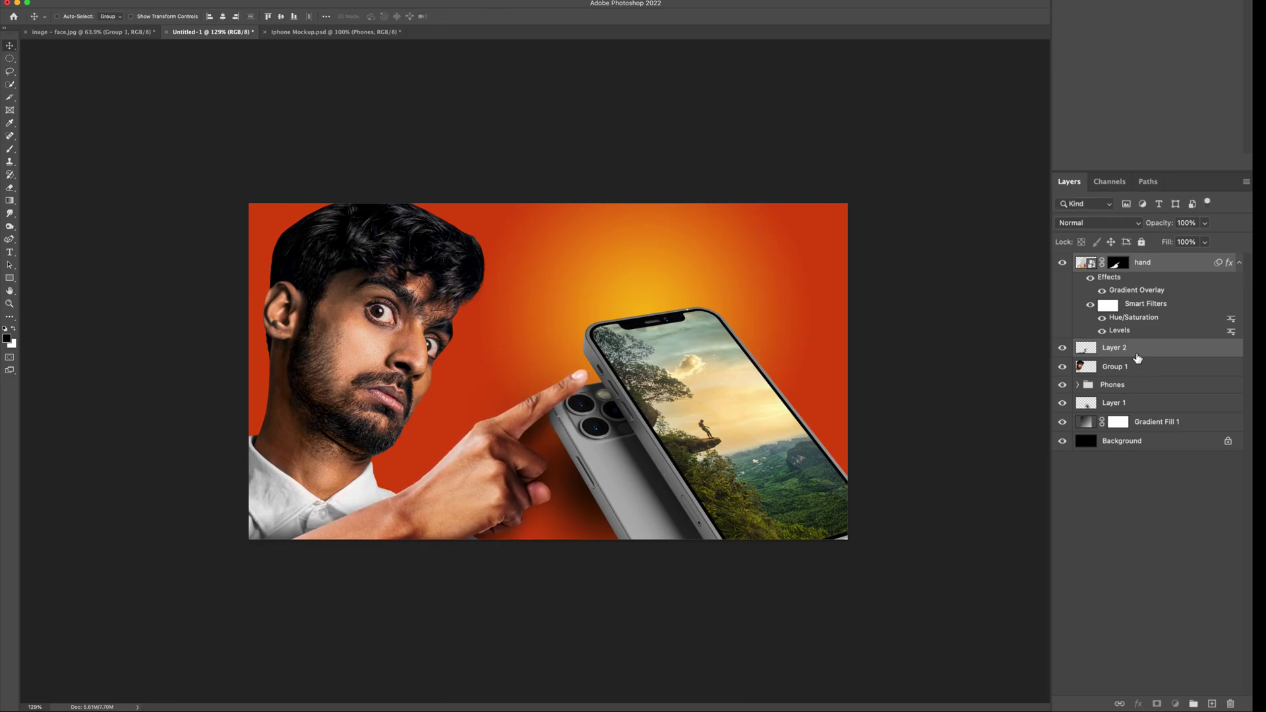
- Erase the stray hand shadow around the finger and the rear phone on Layer 2
{"action": "left_click", "coordinate": [1137, 354]}
{"action": "key", "text": "e"}
{"action": "left_click_drag", "start_coordinate": [537, 453], "coordinate": [579, 428]}
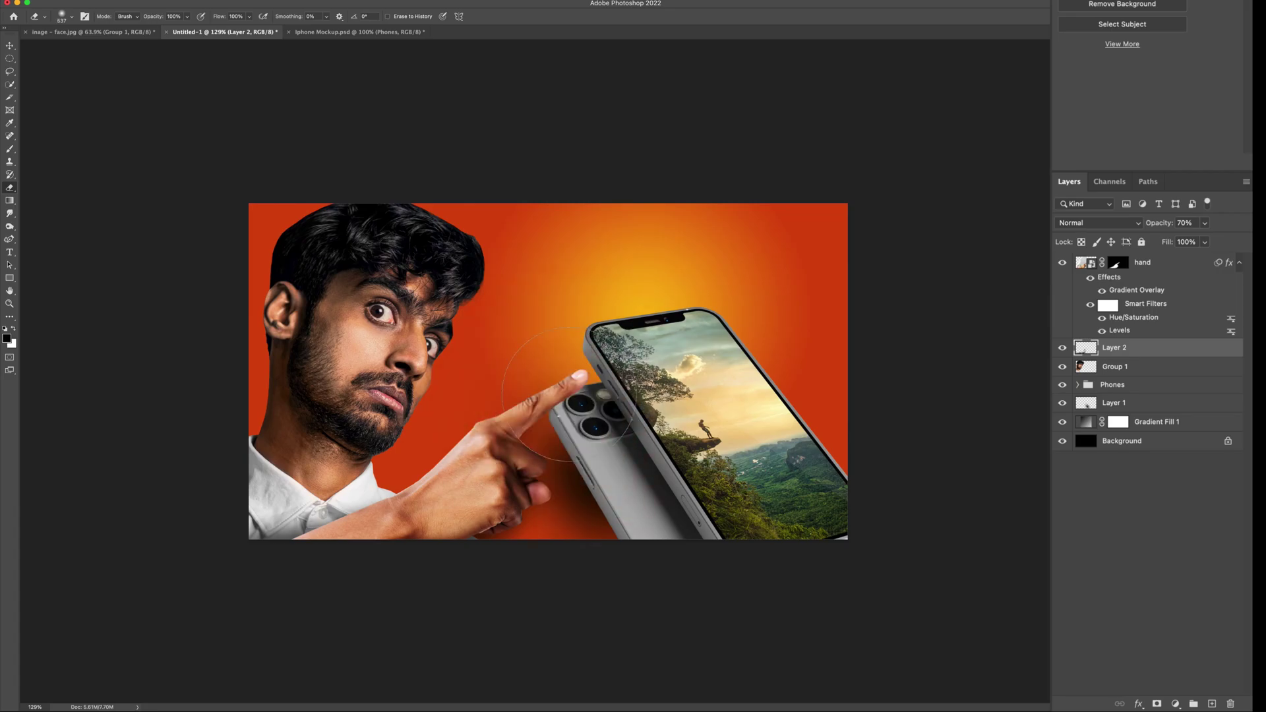
{"action": "key", "text": "v"}
- Add the headline text "ULTRA" near the top of the canvas, directly above the Gradient Fill 1 layer
{"action": "scroll", "coordinate": [567, 397], "scroll_direction": "up", "scroll_amount": 5}
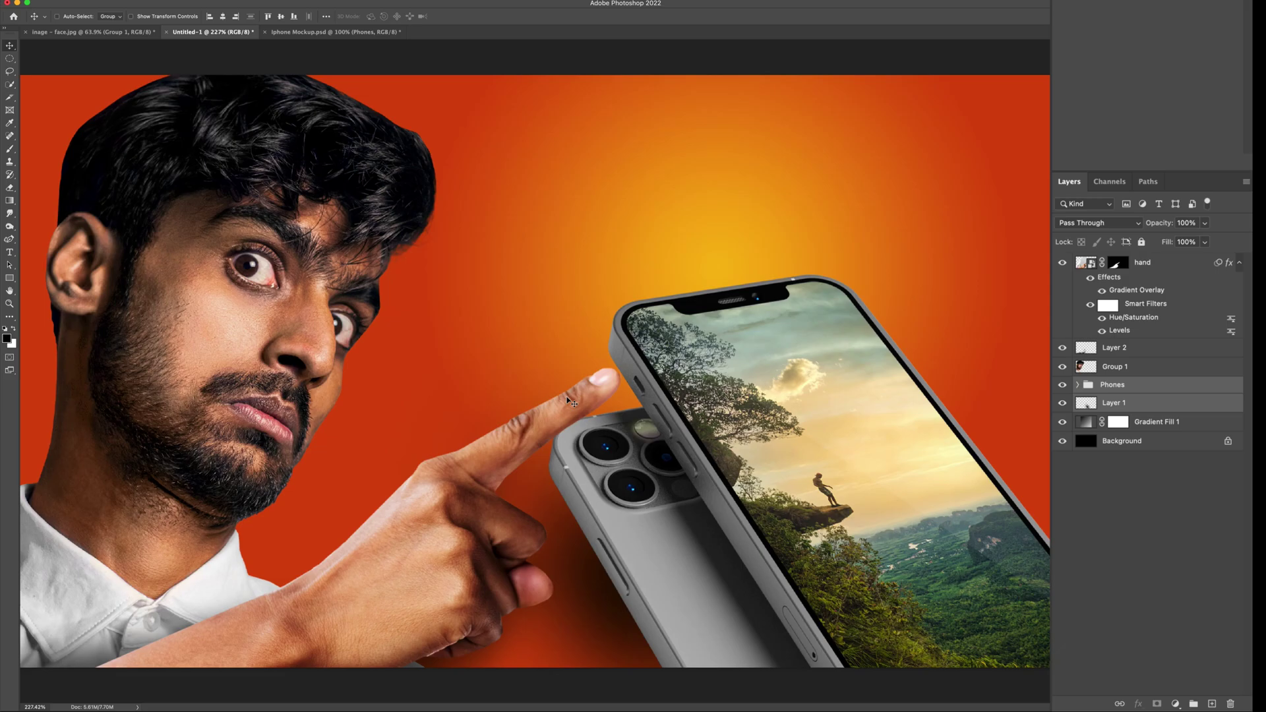
{"action": "scroll", "coordinate": [568, 397], "scroll_direction": "down", "scroll_amount": 1}
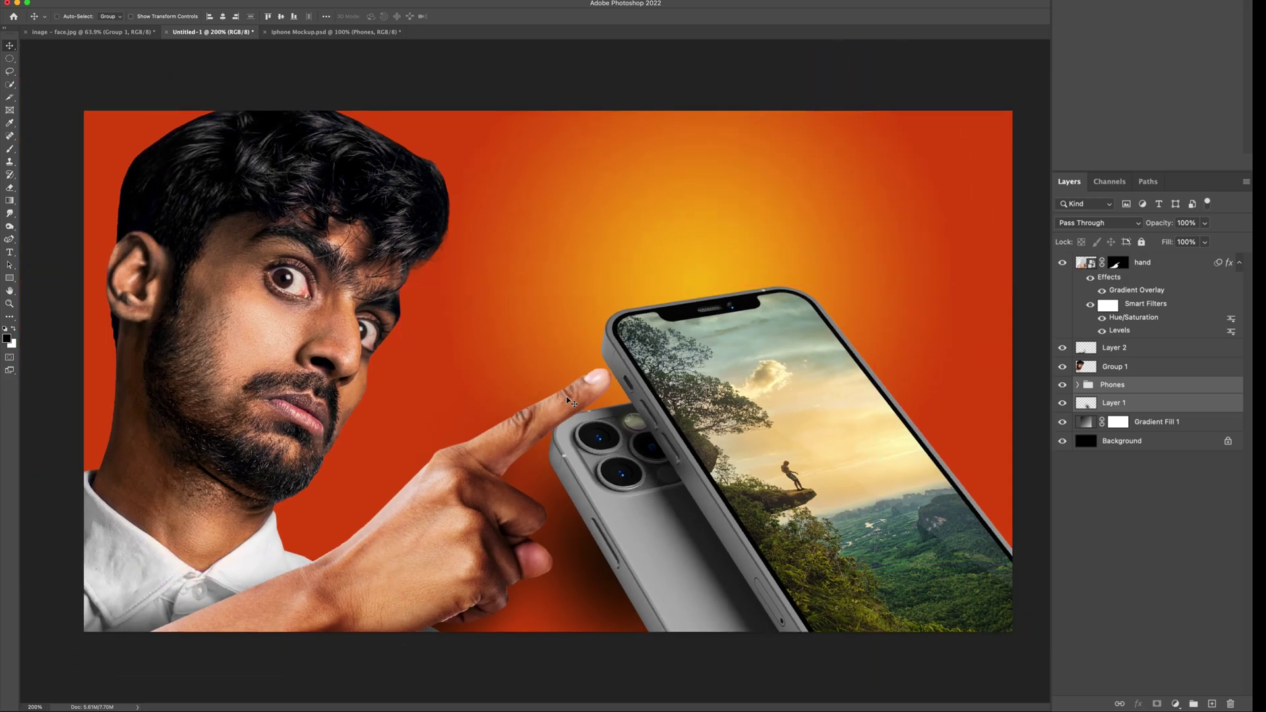
{"action": "key", "text": "alt+bracketleft"}
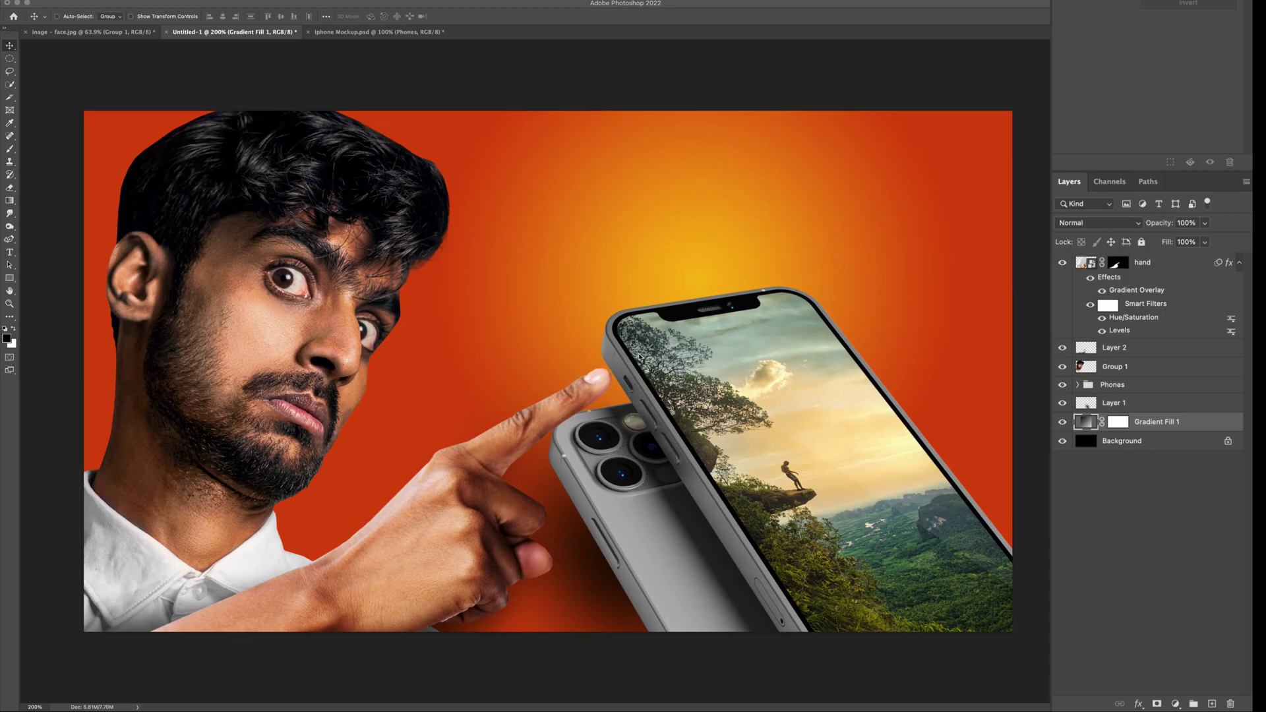
{"action": "left_click", "coordinate": [10, 252]}
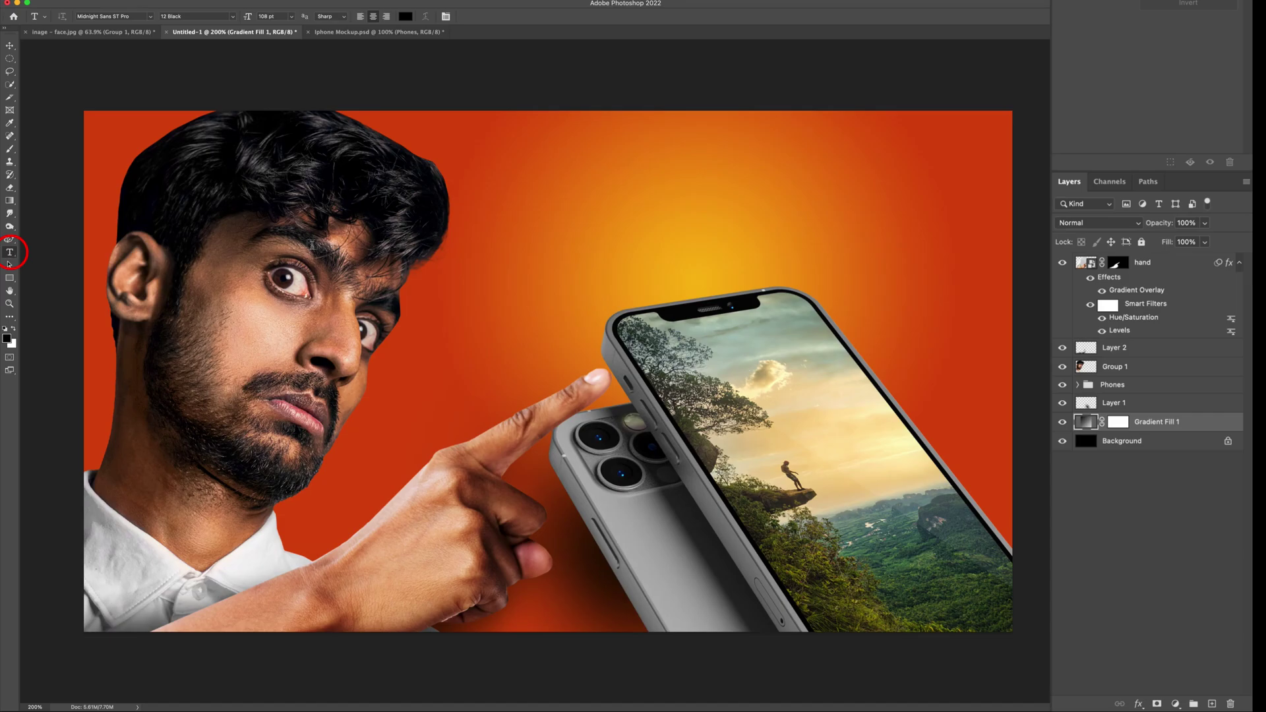
{"action": "left_click", "coordinate": [571, 236]}
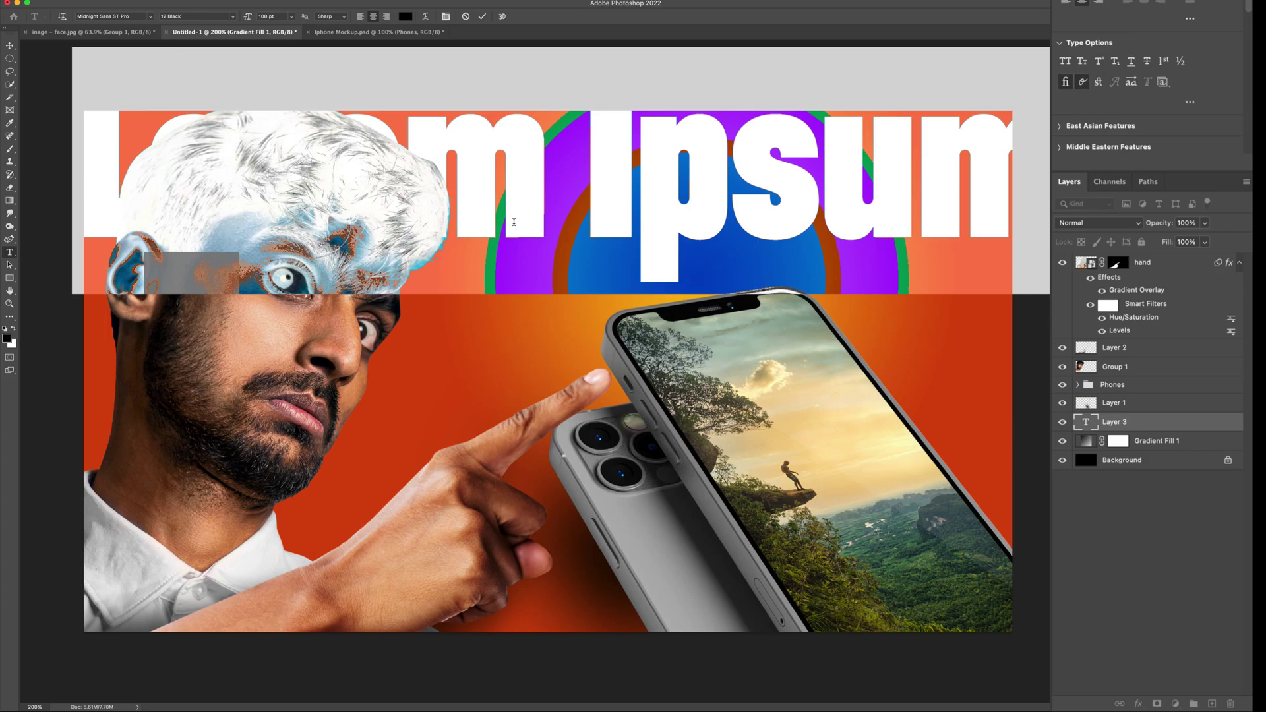
{"action": "type", "text": "ULTRA"}
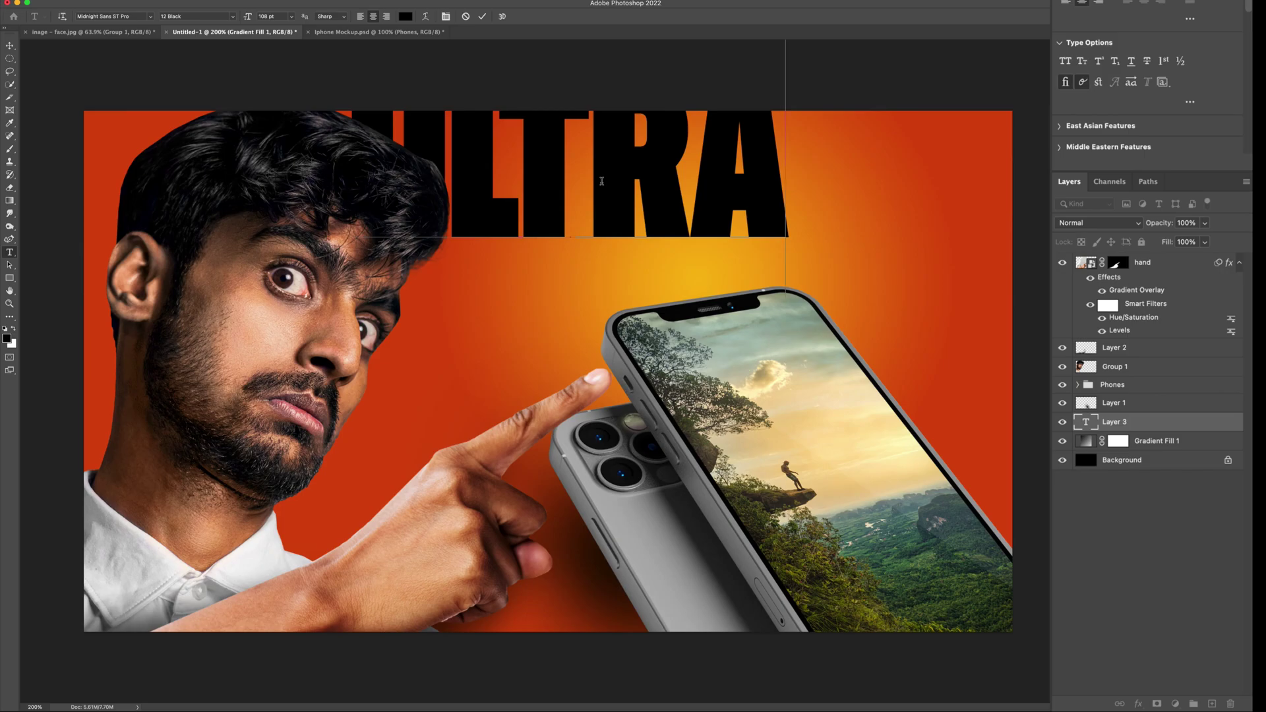
- Recolour the ULTRA headline to white, ffffff
{"action": "double_click", "coordinate": [602, 181]}
{"action": "left_click", "coordinate": [405, 16]}
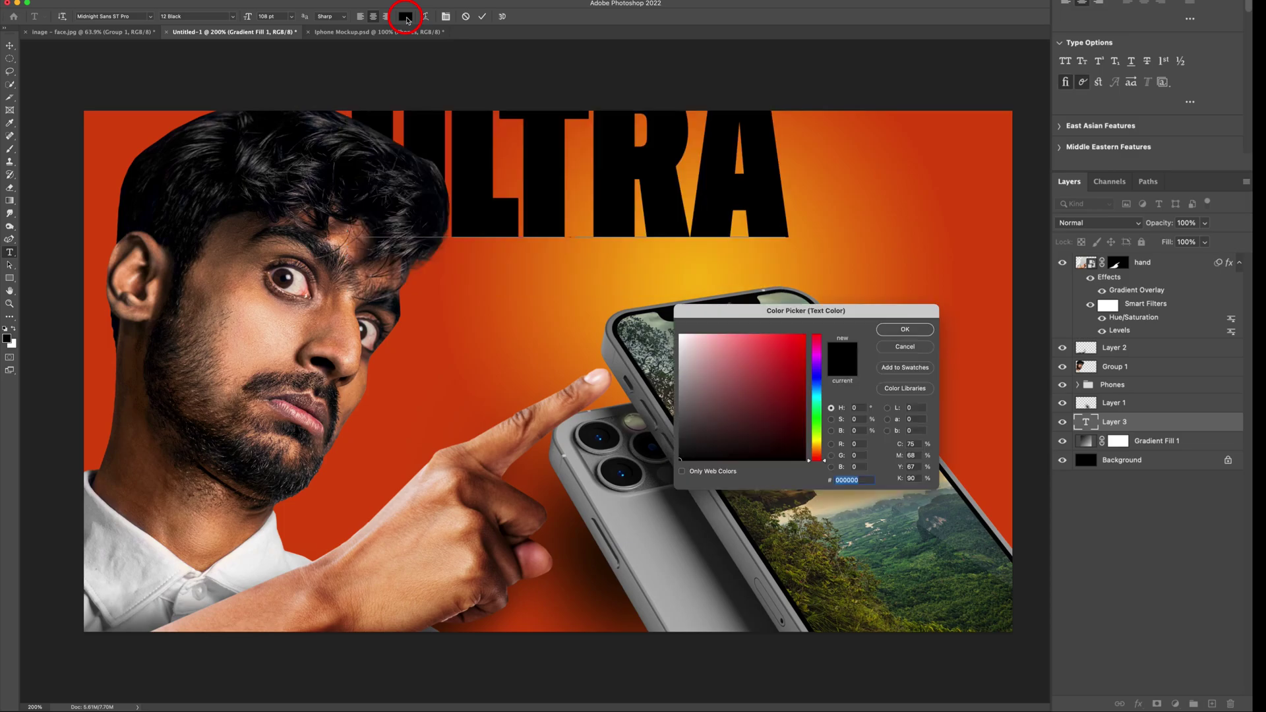
{"action": "type", "text": "ffffff"}
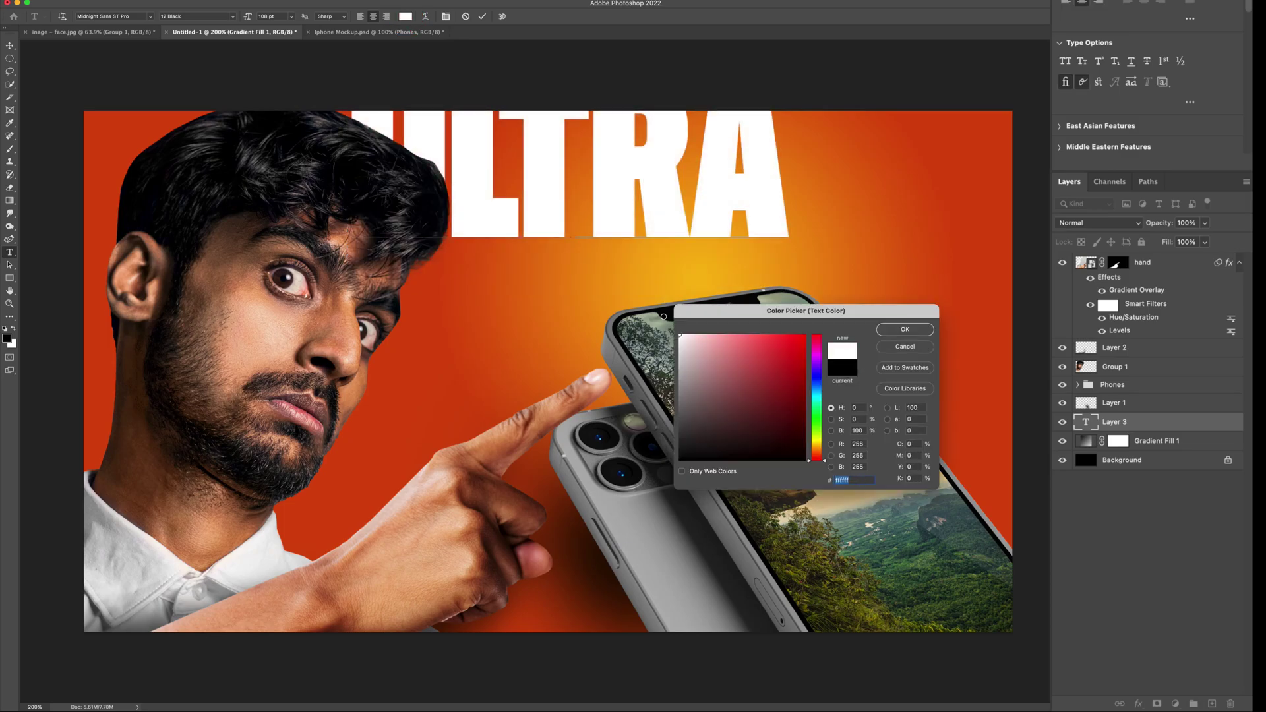
{"action": "left_click", "coordinate": [888, 332]}
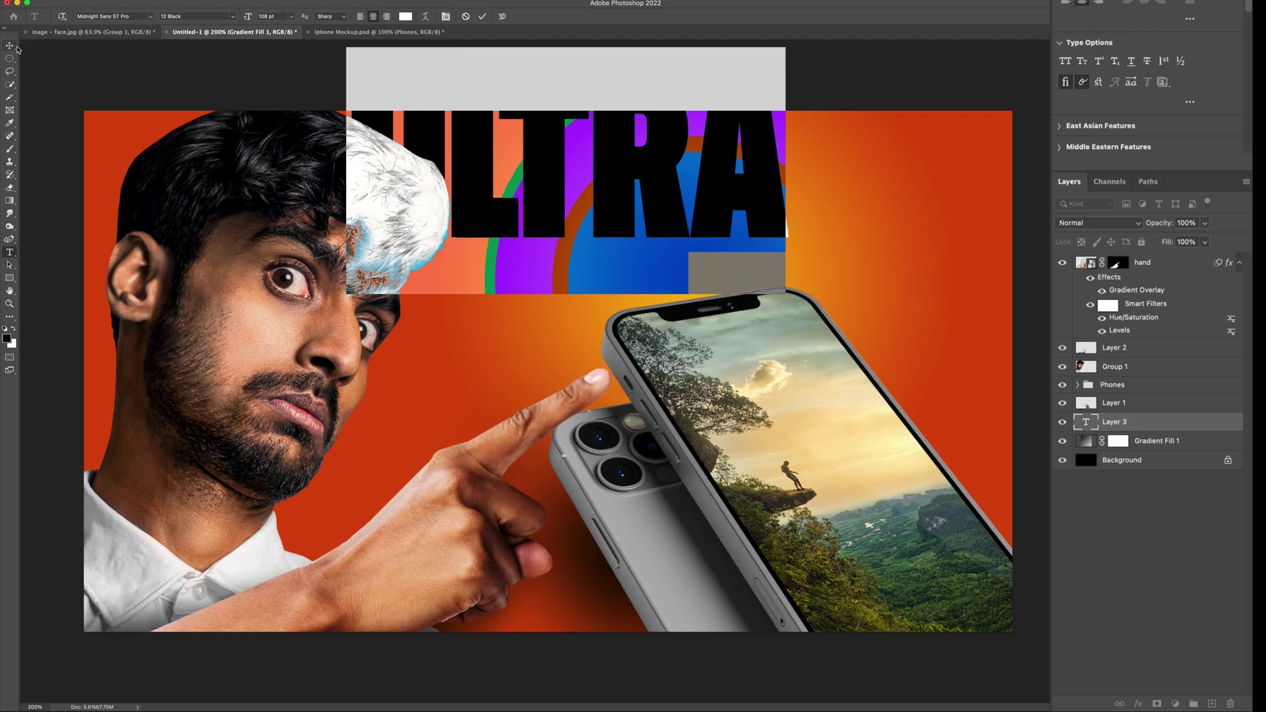
- Enlarge the ULTRA headline slightly, place it behind the head and phones, and nudge the Phones group with its shadow Layer 1 down
{"action": "left_click", "coordinate": [16, 48]}
{"action": "left_click_drag", "start_coordinate": [611, 195], "coordinate": [721, 285]}
{"action": "key", "text": "super+t"}
{"action": "left_click_drag", "start_coordinate": [679, 141], "coordinate": [680, 123]}
{"action": "key", "text": "Return"}
{"action": "left_click_drag", "start_coordinate": [722, 239], "coordinate": [706, 260]}
{"action": "key", "text": "super+0"}
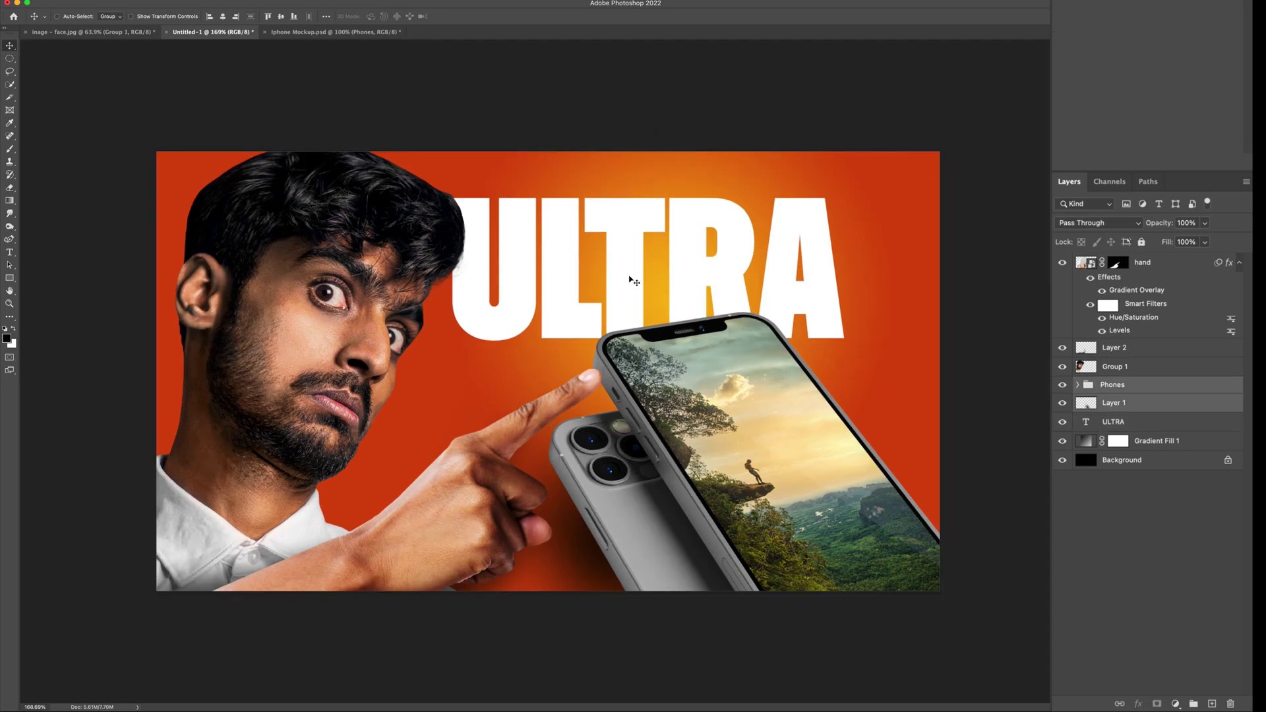
- Convert all layers from Gradient Fill 1 up to hand into a single smart object
{"action": "left_click", "coordinate": [1178, 442]}
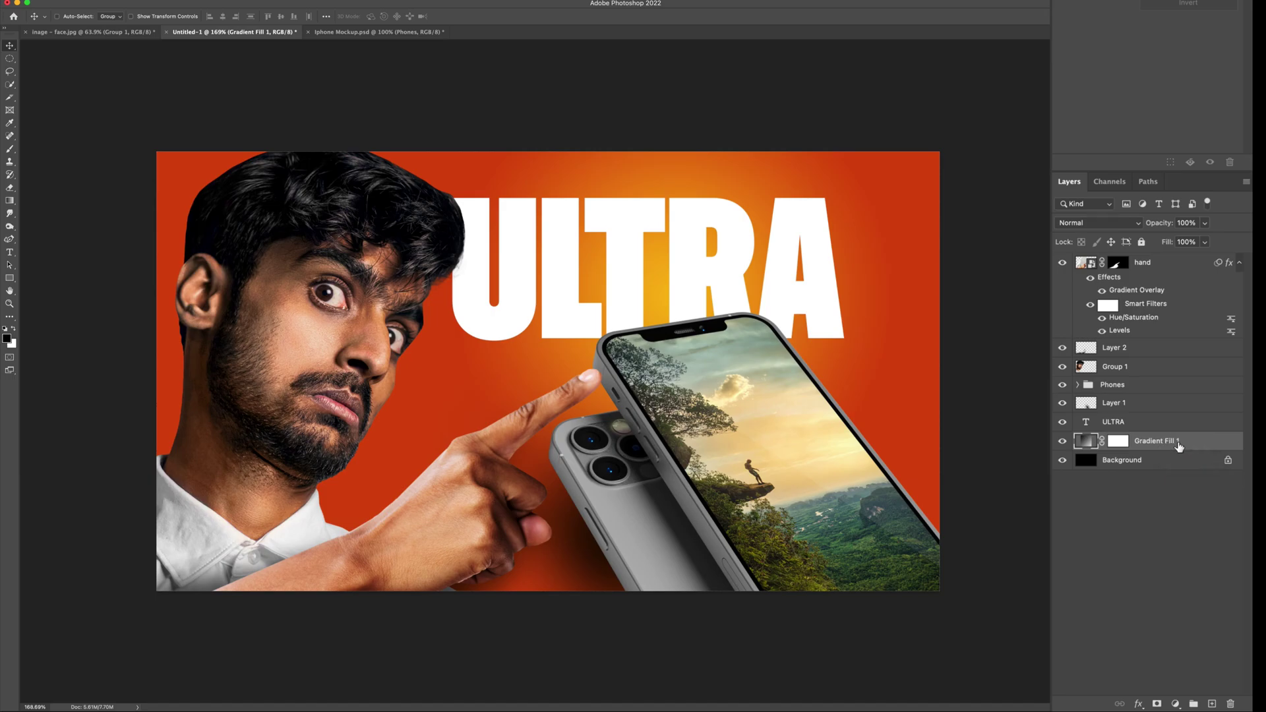
{"action": "left_click", "coordinate": [1172, 266], "text": "shift"}
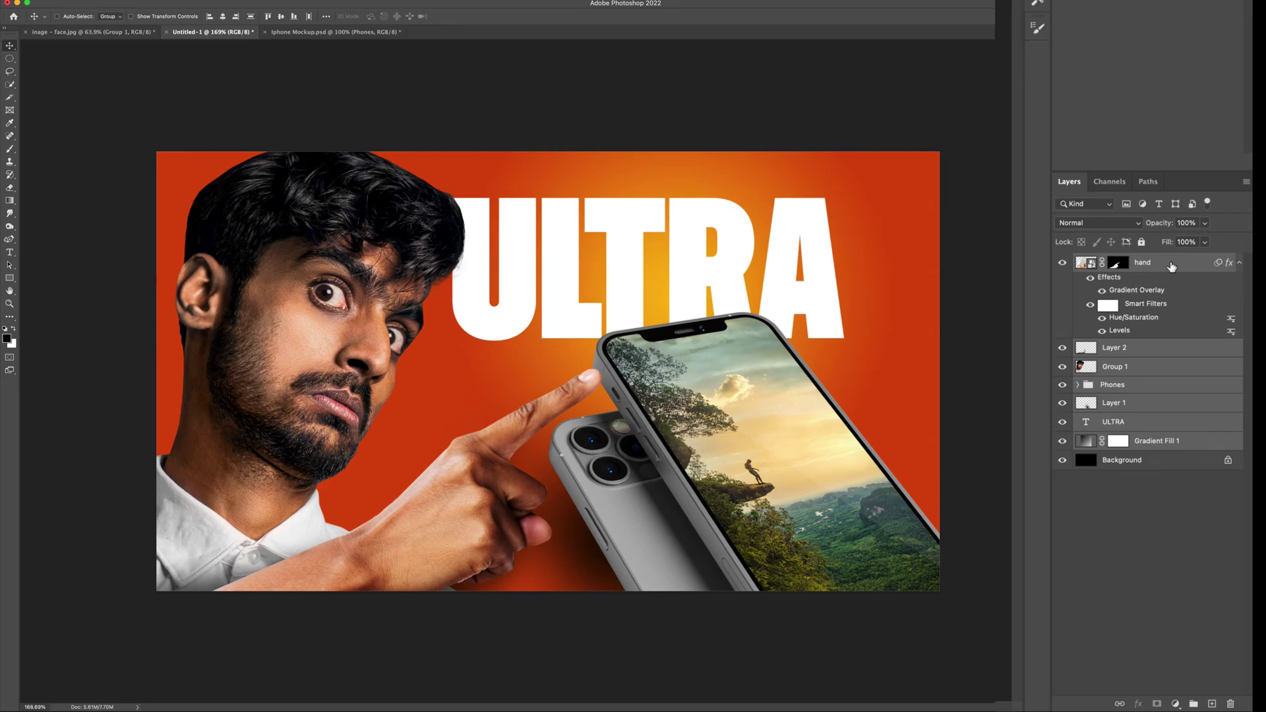
{"action": "right_click", "coordinate": [1172, 266]}
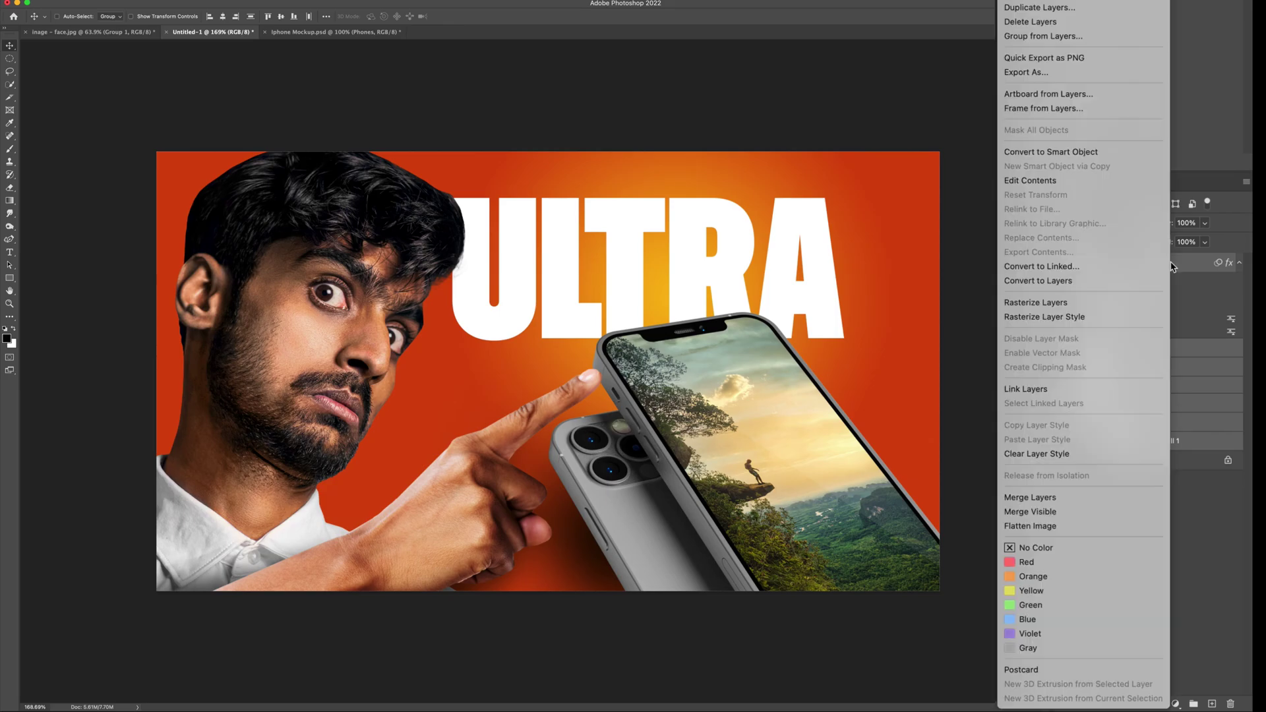
{"action": "left_click", "coordinate": [1027, 154]}
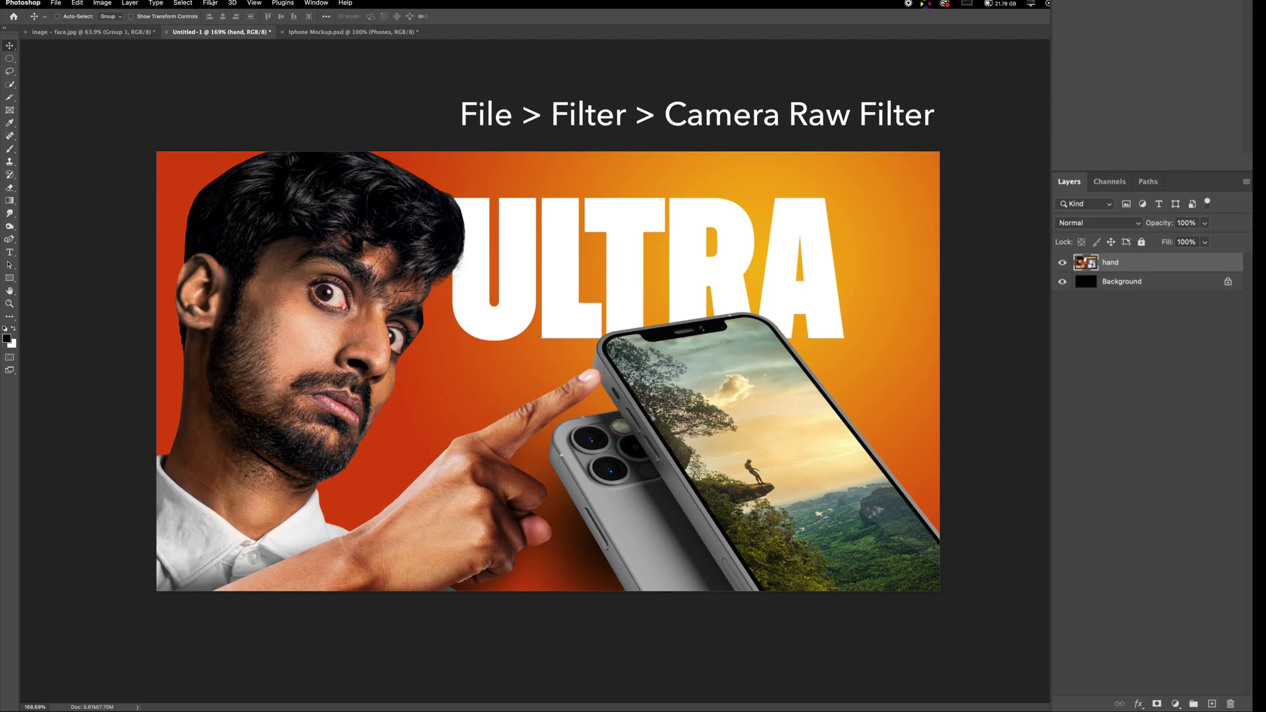
- Start a Camera Raw Filter on the smart object with Texture +38, Clarity +17 and Dehaze +14
{"action": "left_click", "coordinate": [211, 3]}
{"action": "left_click", "coordinate": [258, 77]}
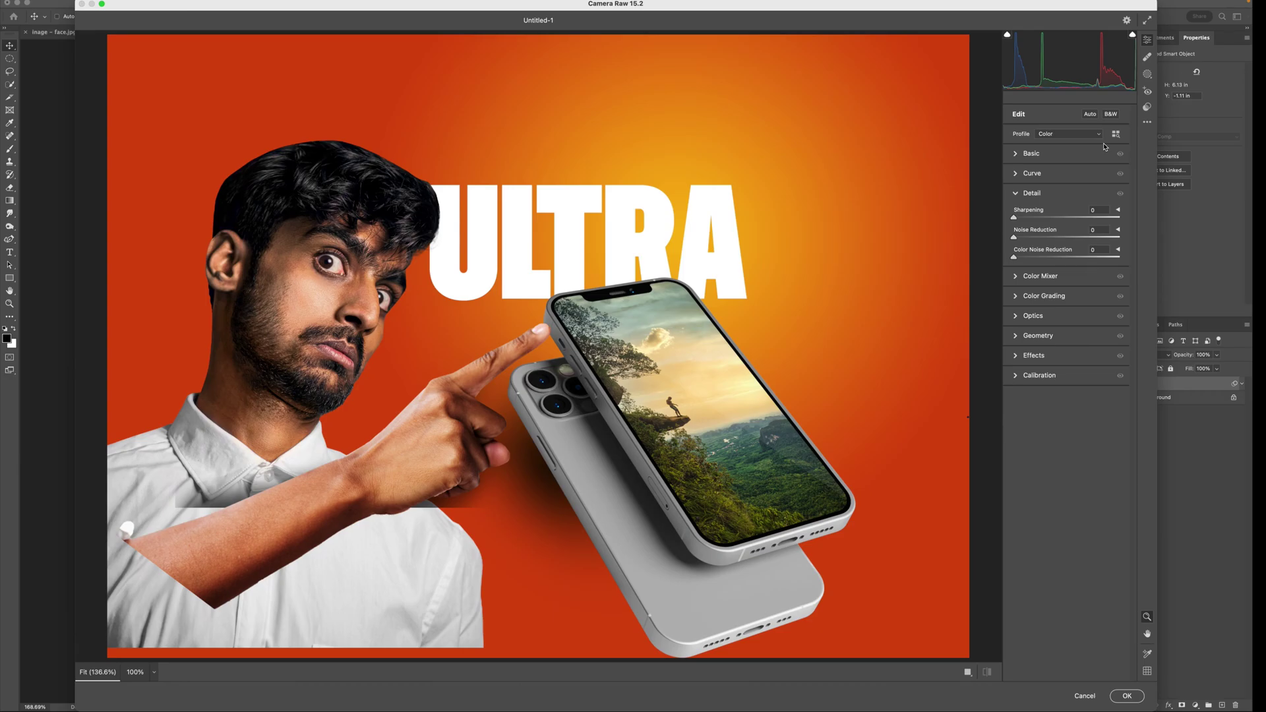
{"action": "left_click", "coordinate": [1025, 153]}
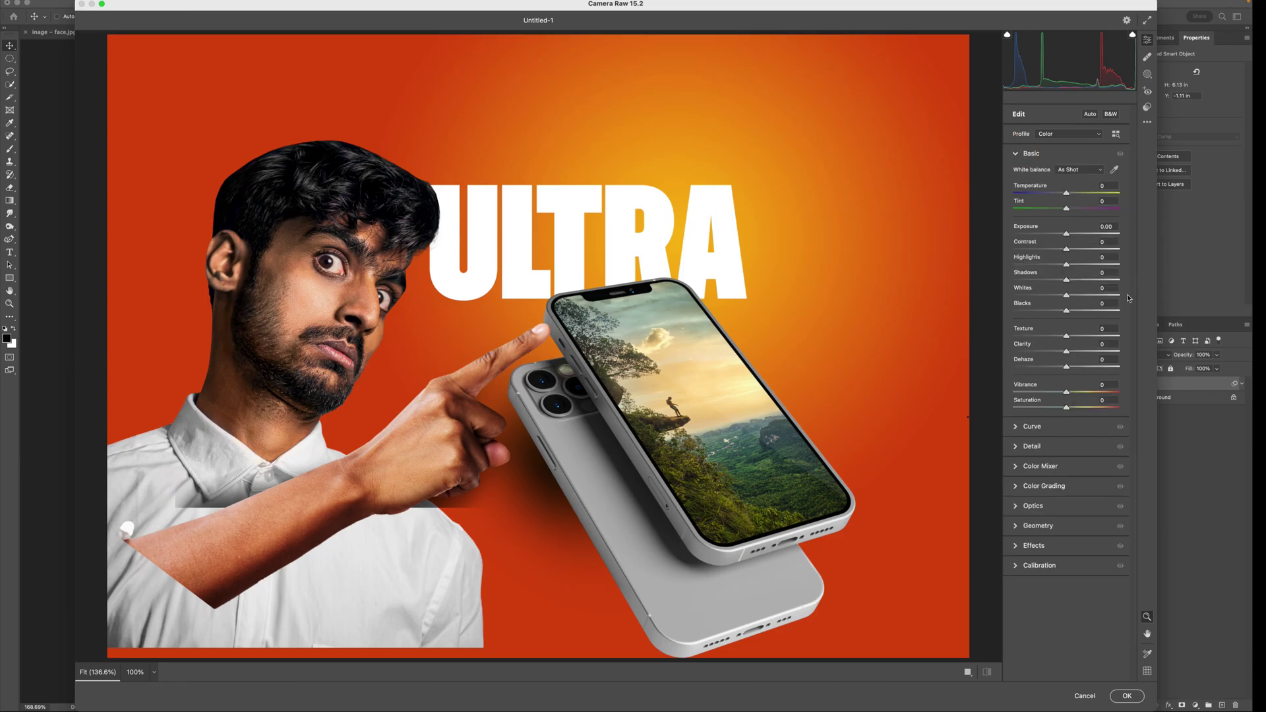
{"action": "mouse_move", "coordinate": [1068, 338]}
{"action": "left_mouse_down"}
{"action": "mouse_move", "coordinate": [1087, 338]}
{"action": "mouse_move", "coordinate": [1074, 352]}
{"action": "left_mouse_up"}
{"action": "left_click", "coordinate": [1067, 352]}
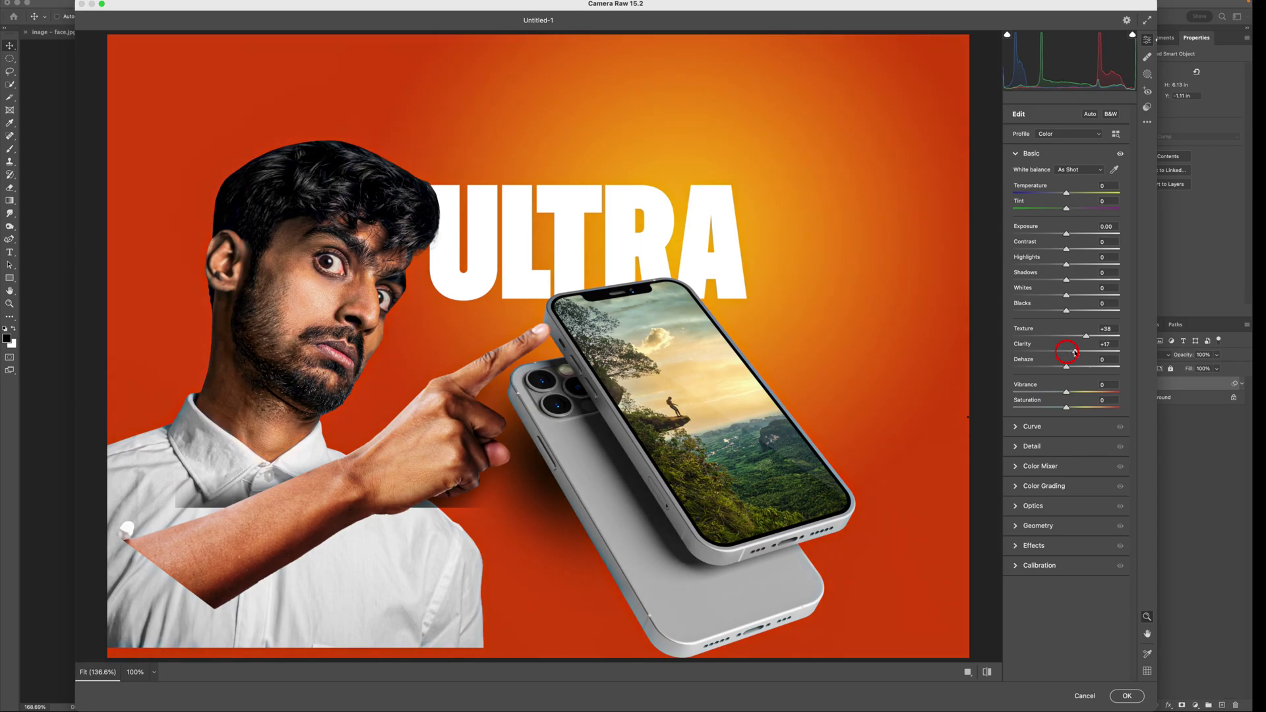
{"action": "left_click_drag", "start_coordinate": [1066, 368], "coordinate": [1074, 368]}
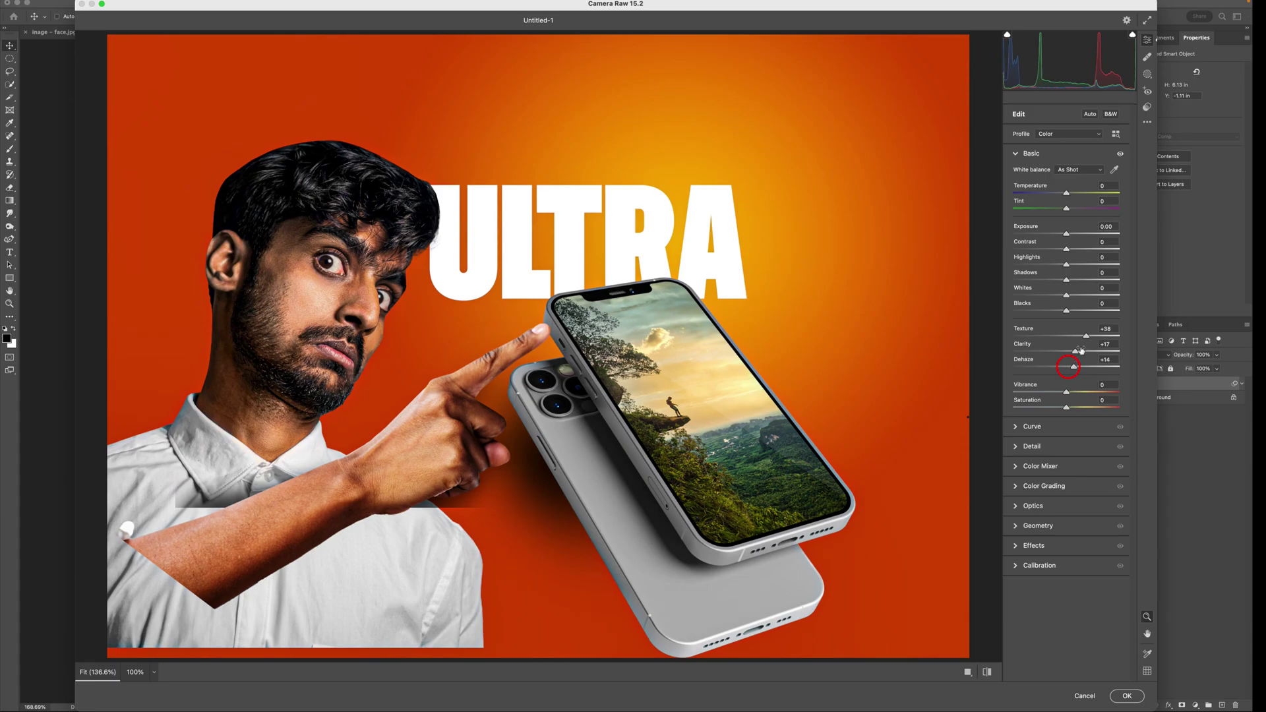
- Toggle the Basic adjustments off and on to compare the composite before and after
{"action": "left_click", "coordinate": [1120, 156]}
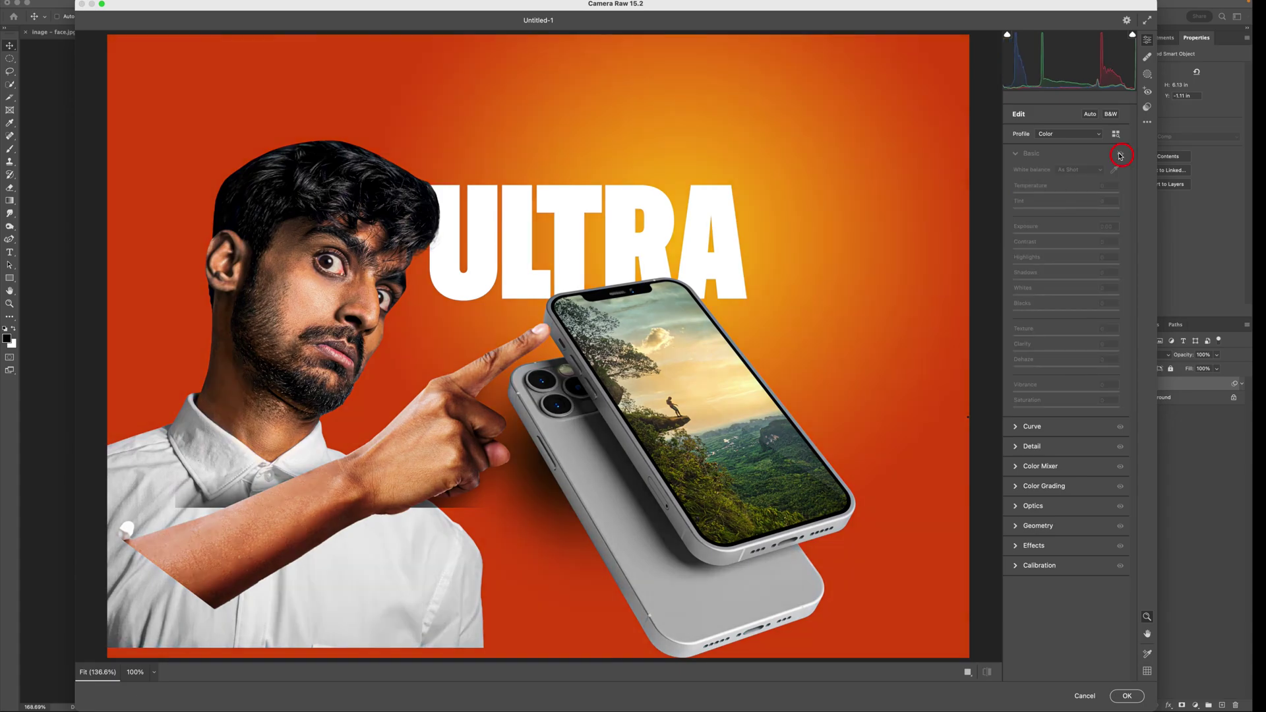
{"action": "left_click", "coordinate": [1120, 155]}
{"action": "left_click", "coordinate": [1120, 155]}
{"action": "left_click", "coordinate": [1120, 156]}
{"action": "left_click", "coordinate": [1120, 156]}
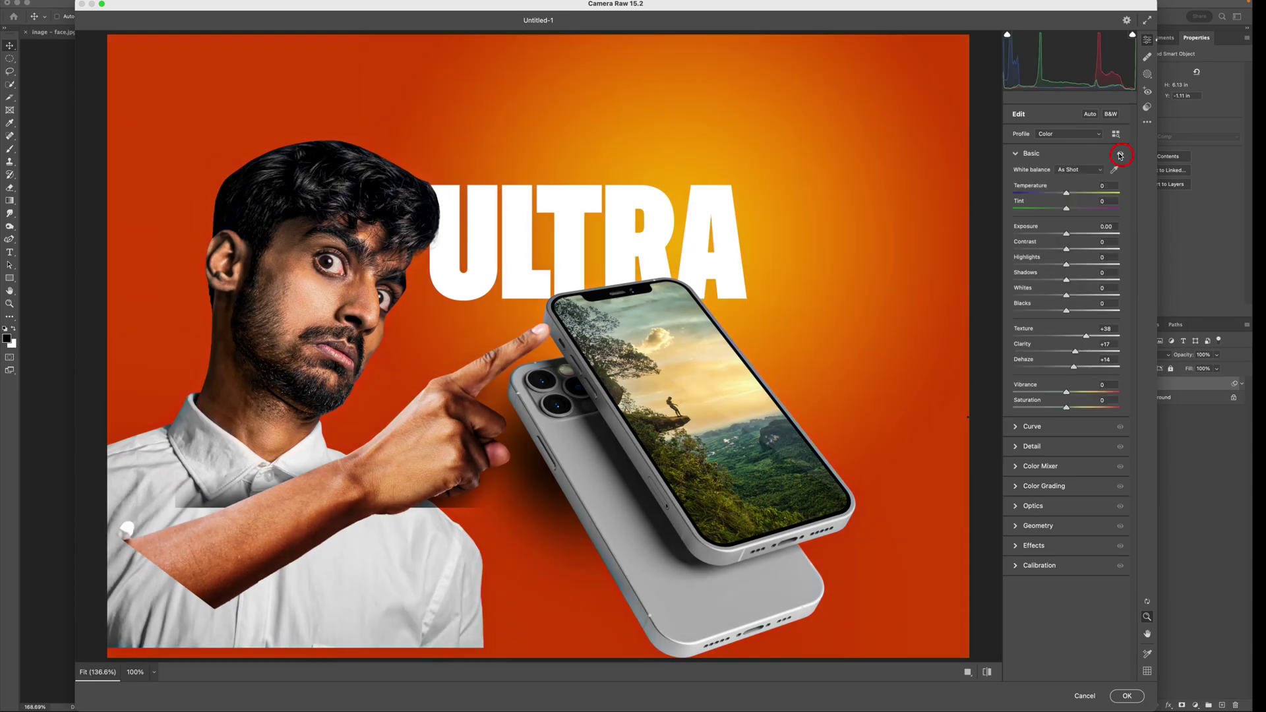
- Adjust Sharpening and Noise Reduction for the composite, apply the Camera Raw Filter, and toggle the smart filters to compare
{"action": "left_click", "coordinate": [1018, 447]}
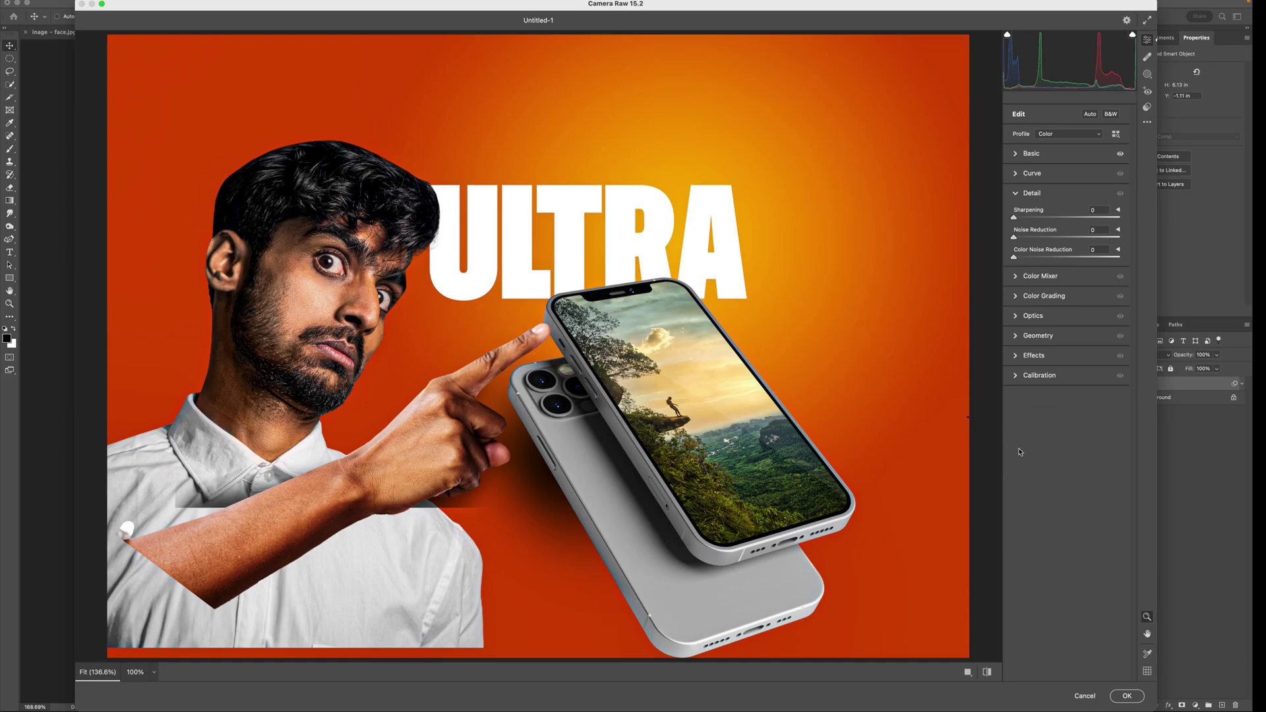
{"action": "mouse_move", "coordinate": [1015, 218]}
{"action": "left_mouse_down"}
{"action": "mouse_move", "coordinate": [1041, 219]}
{"action": "mouse_move", "coordinate": [1026, 239]}
{"action": "left_mouse_up"}
{"action": "left_click", "coordinate": [1015, 238]}
{"action": "left_click", "coordinate": [1122, 193]}
{"action": "left_click", "coordinate": [1122, 193]}
{"action": "left_click_drag", "start_coordinate": [1025, 237], "coordinate": [1110, 236]}
{"action": "left_click_drag", "start_coordinate": [1040, 217], "coordinate": [1158, 221]}
{"action": "left_click", "coordinate": [1121, 194]}
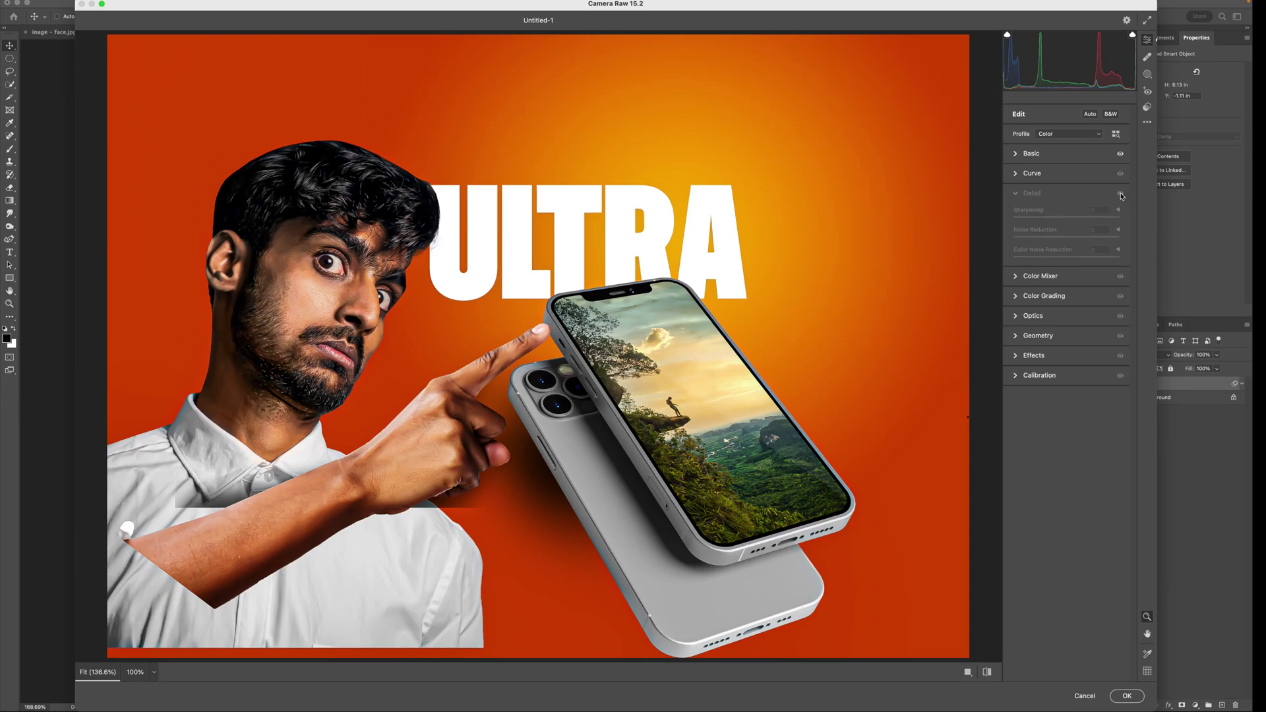
{"action": "left_click", "coordinate": [1120, 193]}
{"action": "left_click_drag", "start_coordinate": [1120, 219], "coordinate": [1035, 239]}
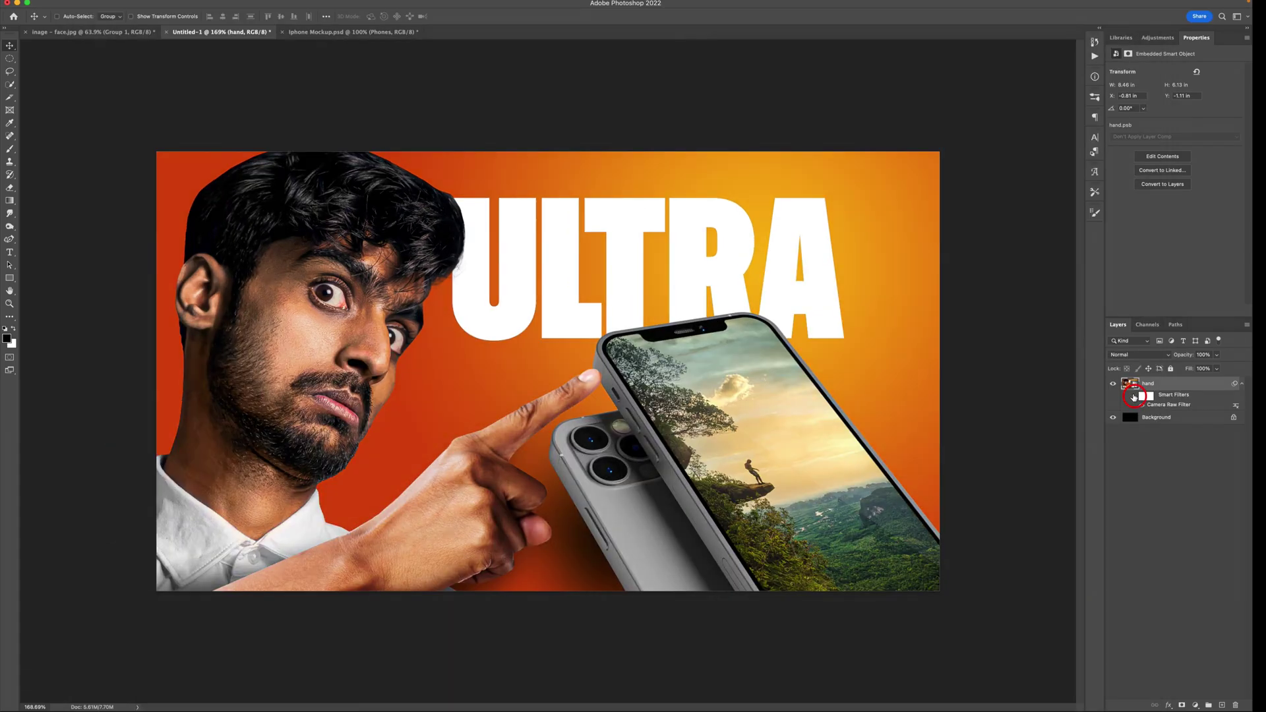
{"action": "left_click", "coordinate": [1133, 396]}
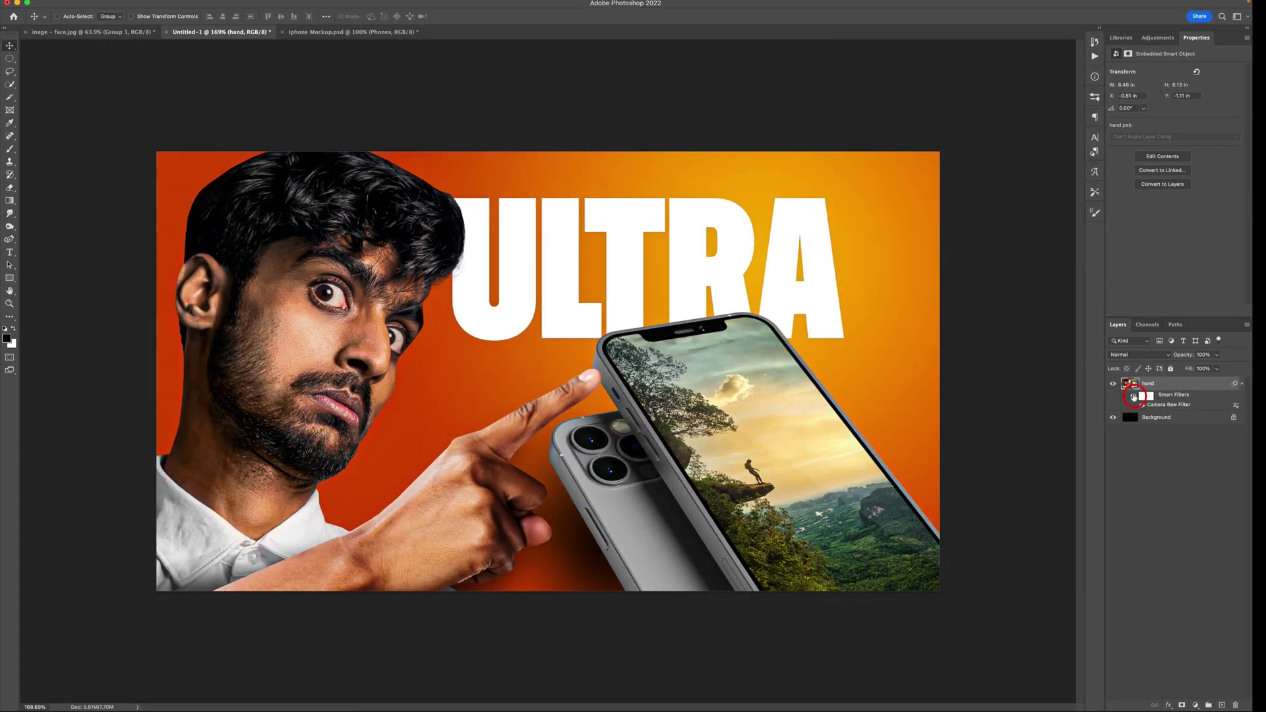